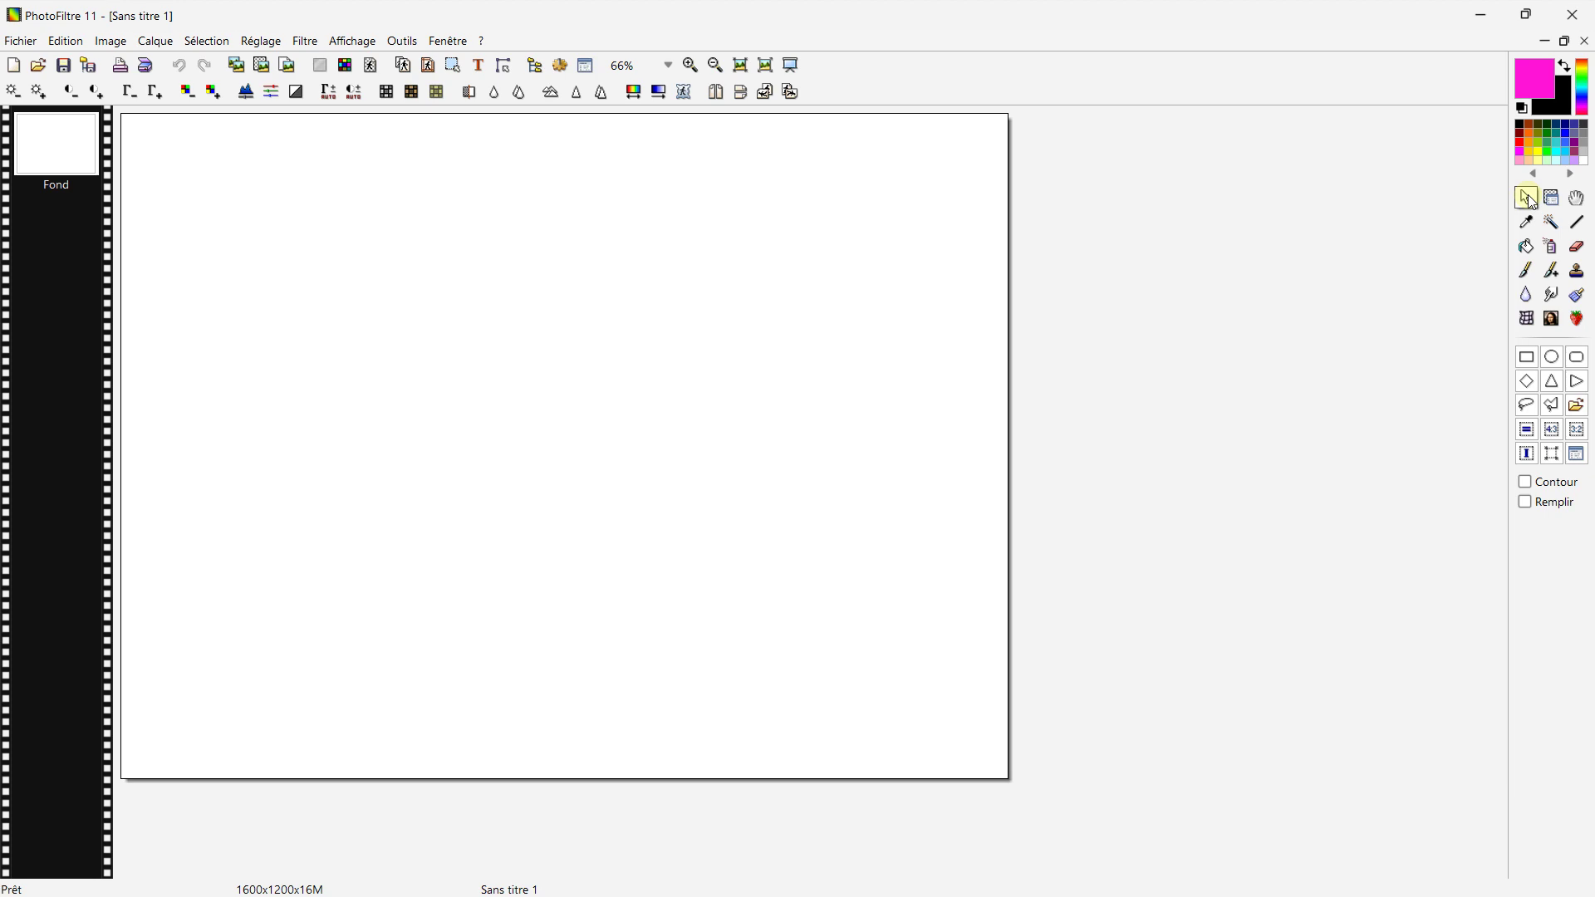
# - Draw a rectangular selection about 814 by 465 px on the blank canvas, and replace it with an elliptical one about 402 by 295 px
pyautogui.click(1537, 361)
pyautogui.moveTo(315, 209); pyautogui.dragTo(766, 464)
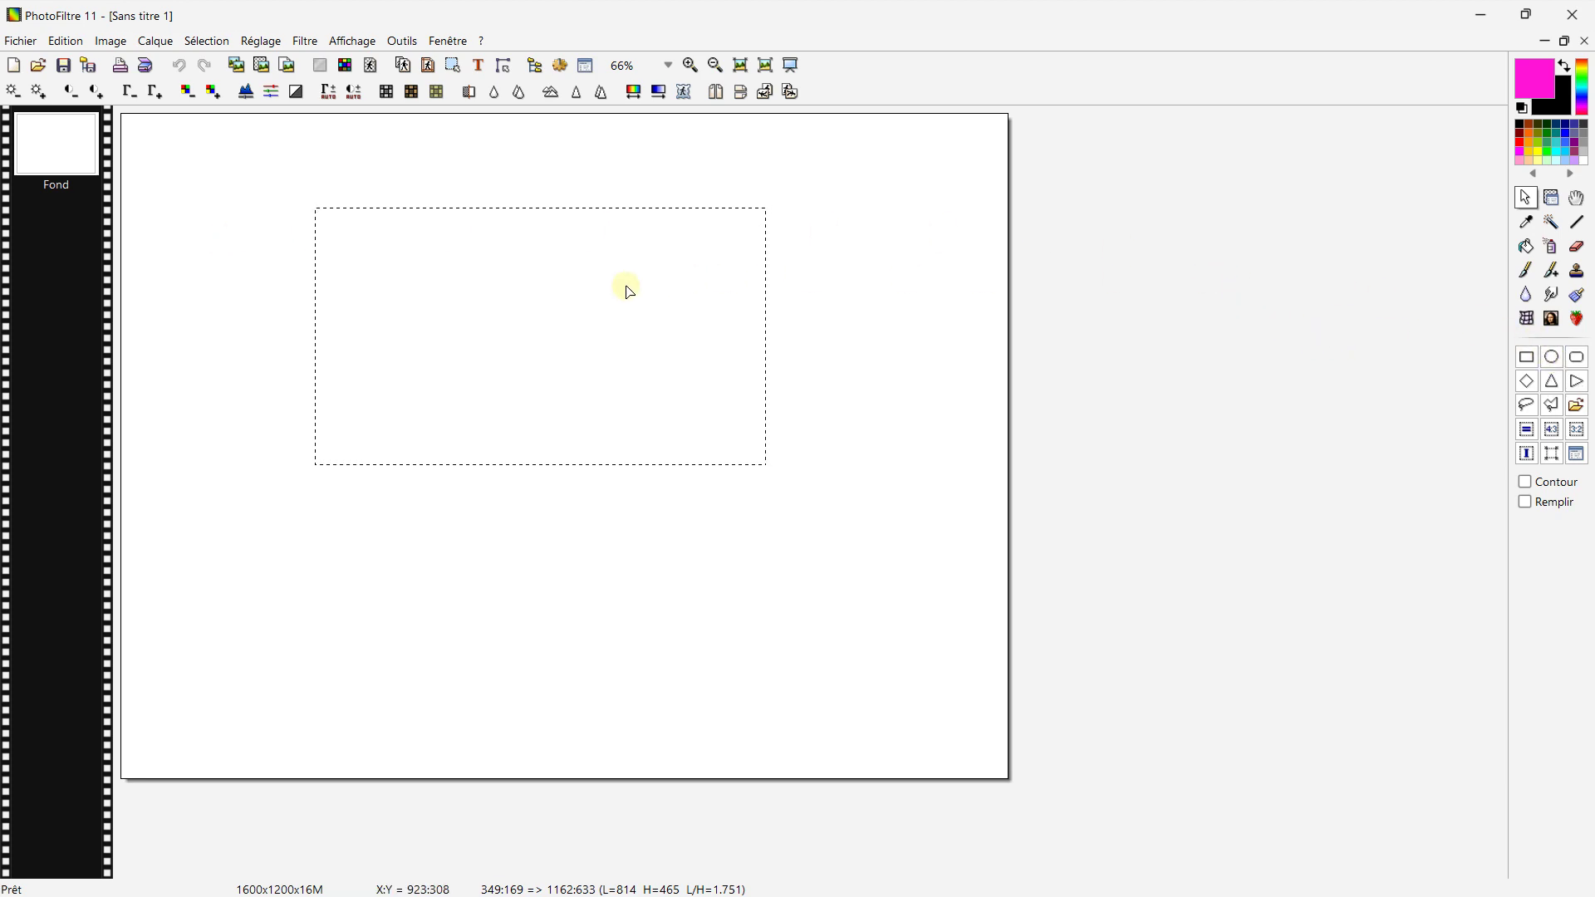
pyautogui.moveTo(384, 257)
pyautogui.mouseDown()
pyautogui.moveTo(499, 360)
pyautogui.moveTo(380, 247)
pyautogui.mouseUp()
pyautogui.moveTo(367, 524); pyautogui.dragTo(589, 687)
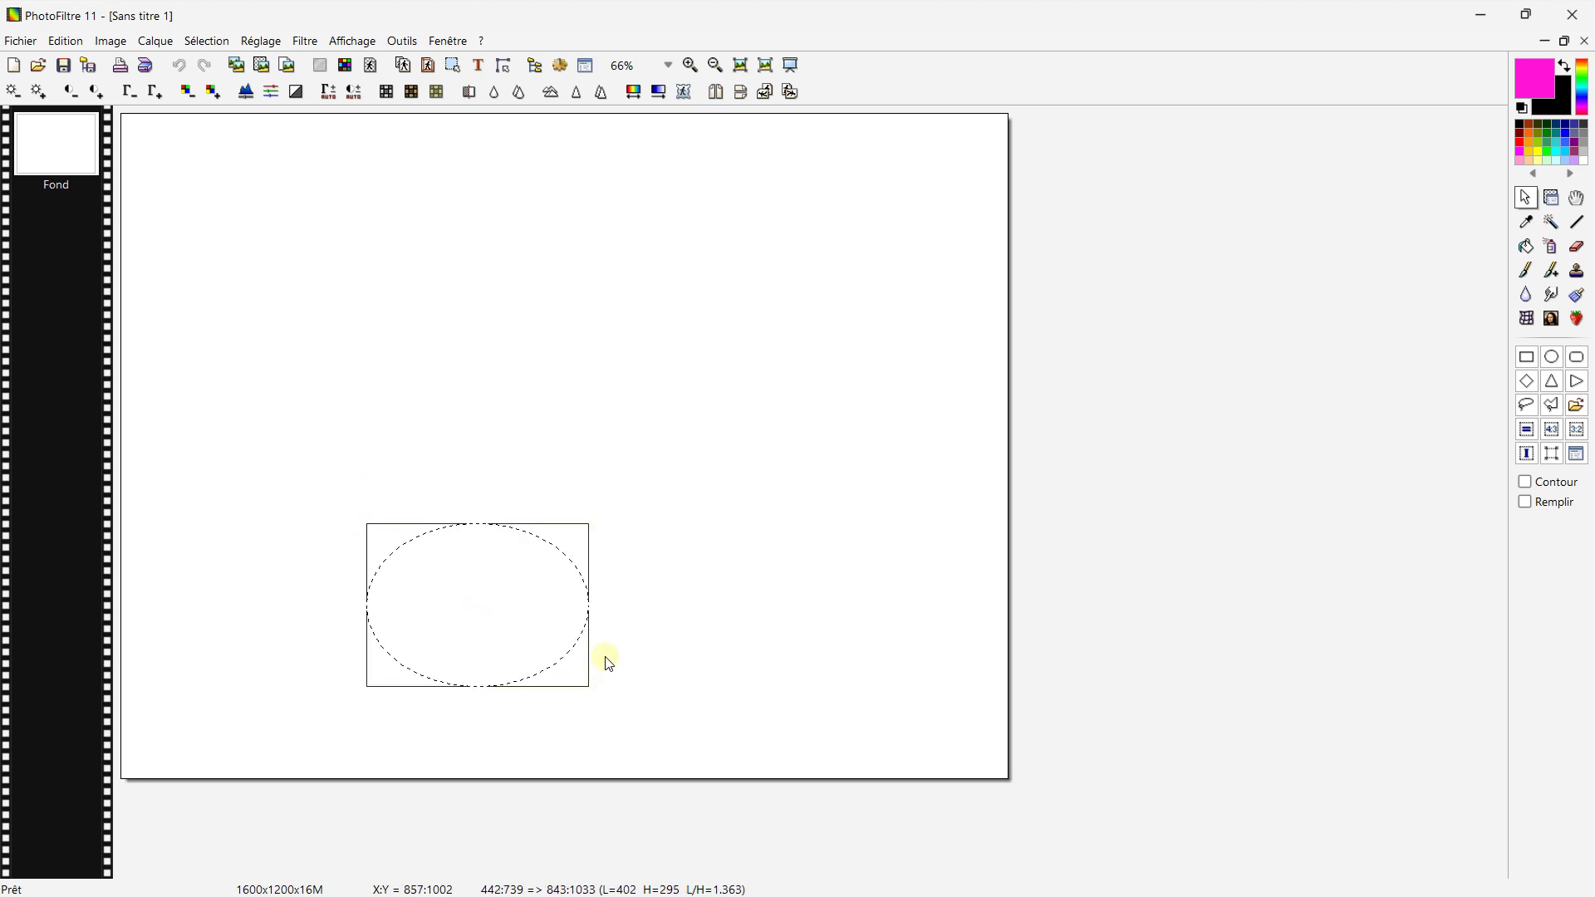
# - Draw a triangular selection about 556 by 454 px, and replace it with a freehand lasso selection about 740 by 331 px
pyautogui.click(1554, 382)
pyautogui.moveTo(440, 236); pyautogui.dragTo(702, 435)
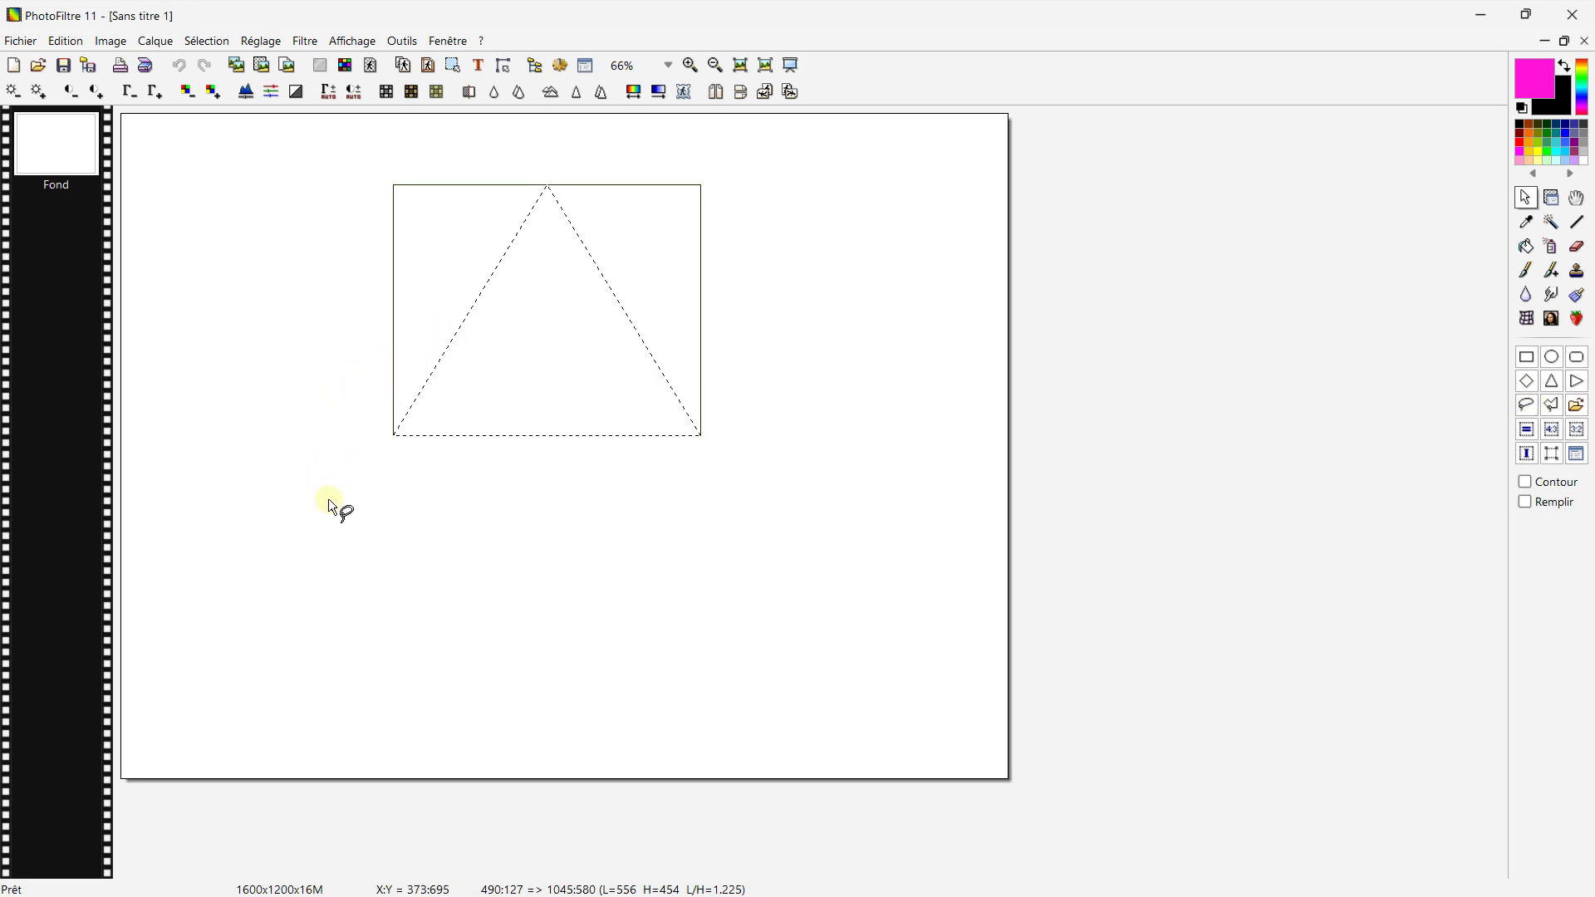
pyautogui.moveTo(337, 638)
pyautogui.mouseDown()
pyautogui.moveTo(352, 512)
pyautogui.moveTo(678, 507)
pyautogui.moveTo(649, 664)
pyautogui.moveTo(335, 643)
pyautogui.mouseUp()
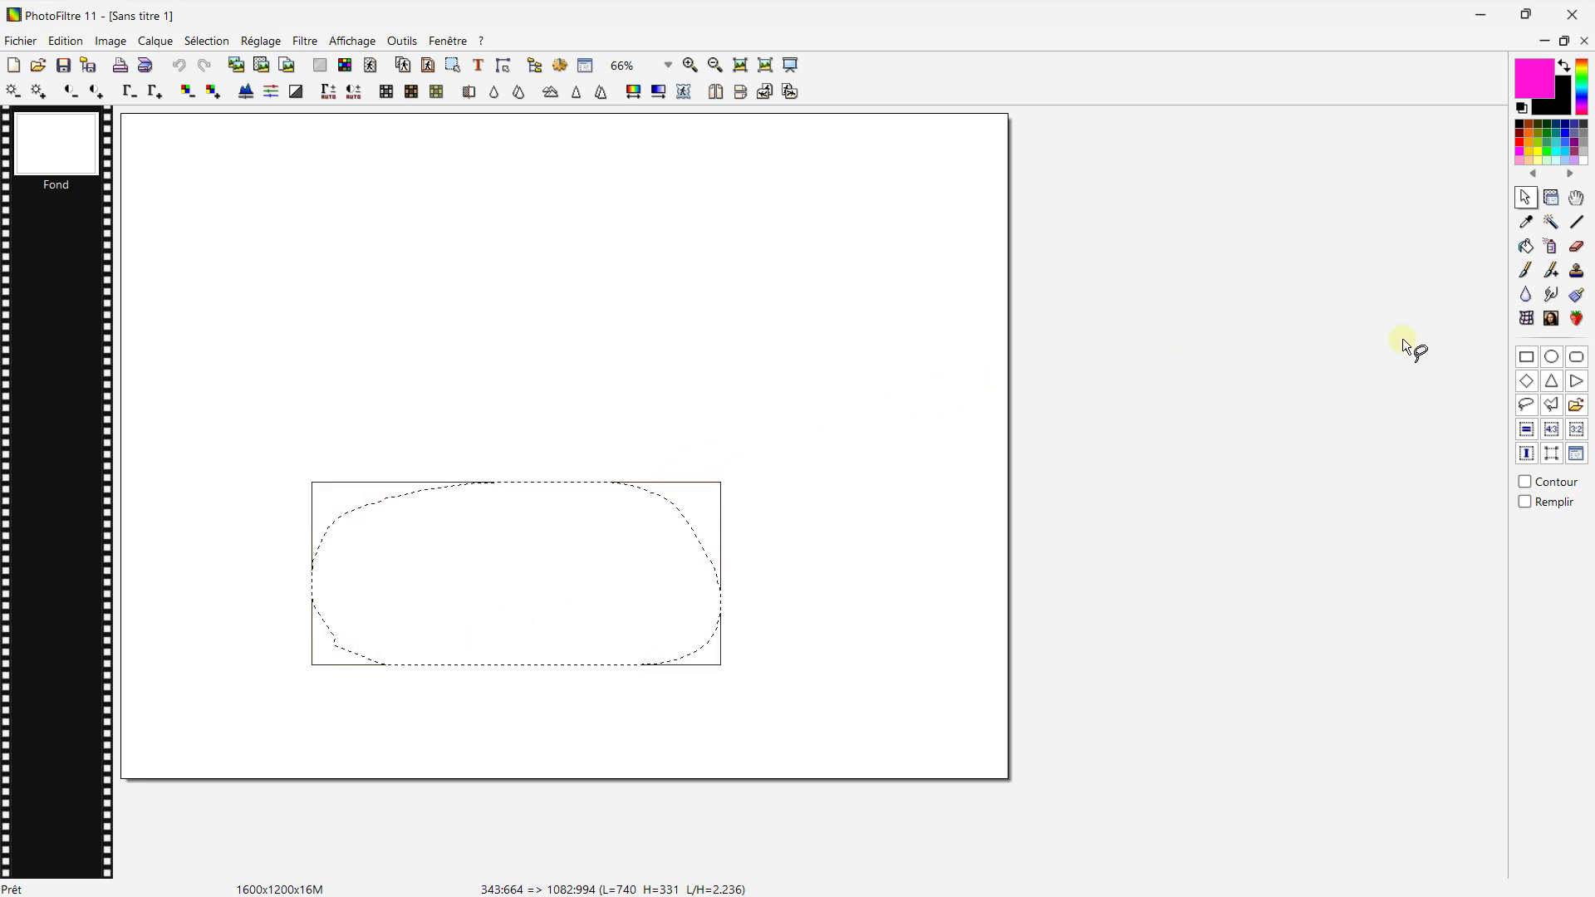
# - Outline an eight-sided polygonal selection about 1022 by 744 px, apply the 4:3 ratio to it and clear it
pyautogui.click(1551, 409)
pyautogui.click(286, 284)
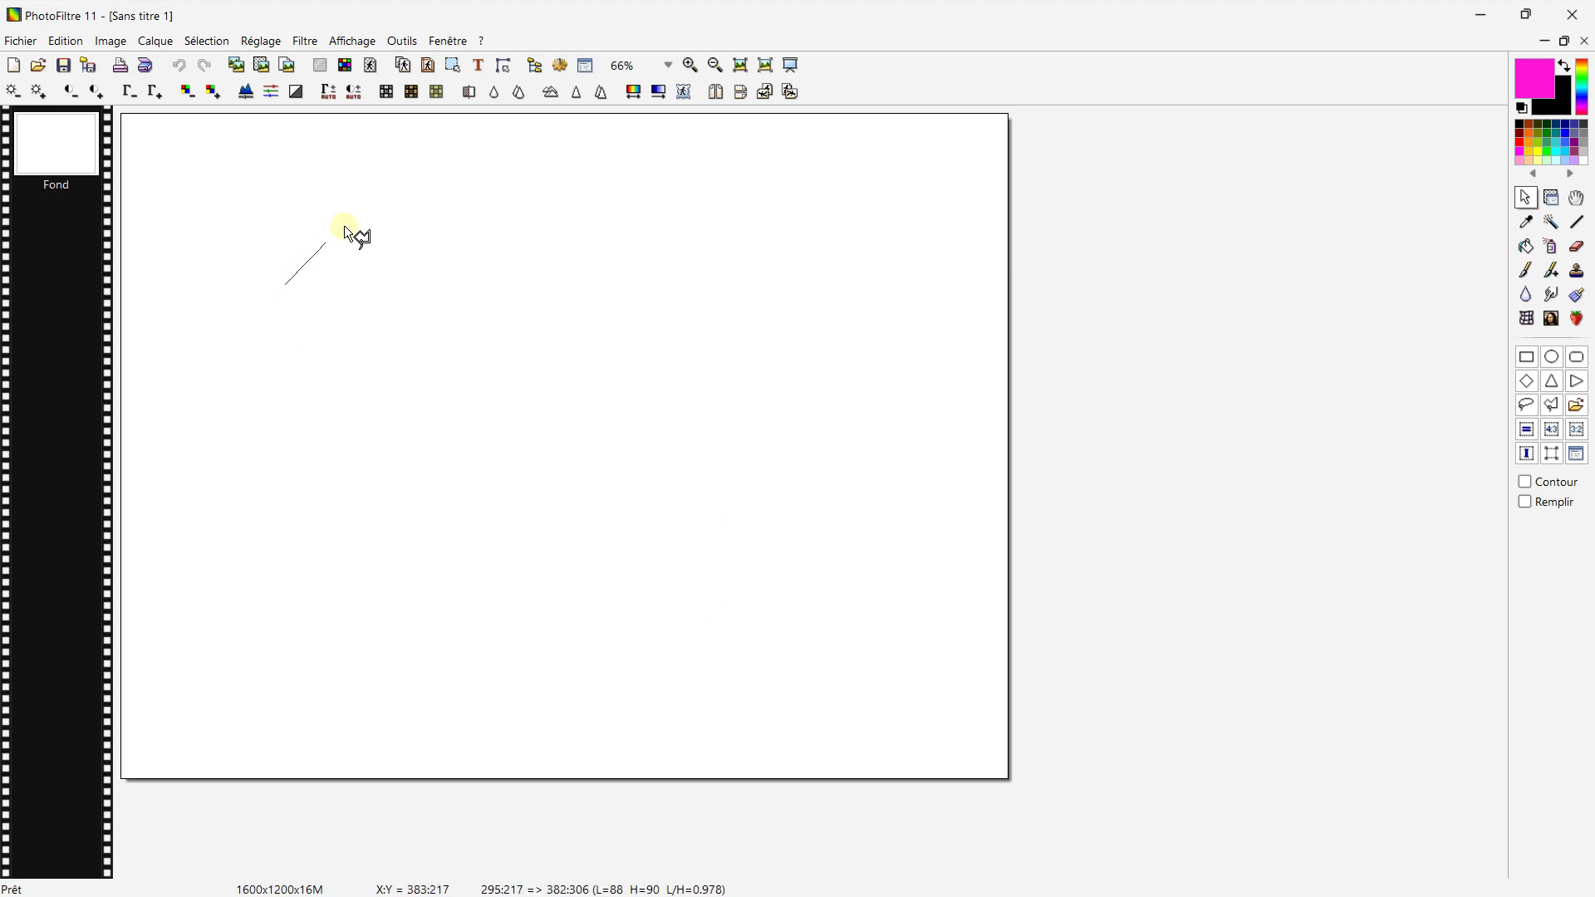
pyautogui.click(470, 153)
pyautogui.click(654, 253)
pyautogui.click(765, 452)
pyautogui.click(542, 566)
pyautogui.click(307, 555)
pyautogui.click(200, 475)
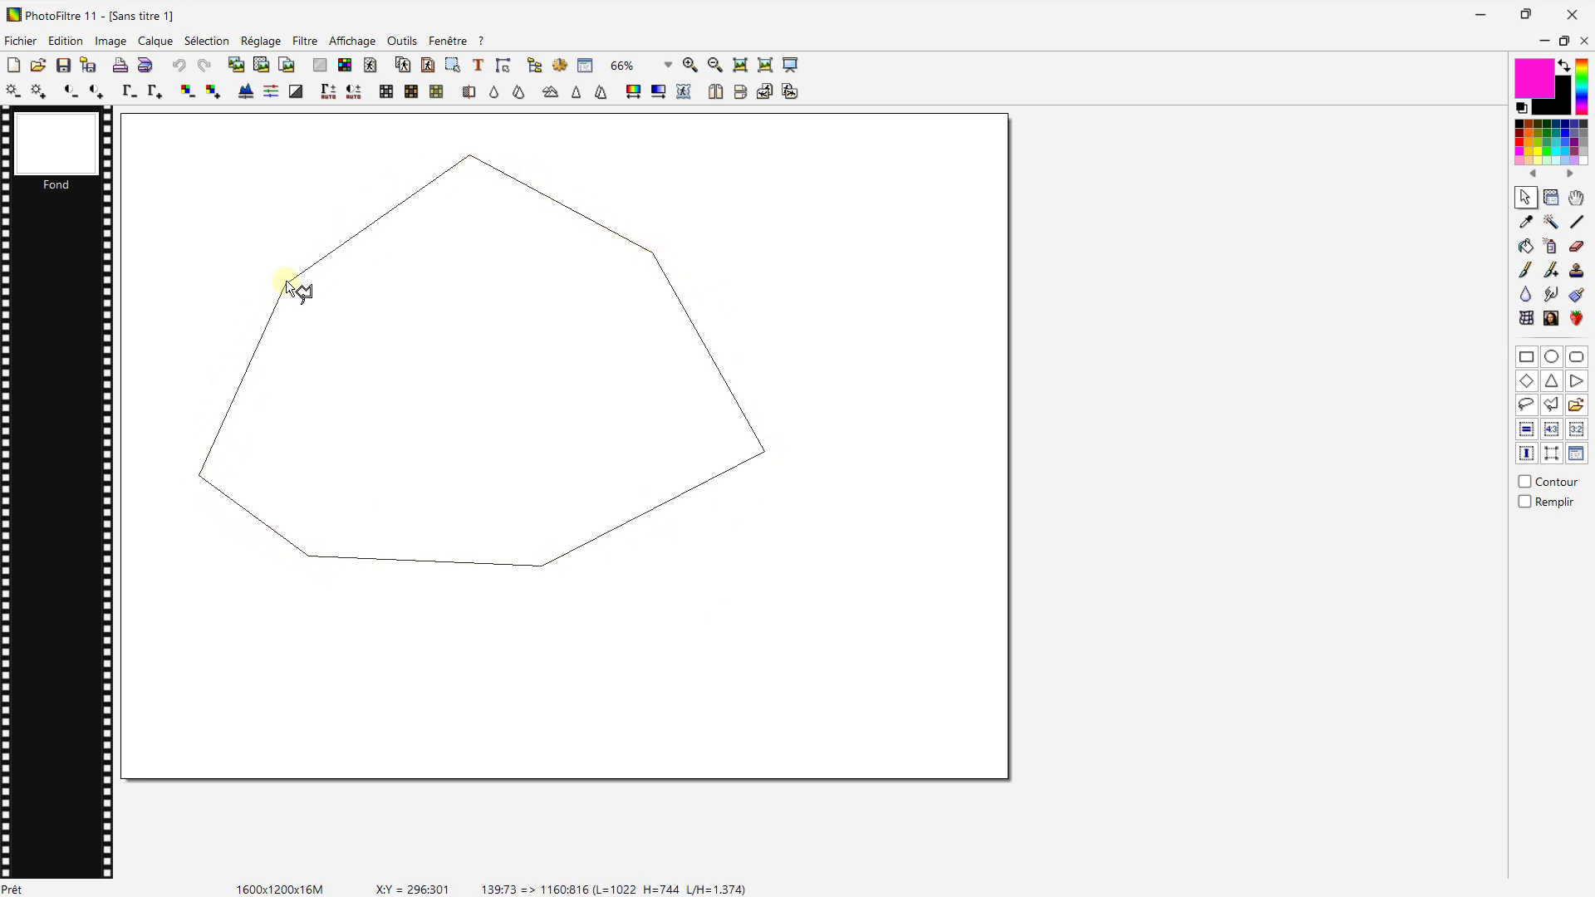
pyautogui.doubleClick(241, 356)
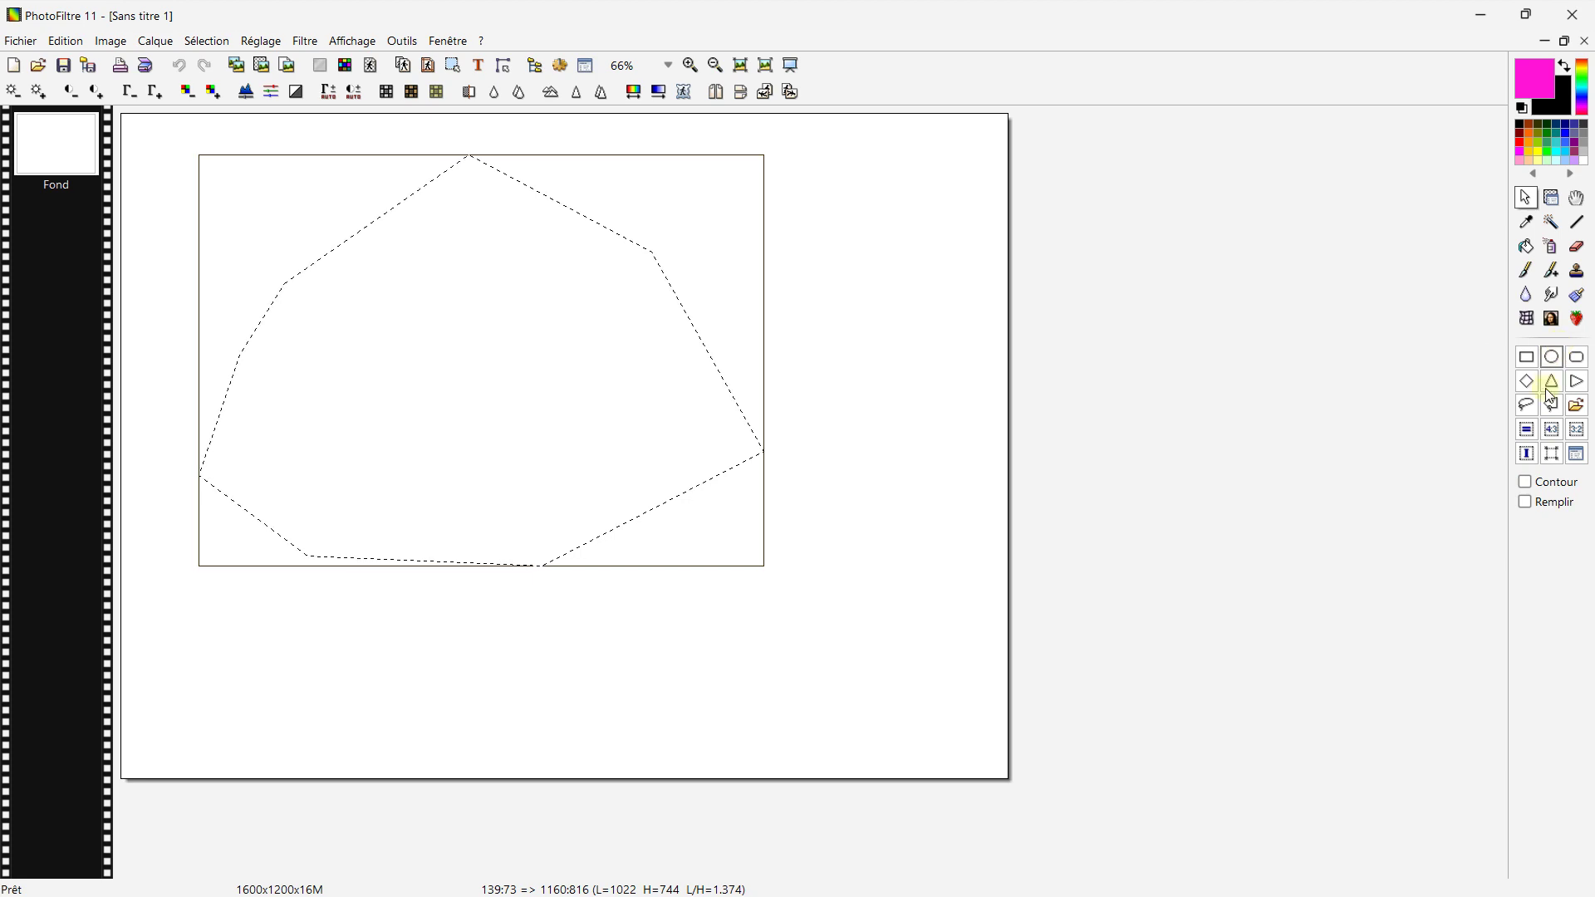
pyautogui.click(1551, 430)
pyautogui.click(760, 293)
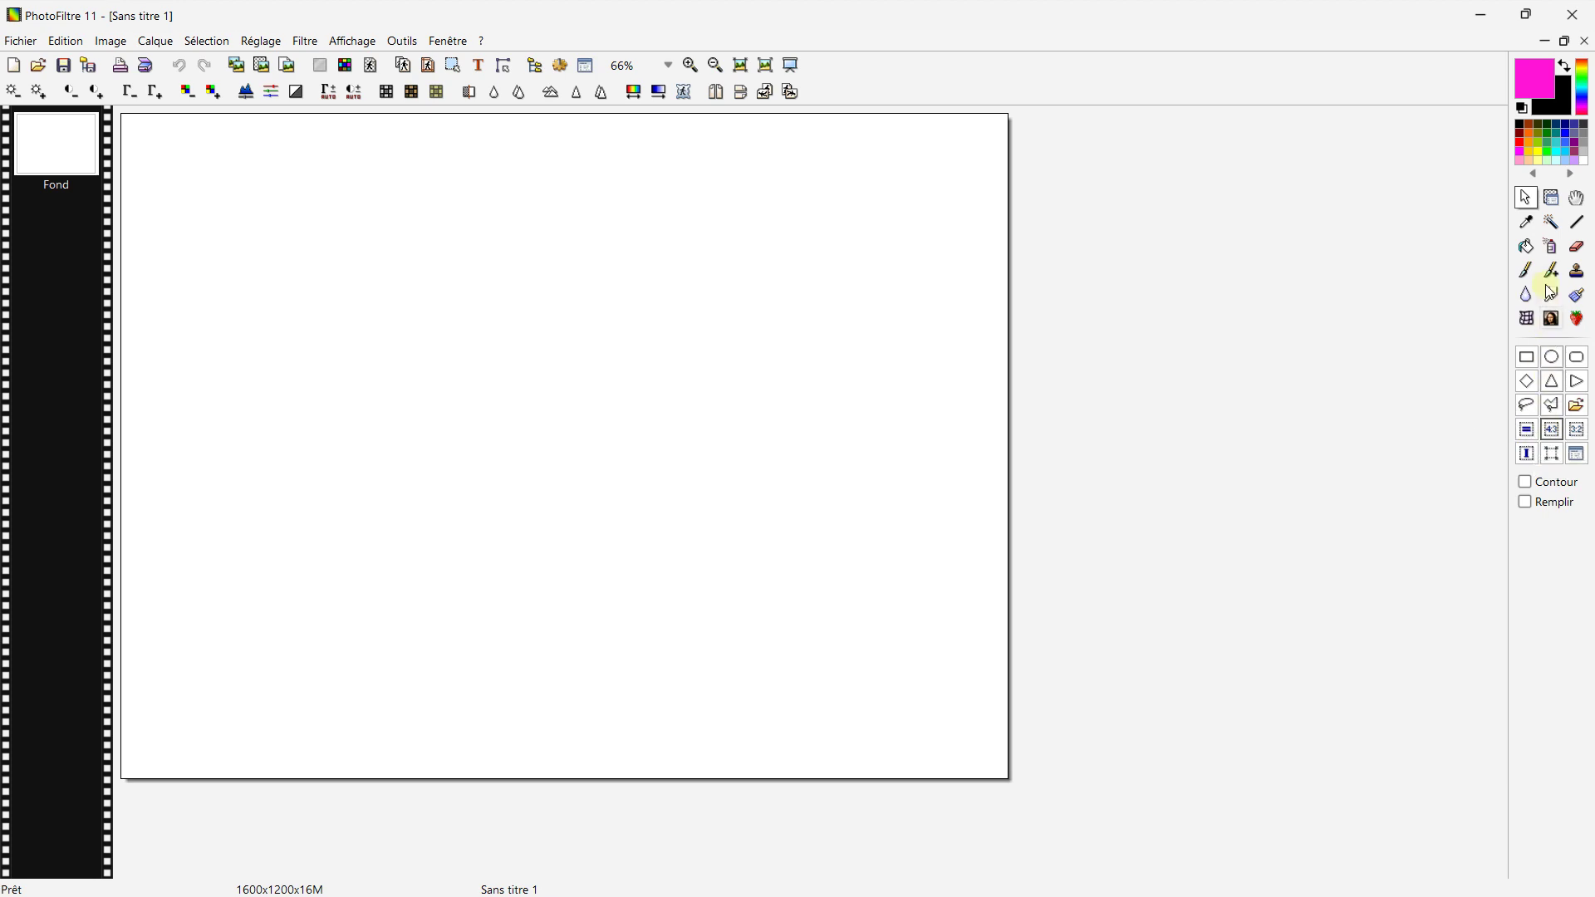
# - Create a square selection on the blank canvas, resize it to about 931 by 931 px and shift it up and to the left
pyautogui.click(1536, 358)
pyautogui.click(1532, 435)
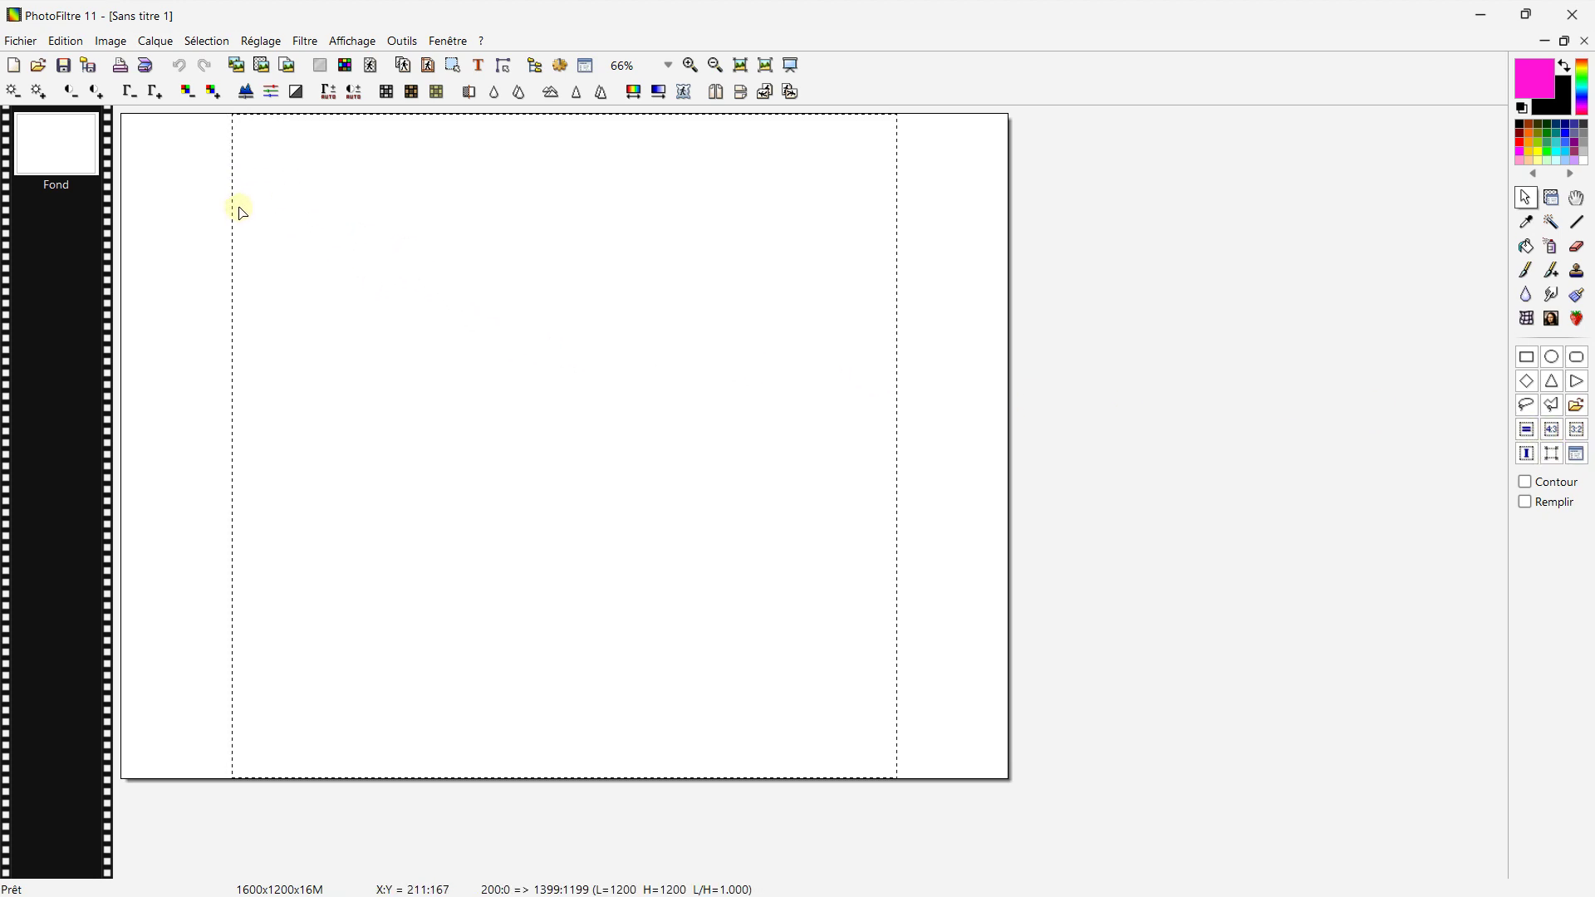
pyautogui.moveTo(233, 113); pyautogui.dragTo(574, 303)
pyautogui.moveTo(629, 513); pyautogui.dragTo(368, 325)
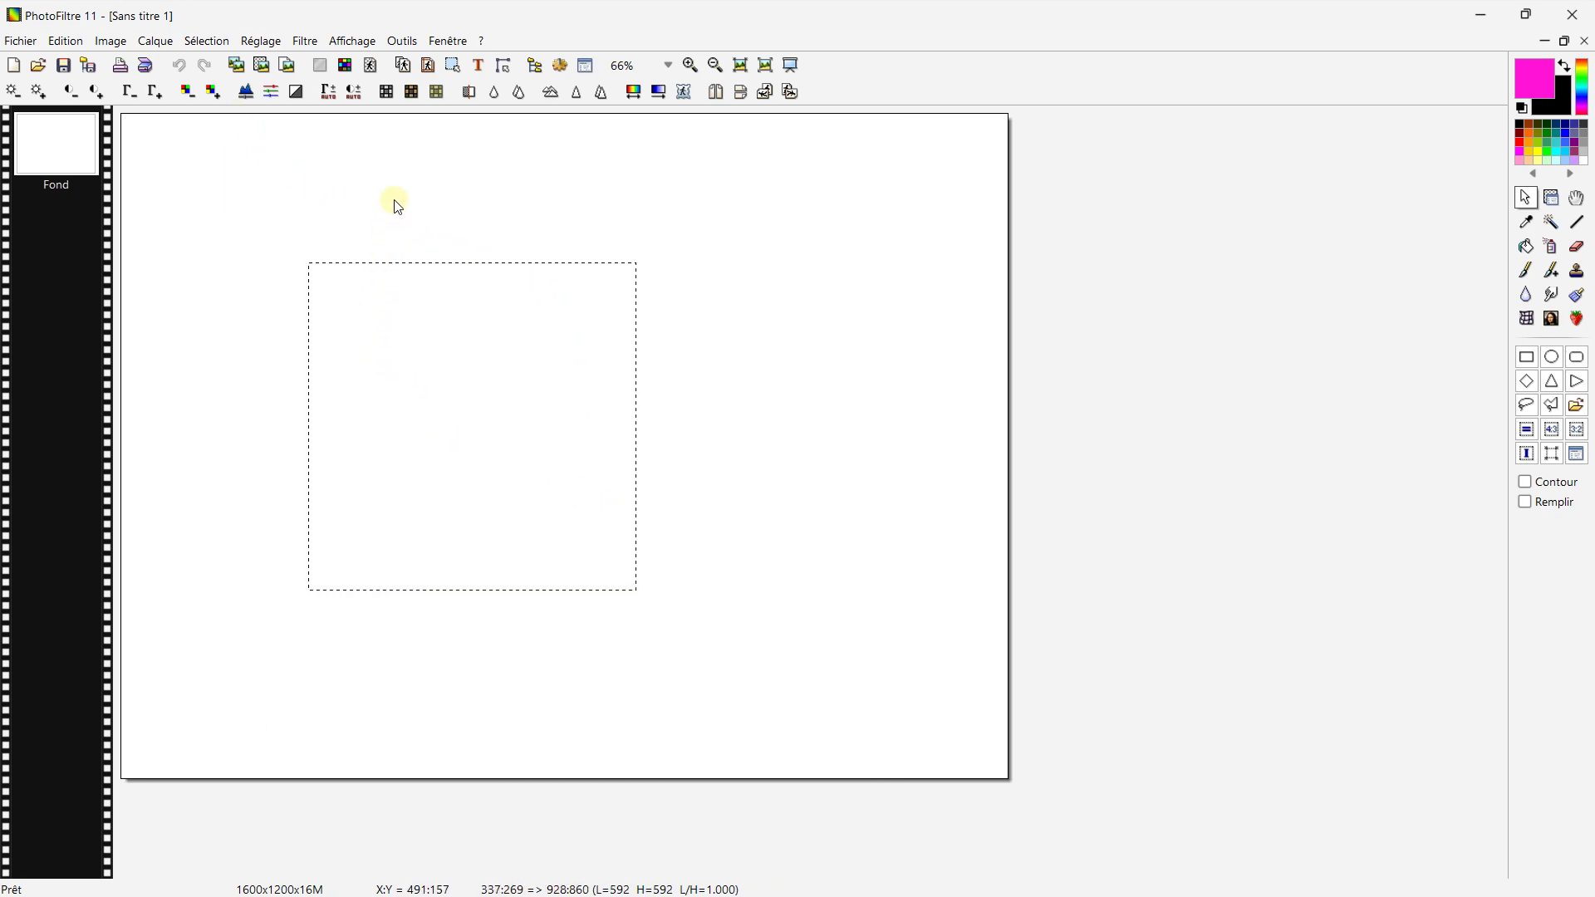
pyautogui.moveTo(427, 264); pyautogui.dragTo(428, 183)
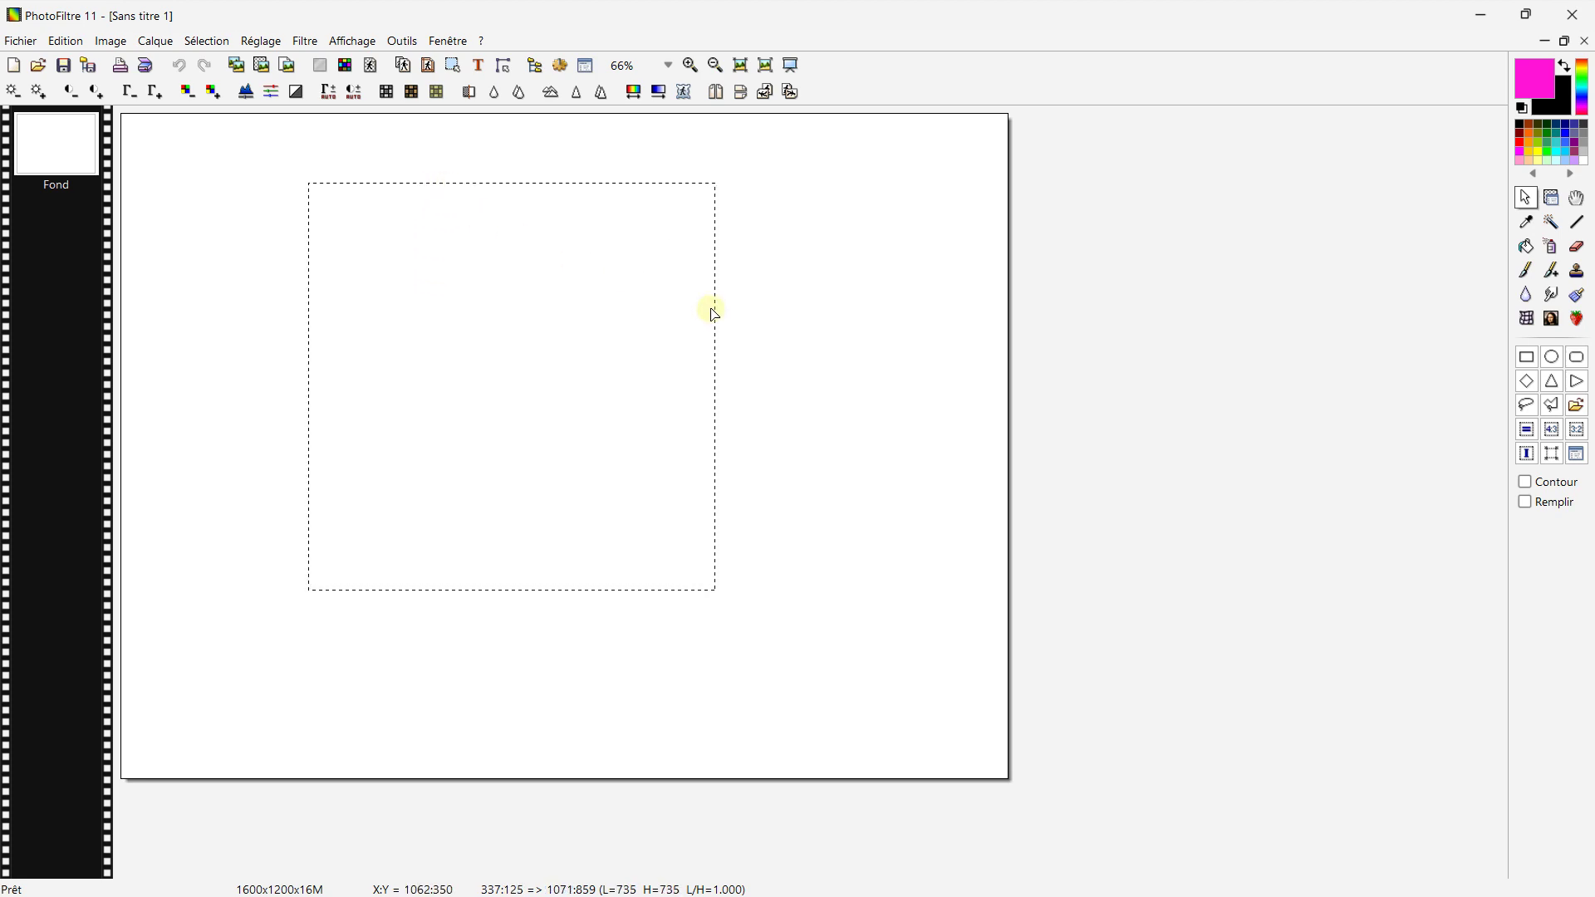
pyautogui.moveTo(715, 308); pyautogui.dragTo(824, 307)
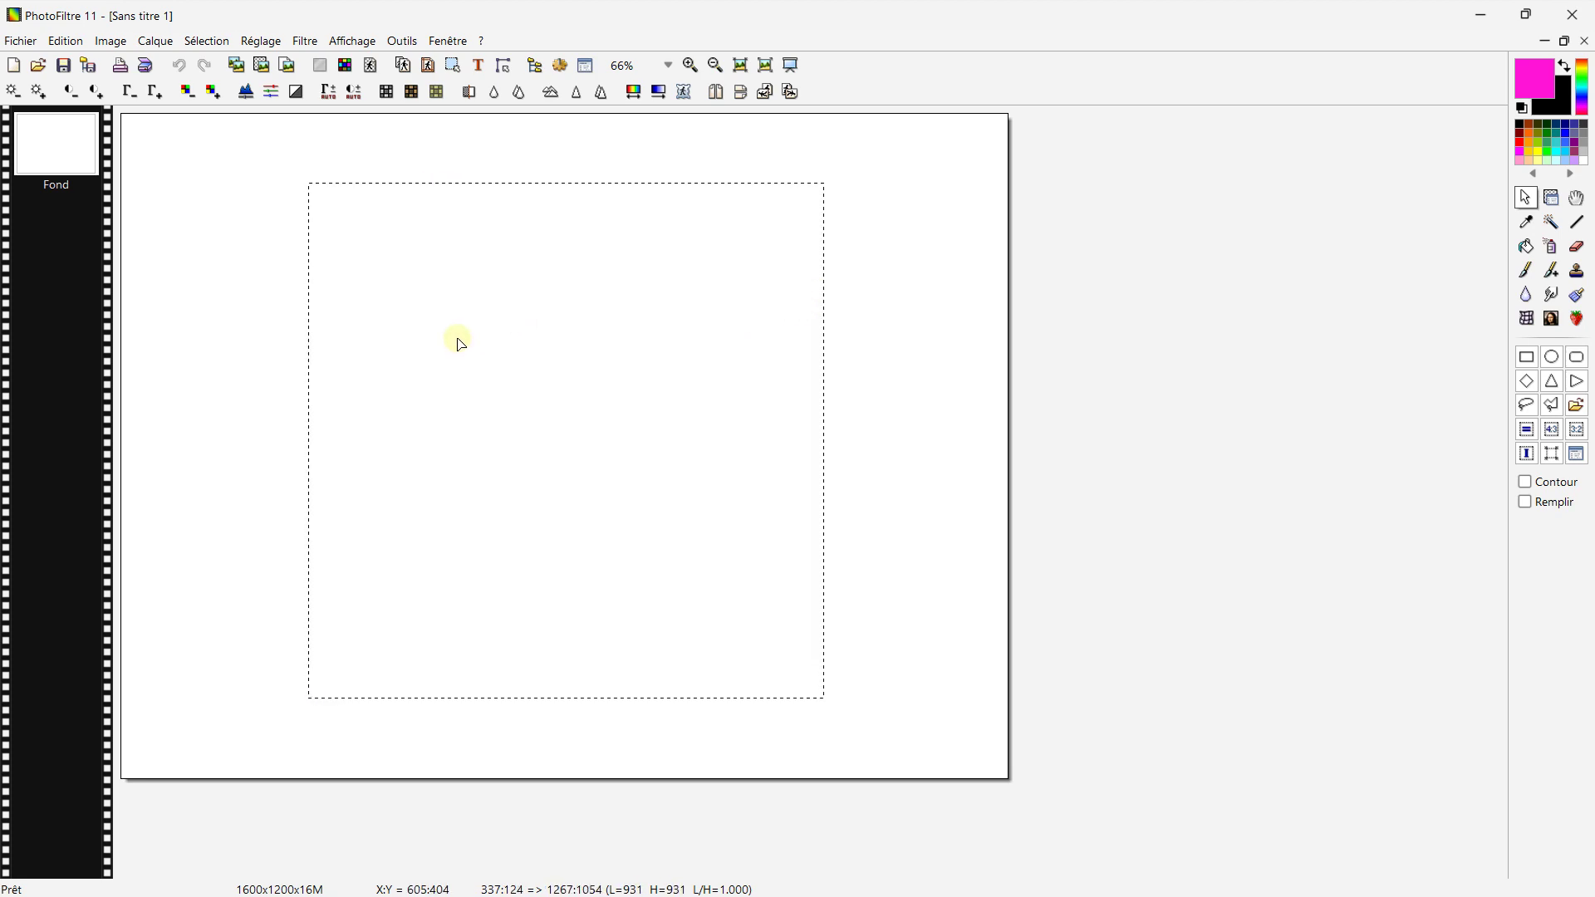
pyautogui.moveTo(550, 369); pyautogui.dragTo(493, 341)
# - Adapt the selection to the 3:2 ratio, make it square again and clear it
pyautogui.click(1527, 407)
pyautogui.click(1577, 430)
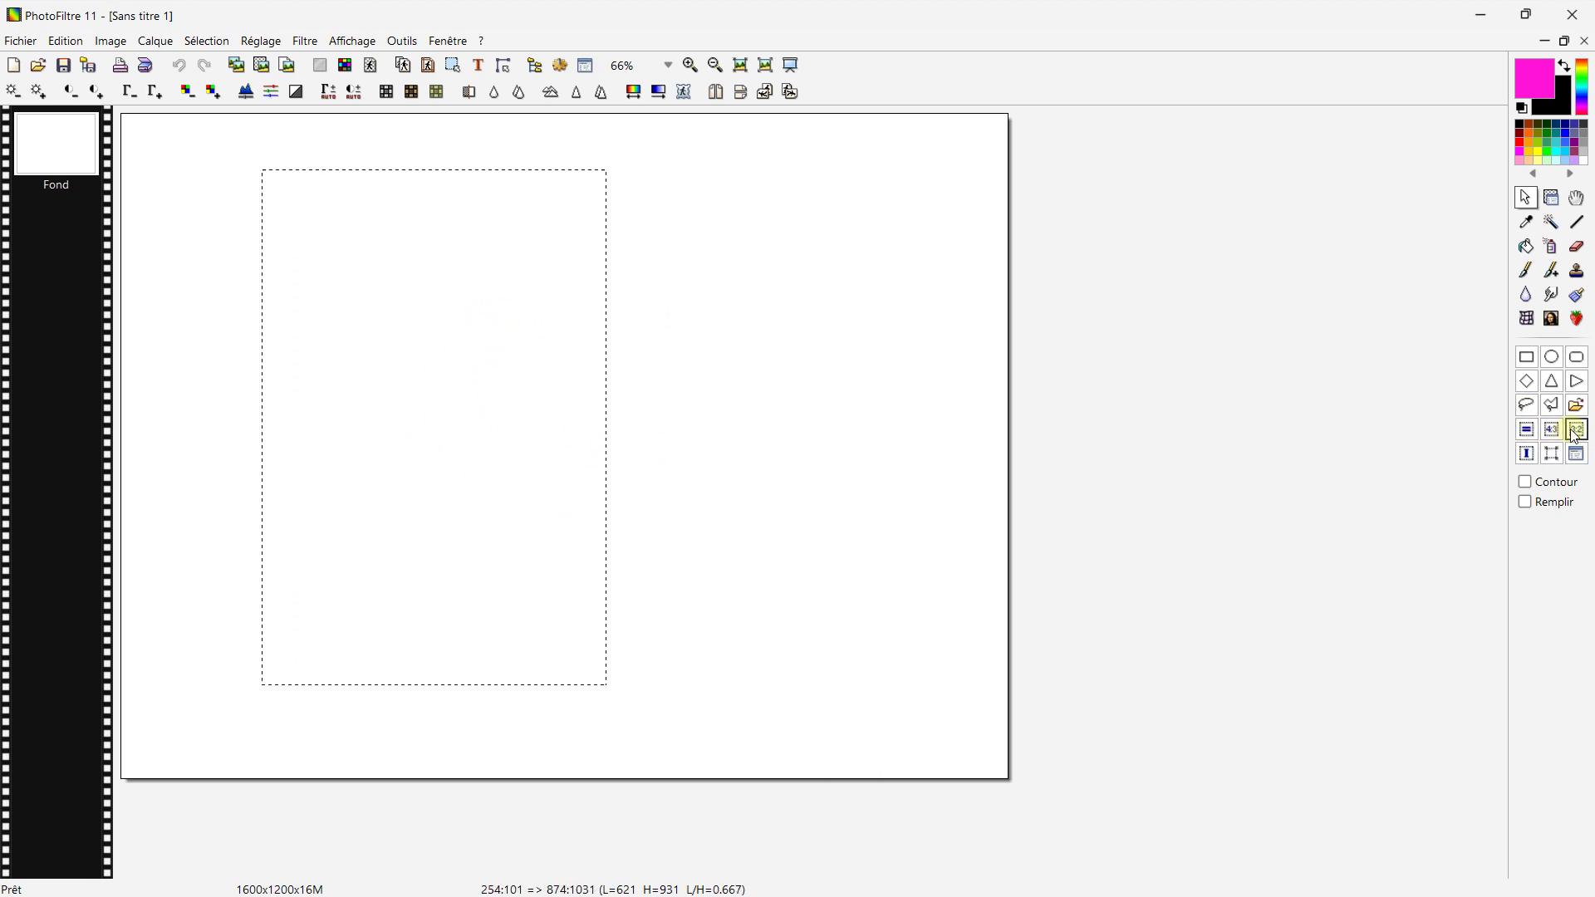
pyautogui.click(1527, 430)
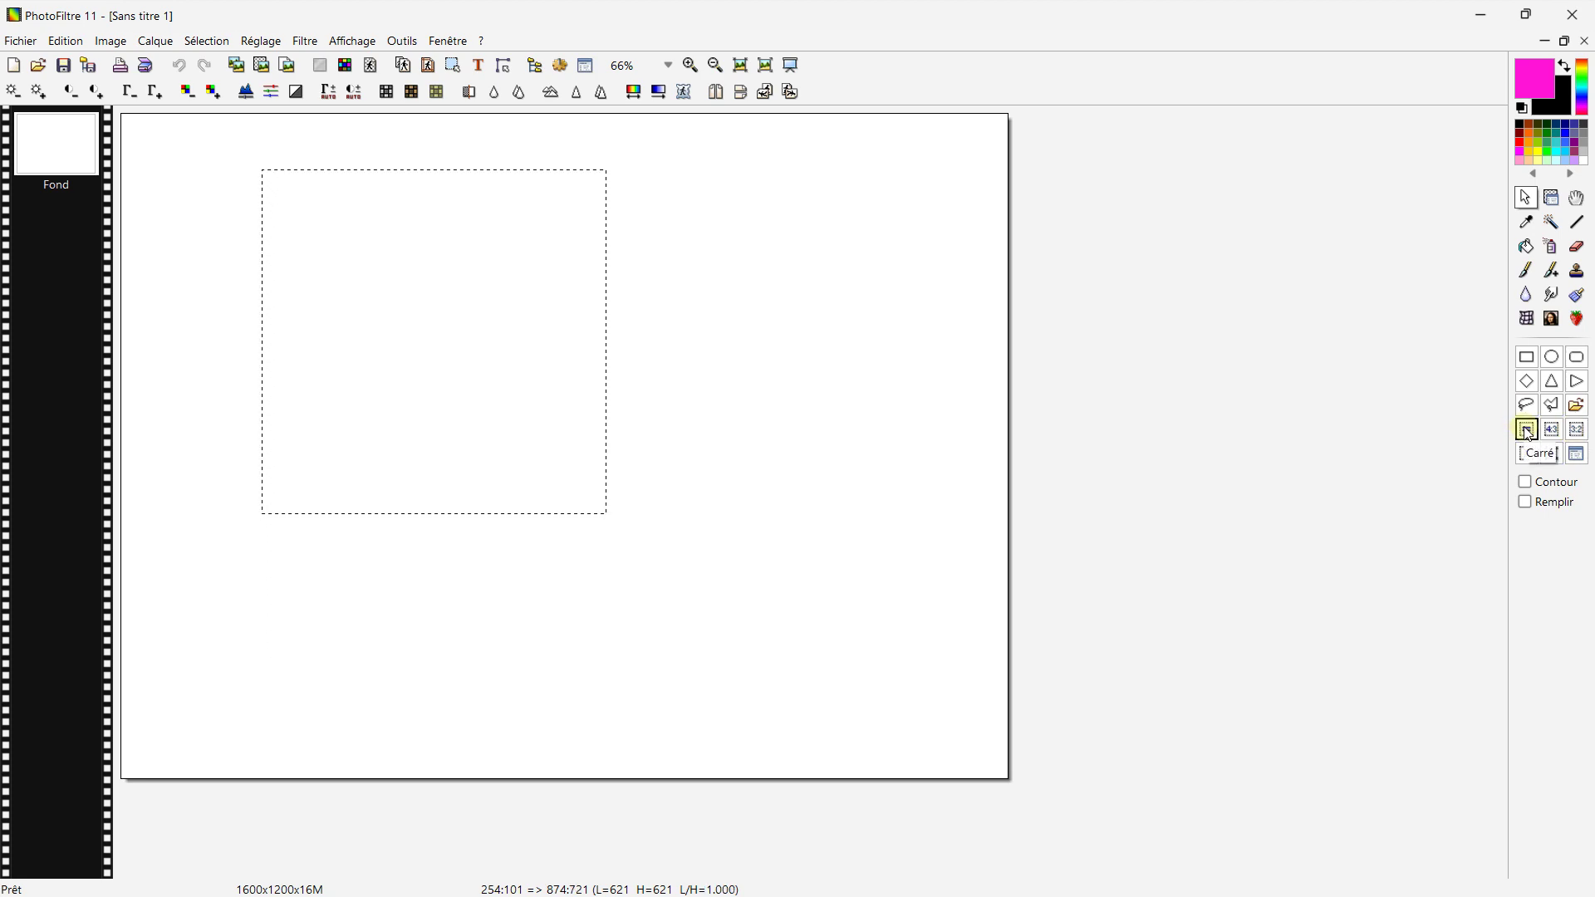
pyautogui.click(1201, 313)
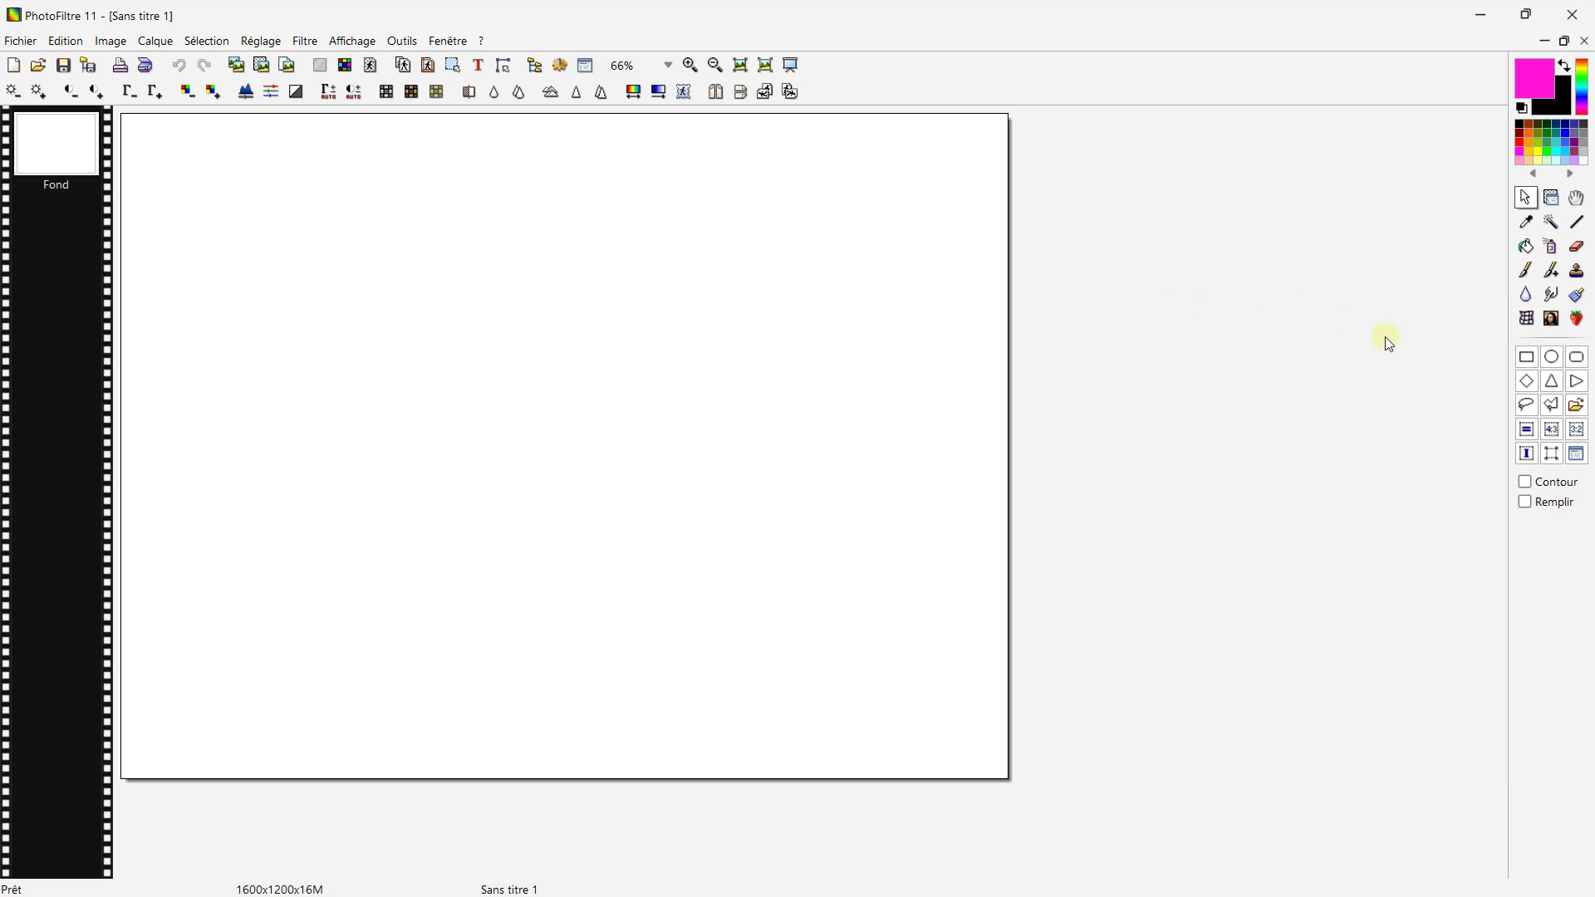
# - Restore the image windows from their maximized size and move the Sans titre 1 window down and to the right
pyautogui.click(1560, 407)
pyautogui.click(1562, 43)
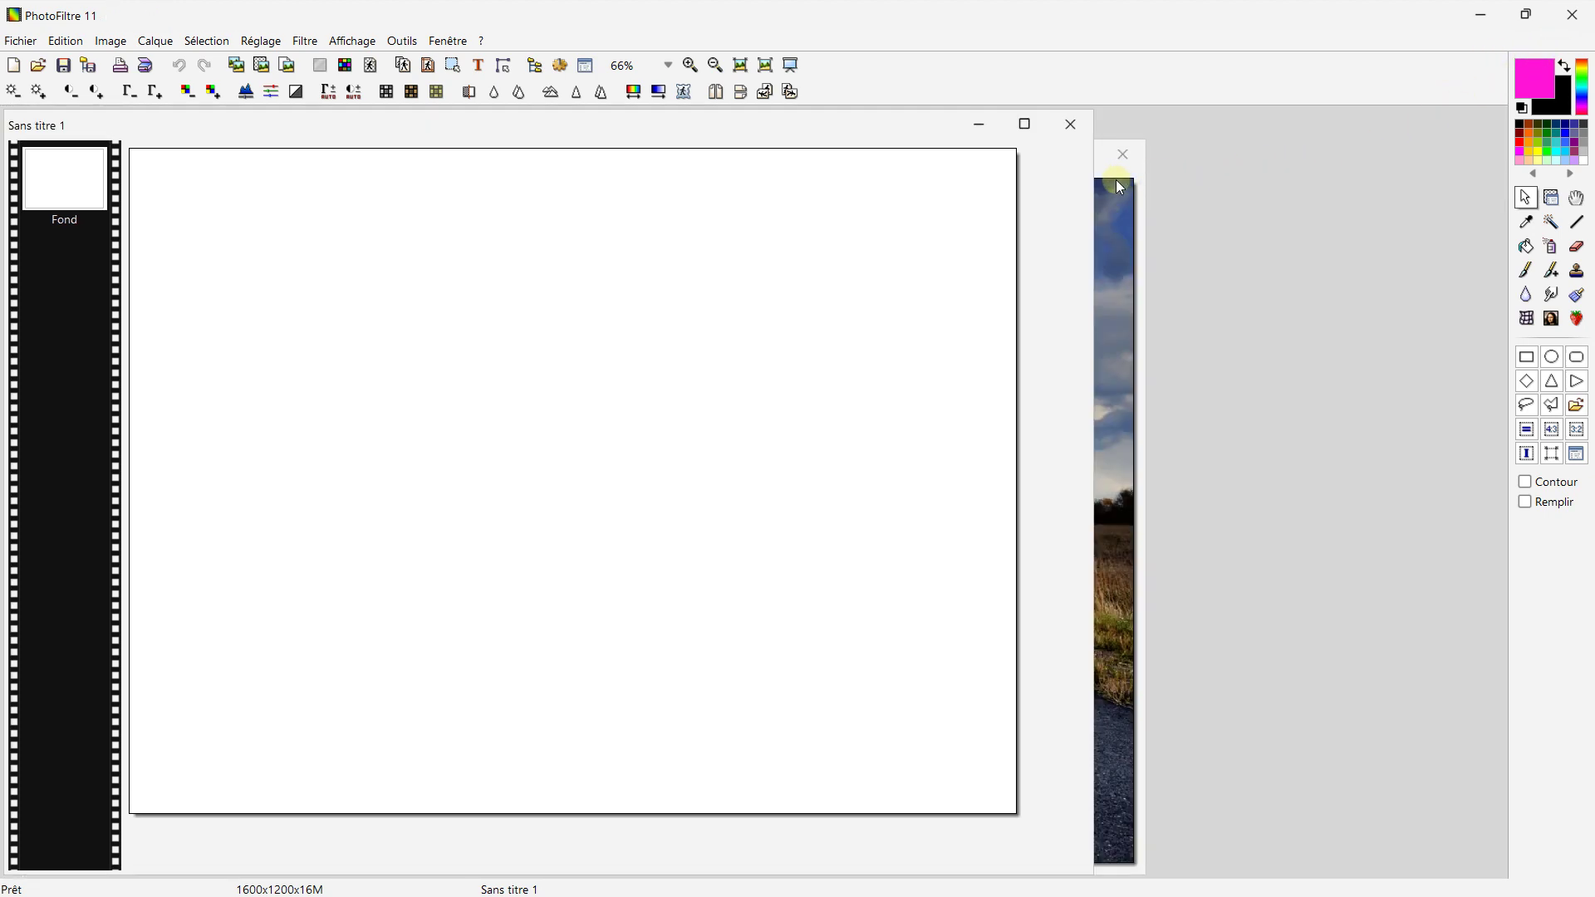
pyautogui.moveTo(767, 148); pyautogui.dragTo(897, 181)
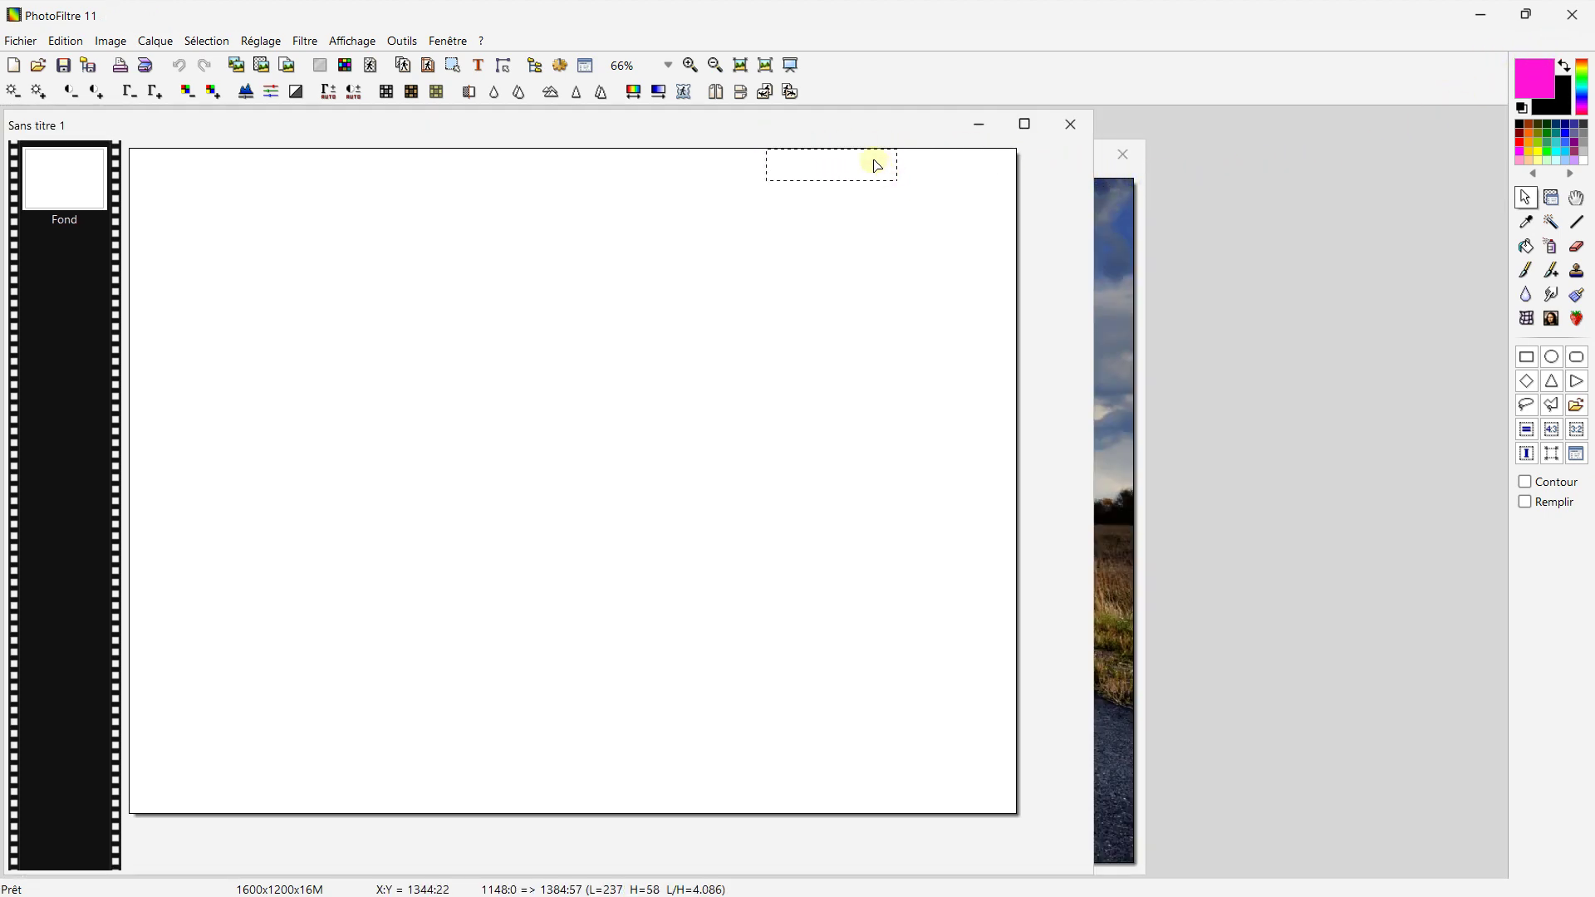
pyautogui.moveTo(745, 213); pyautogui.dragTo(882, 347)
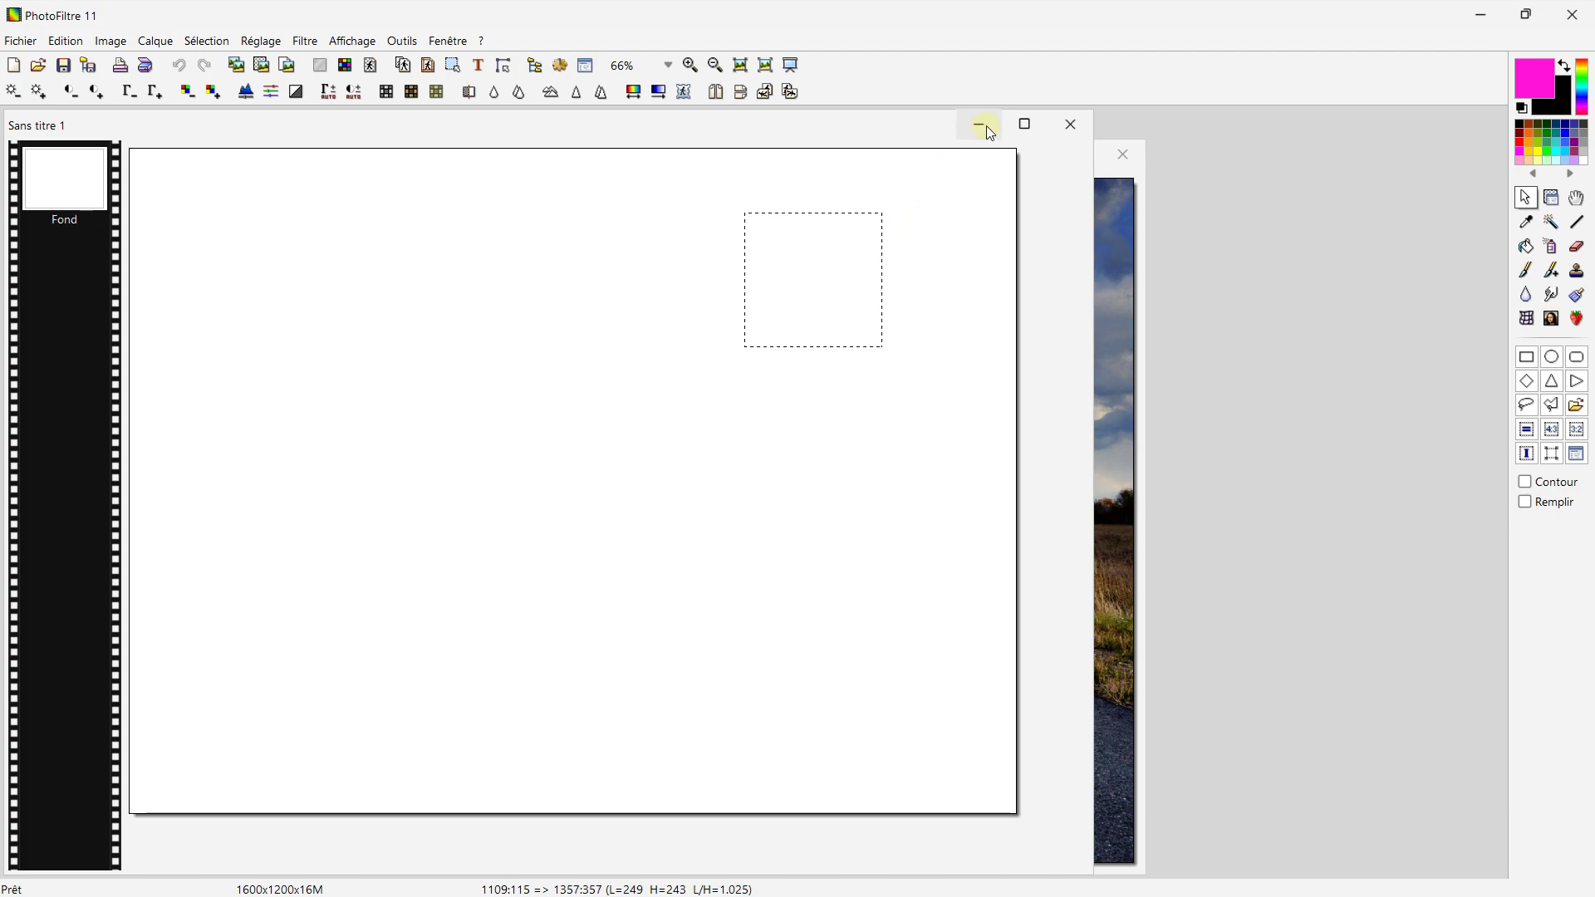
pyautogui.click(937, 160)
pyautogui.moveTo(861, 130); pyautogui.dragTo(1019, 253)
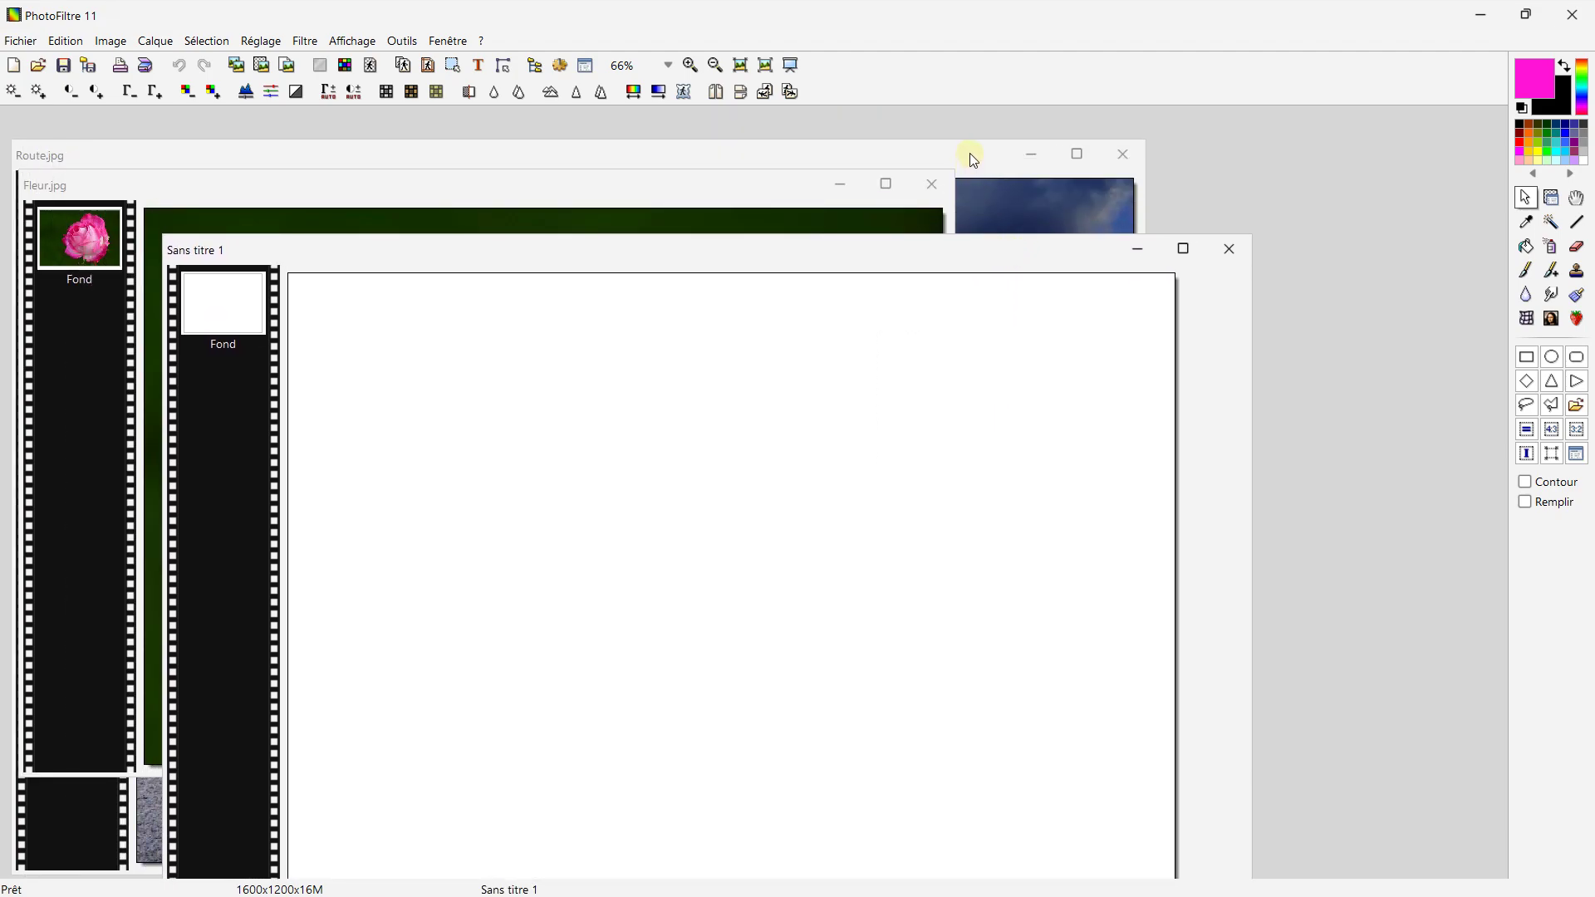
# - Switch between the open image windows, move the Route.jpg window to the right and maximize it
pyautogui.click(971, 155)
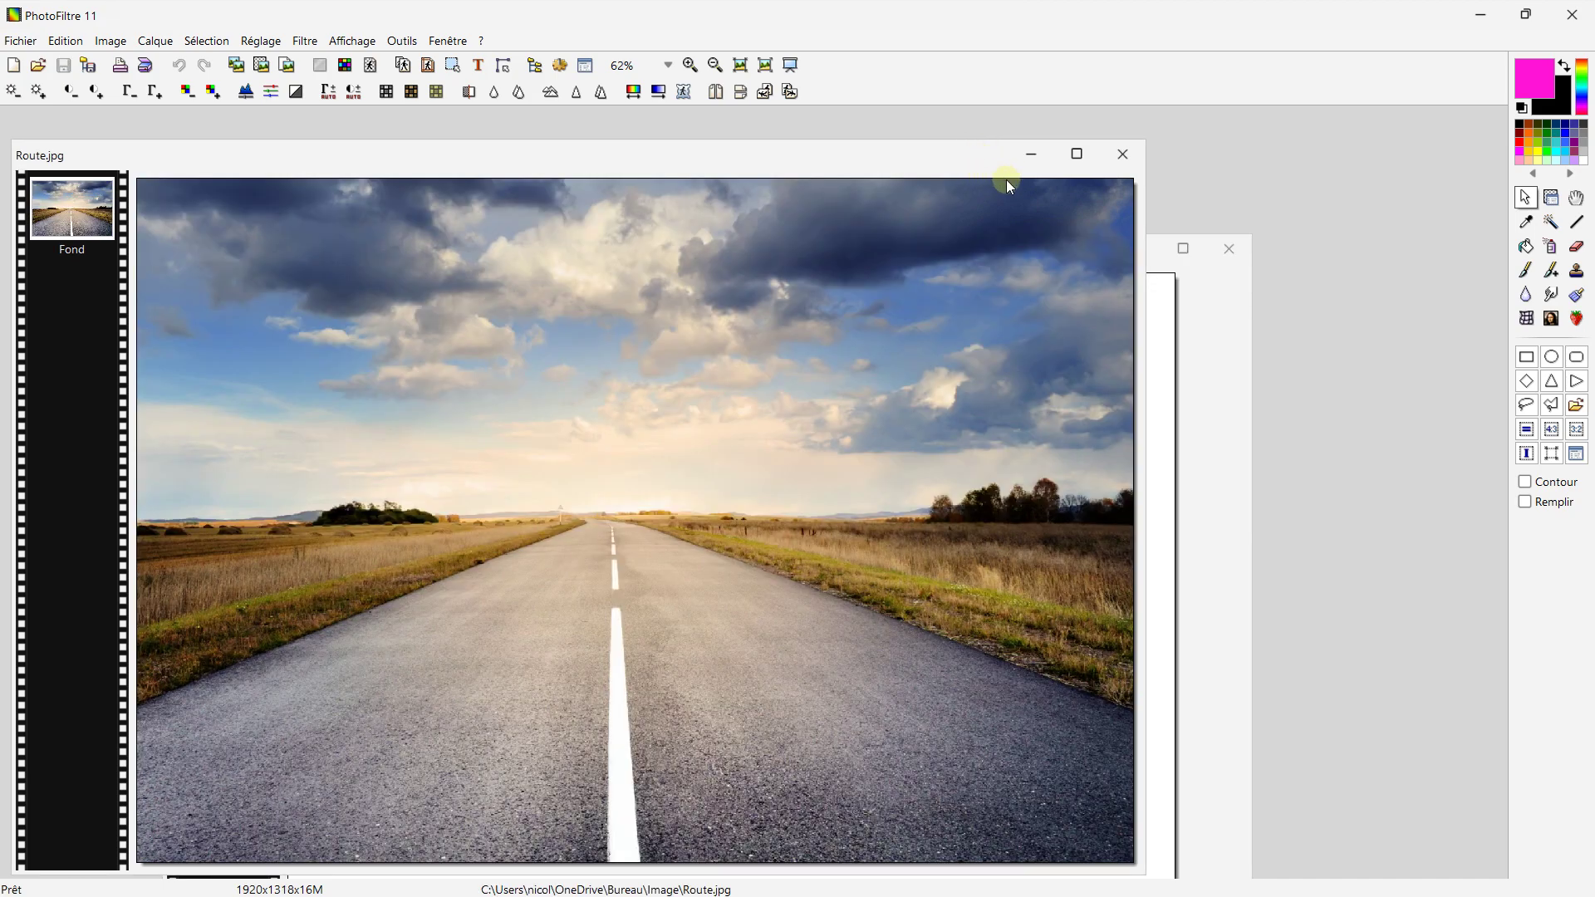
pyautogui.click(1207, 305)
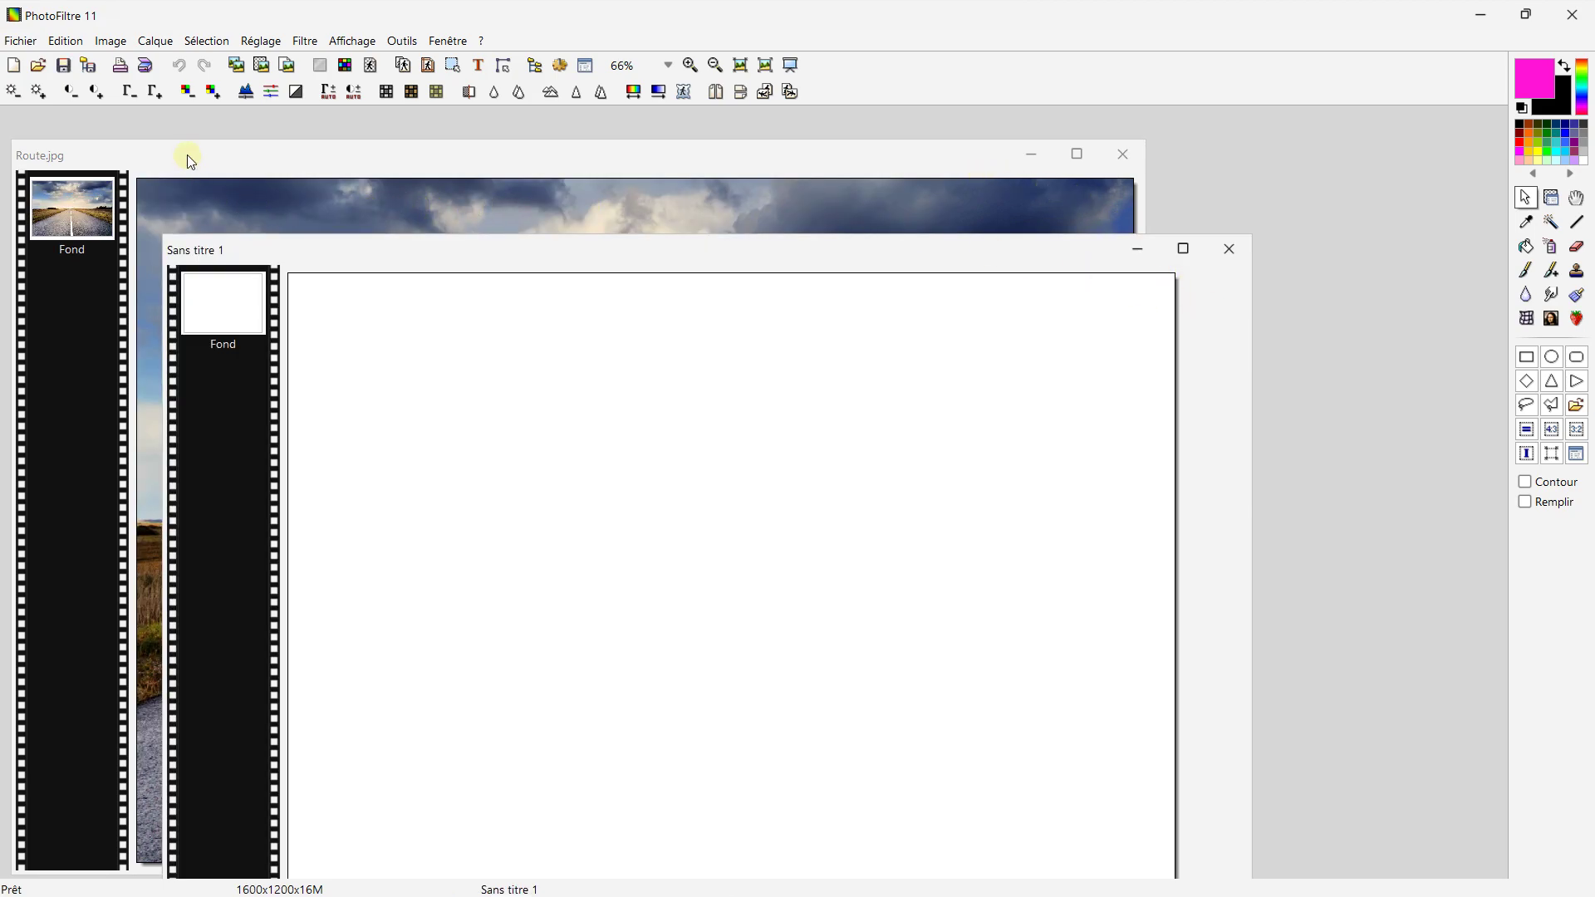
pyautogui.moveTo(187, 154); pyautogui.dragTo(366, 147)
pyautogui.click(137, 204)
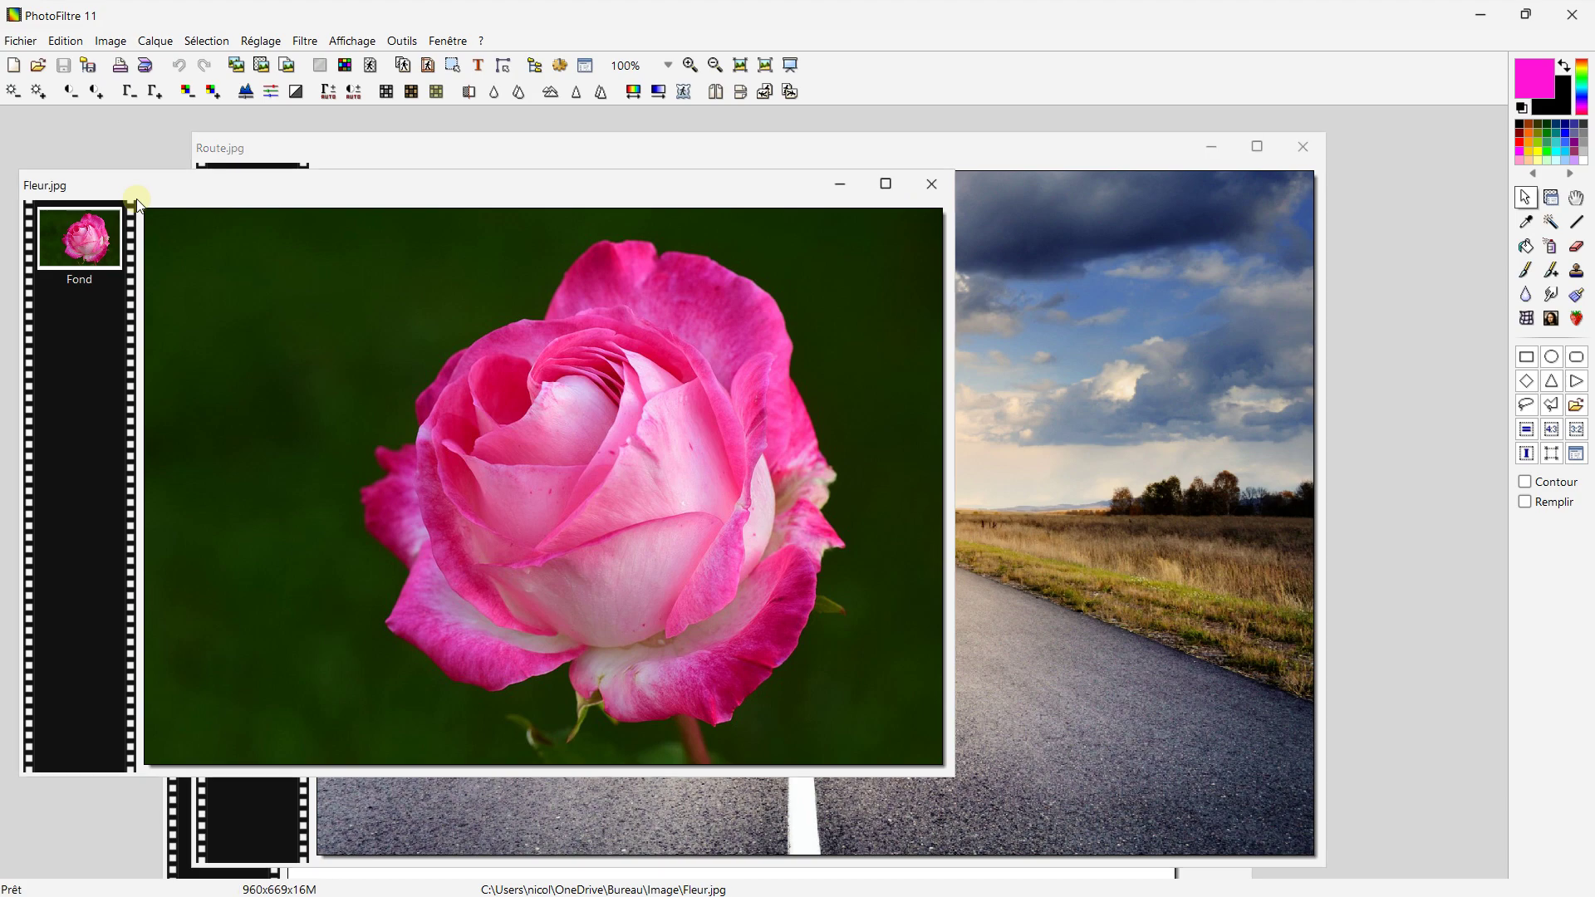
pyautogui.click(378, 150)
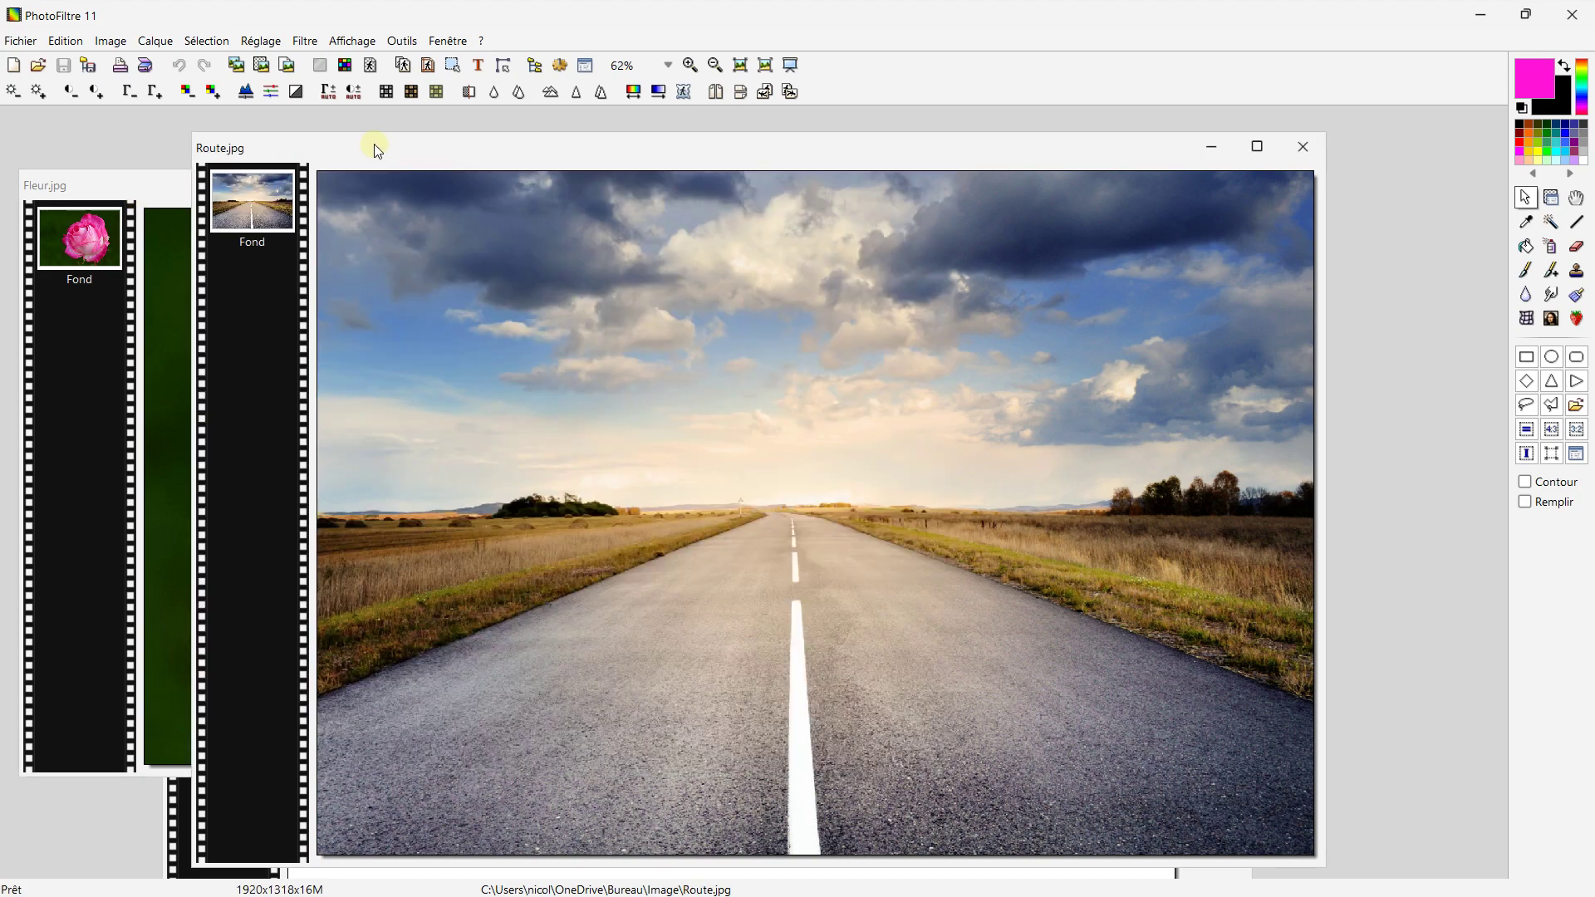
pyautogui.click(1256, 147)
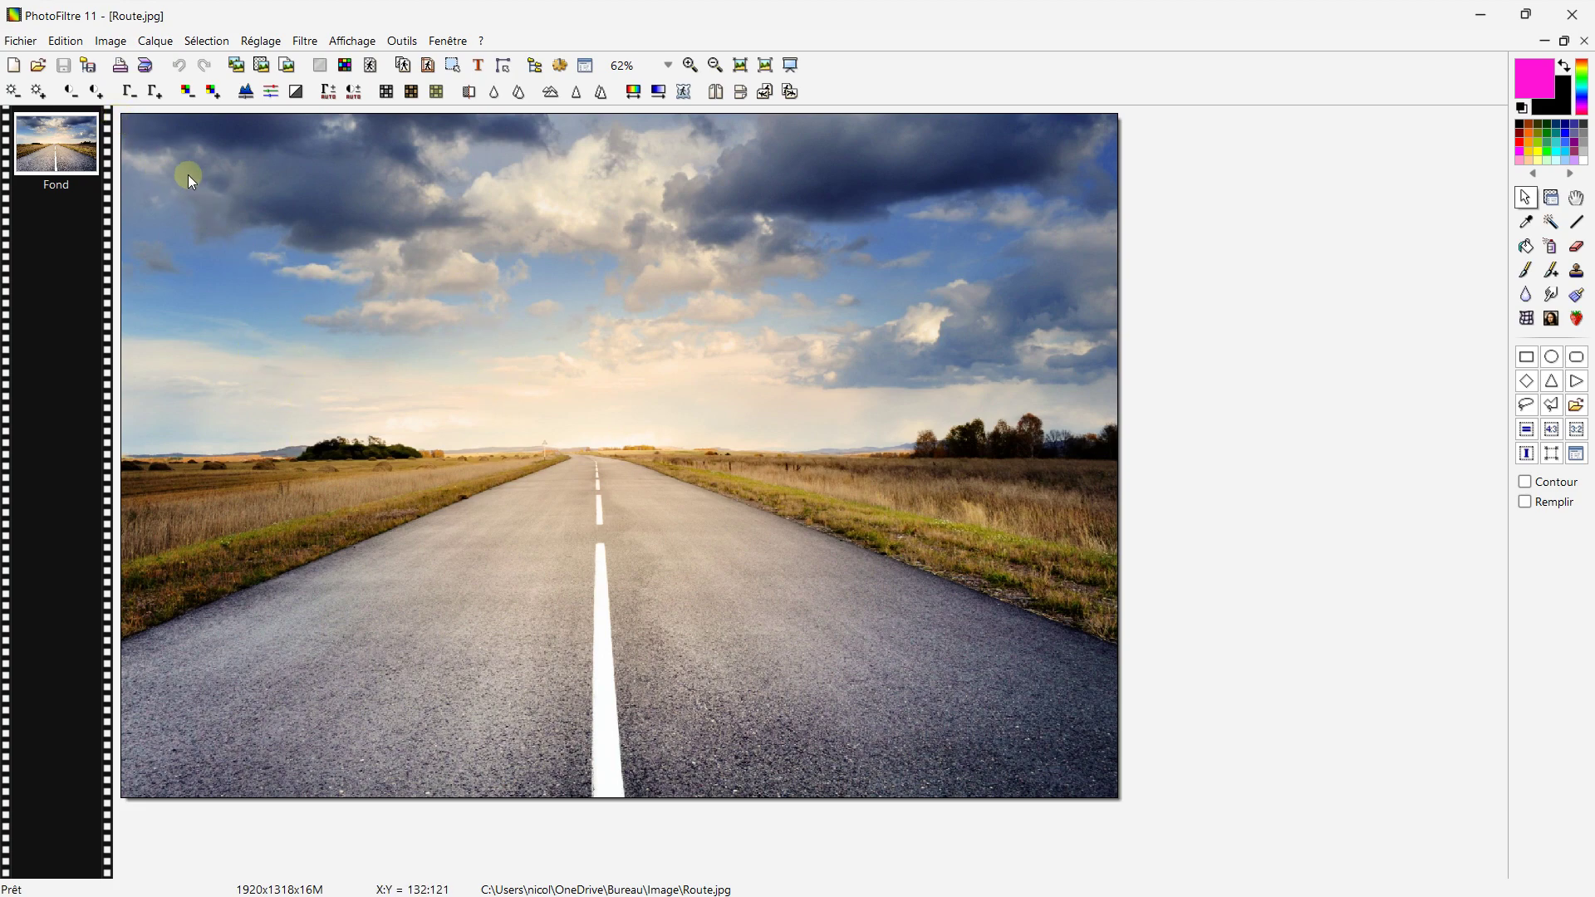
# - Select the whole Route.jpg image and clear the selection
pyautogui.click(192, 46)
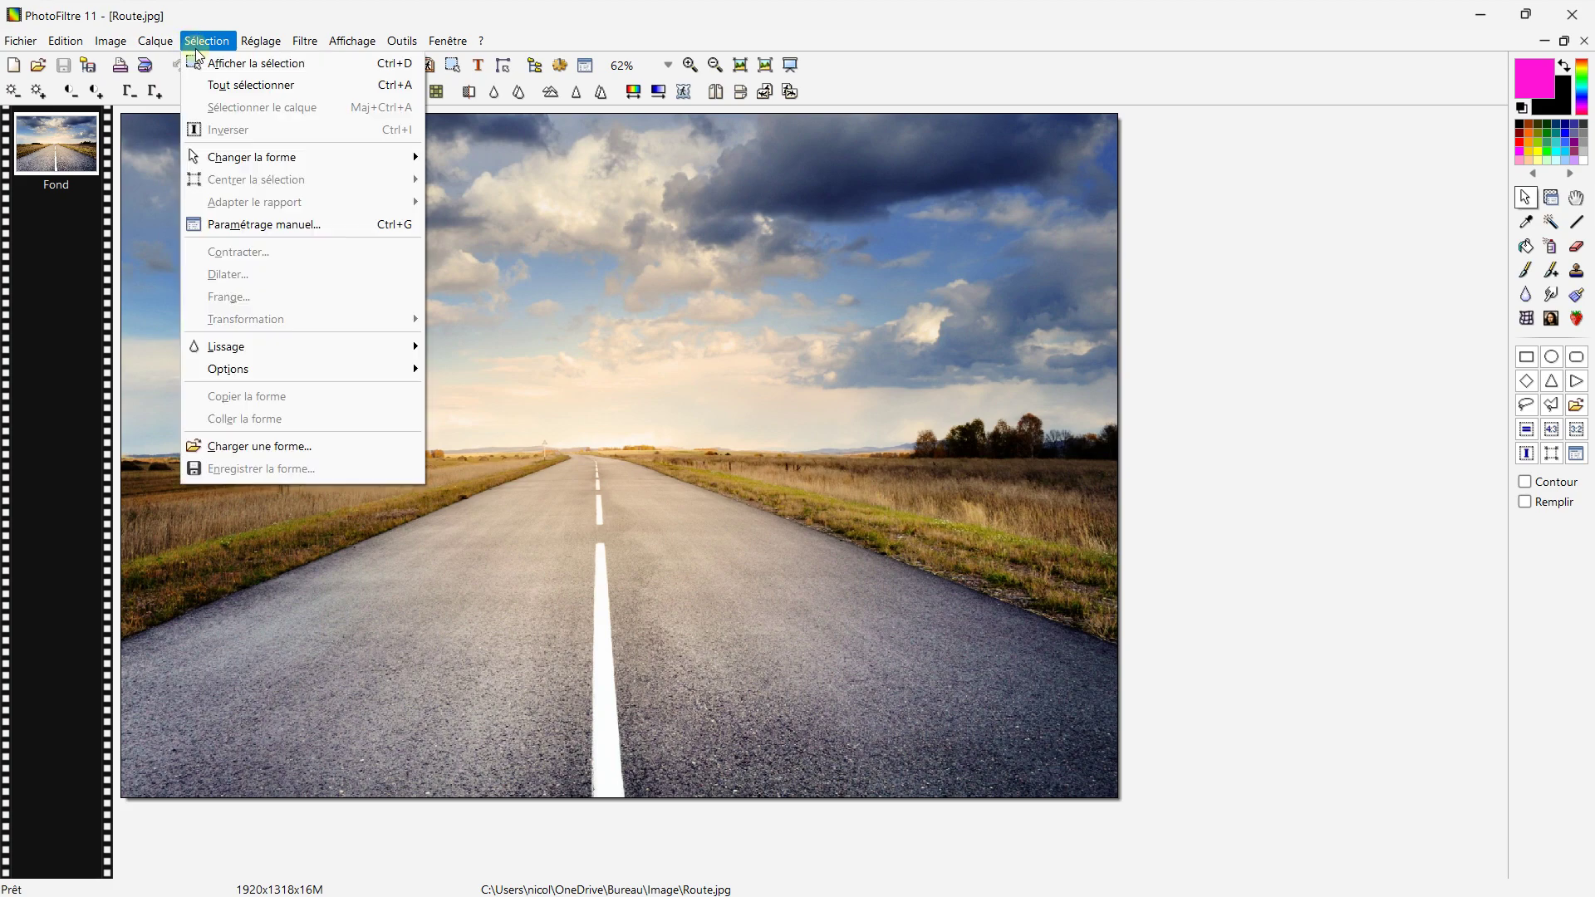
pyautogui.click(220, 83)
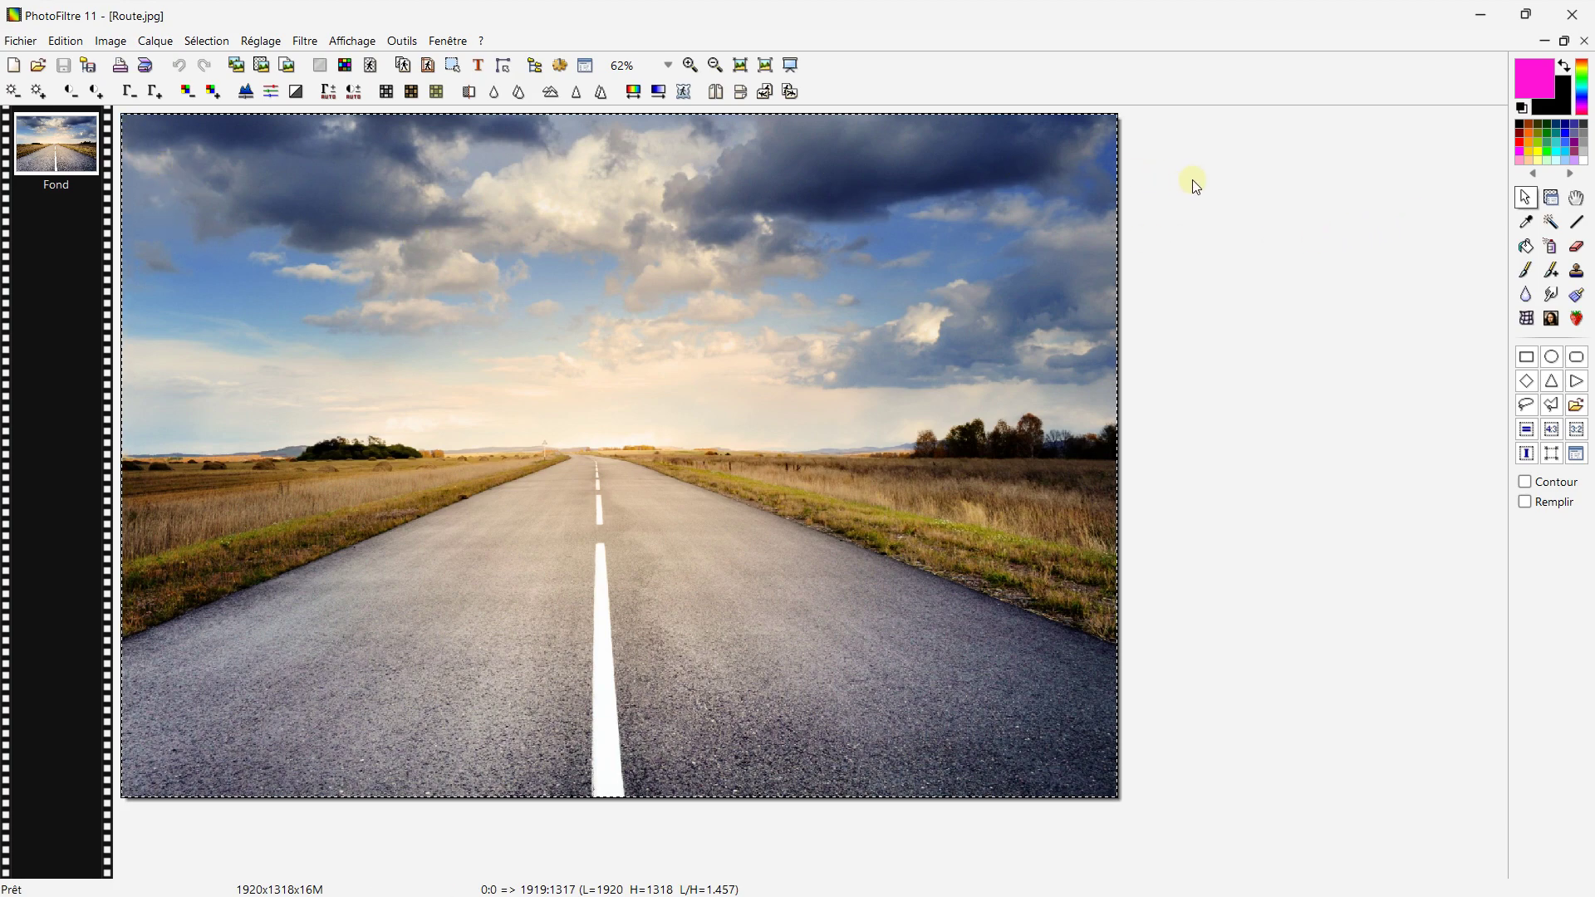
pyautogui.click(1233, 188)
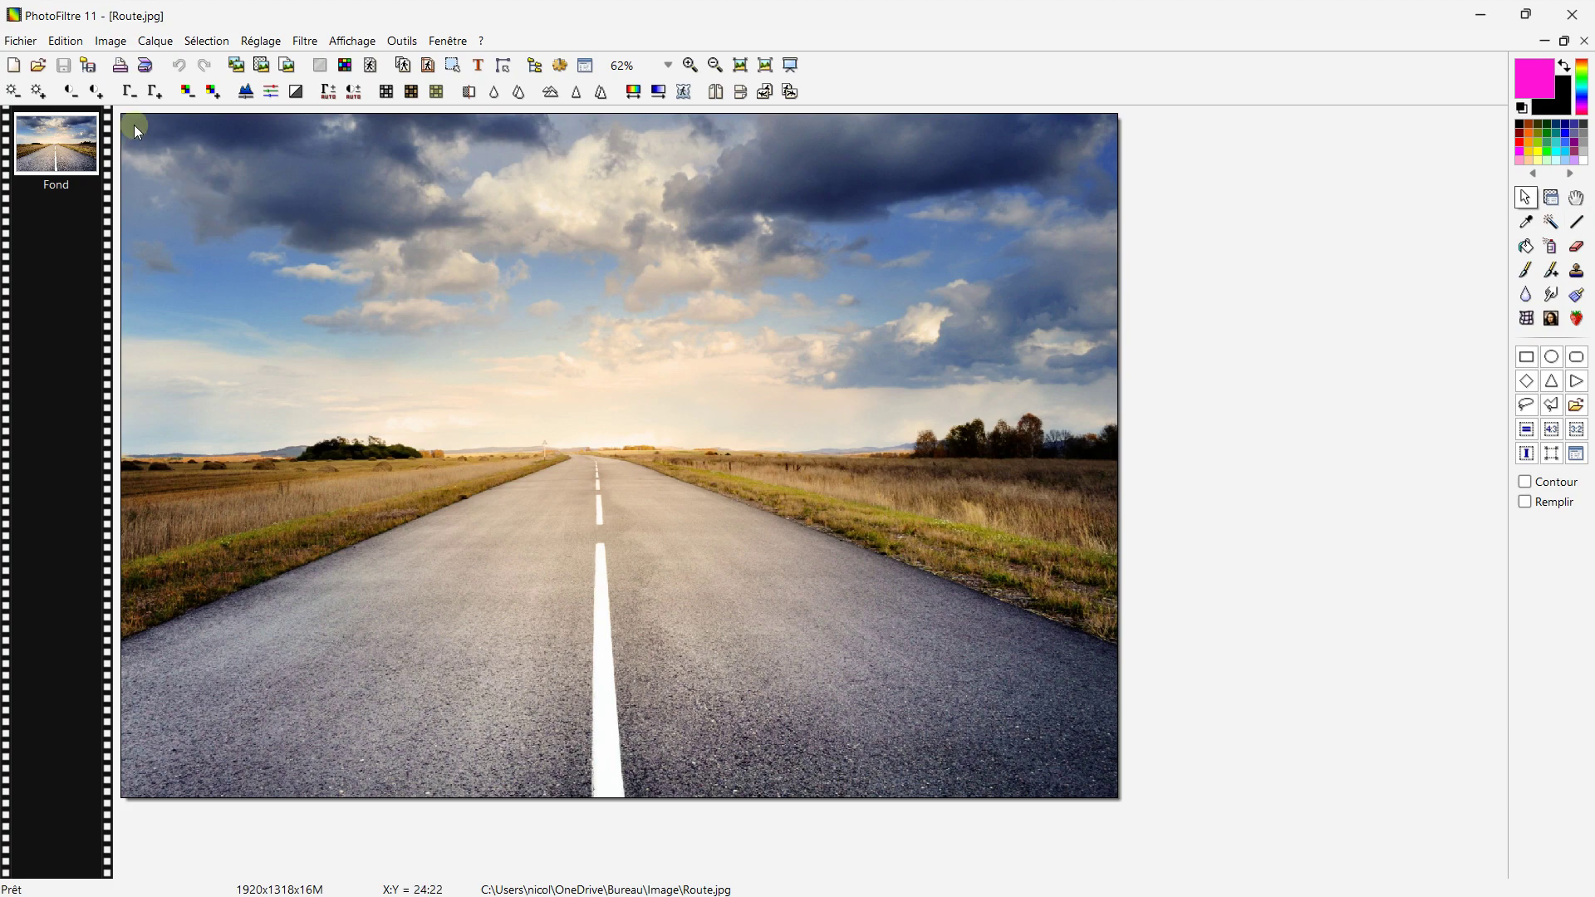
# - Select a full-width band of sky about 405 px high in Route.jpg, shift it slightly and clear it
pyautogui.moveTo(118, 108); pyautogui.dragTo(965, 317)
pyautogui.moveTo(1101, 325); pyautogui.dragTo(1130, 325)
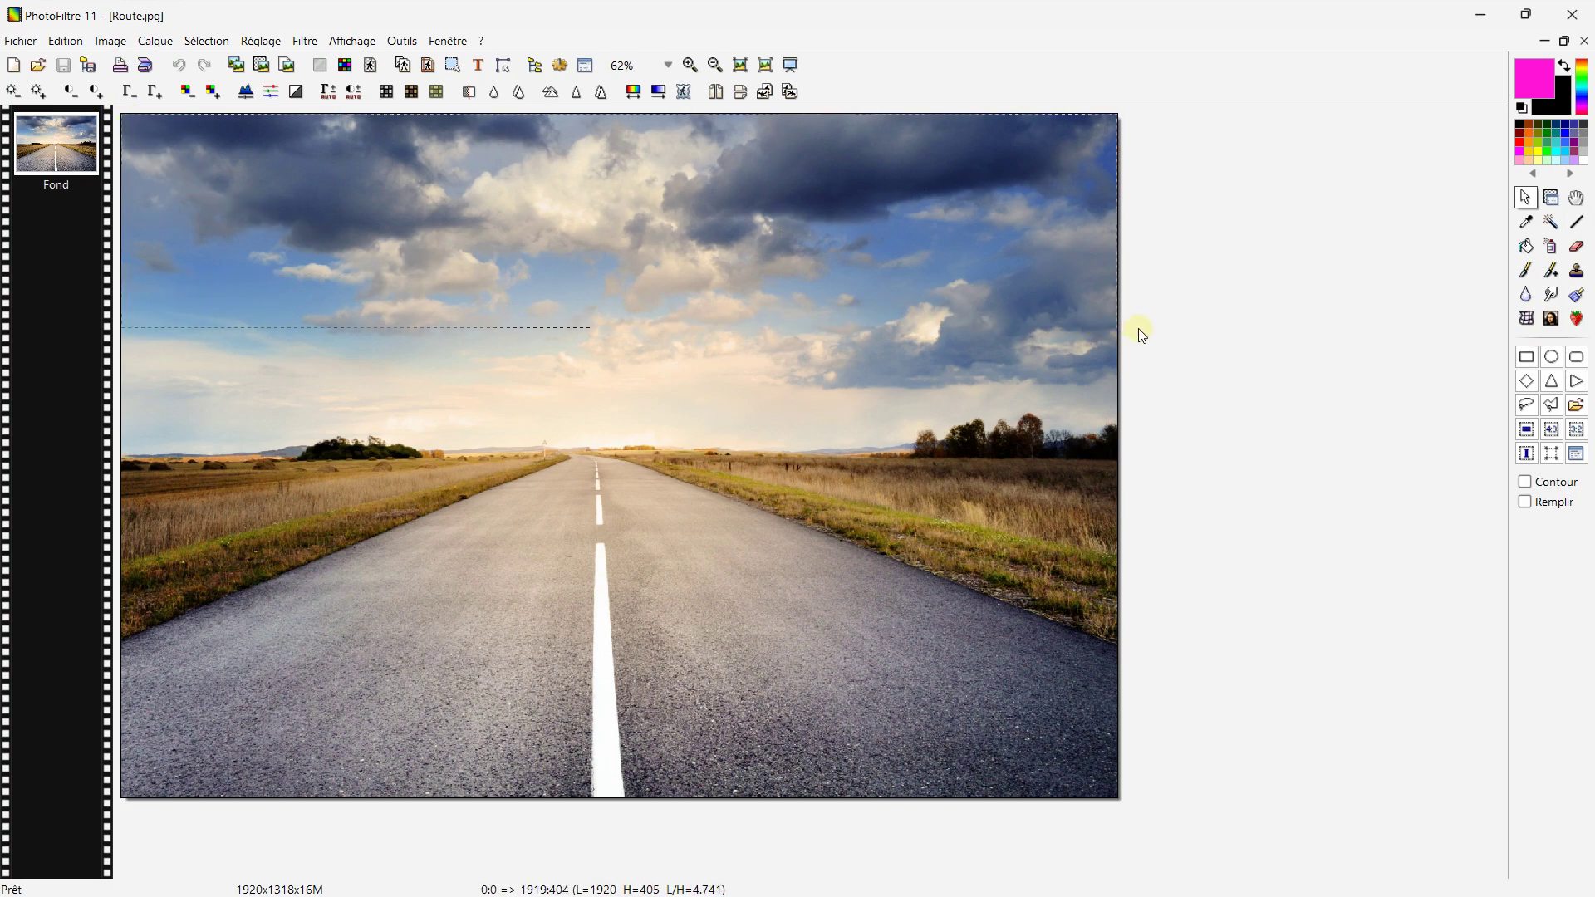
pyautogui.moveTo(461, 220)
pyautogui.mouseDown()
pyautogui.moveTo(664, 482)
pyautogui.moveTo(613, 266)
pyautogui.moveTo(487, 285)
pyautogui.moveTo(456, 399)
pyautogui.moveTo(473, 214)
pyautogui.moveTo(456, 214)
pyautogui.mouseUp()
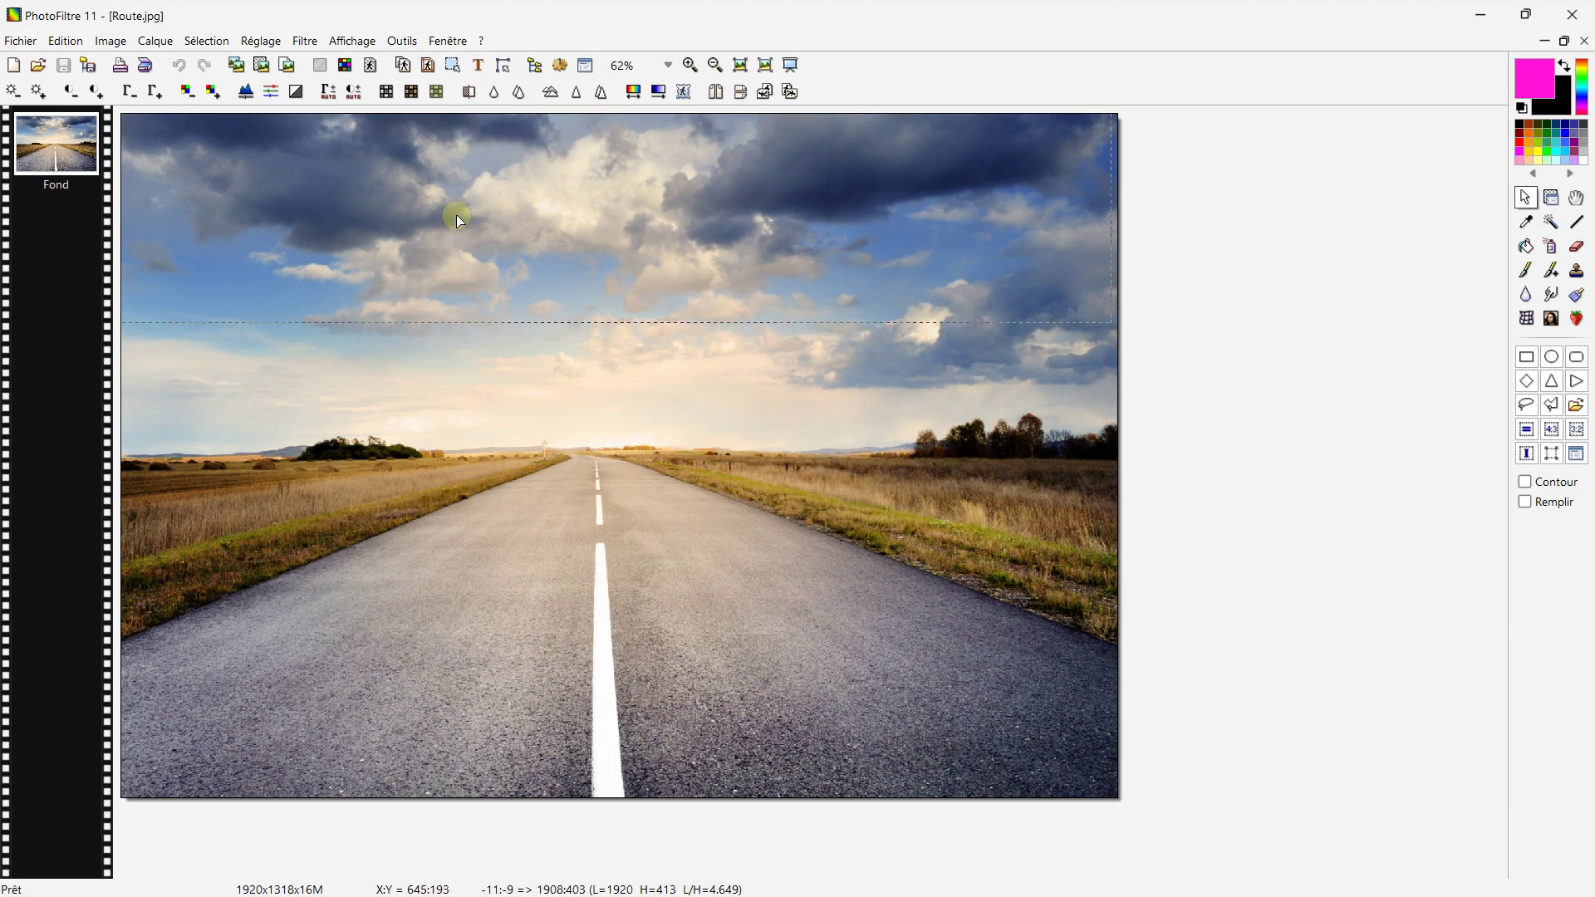
pyautogui.click(567, 227)
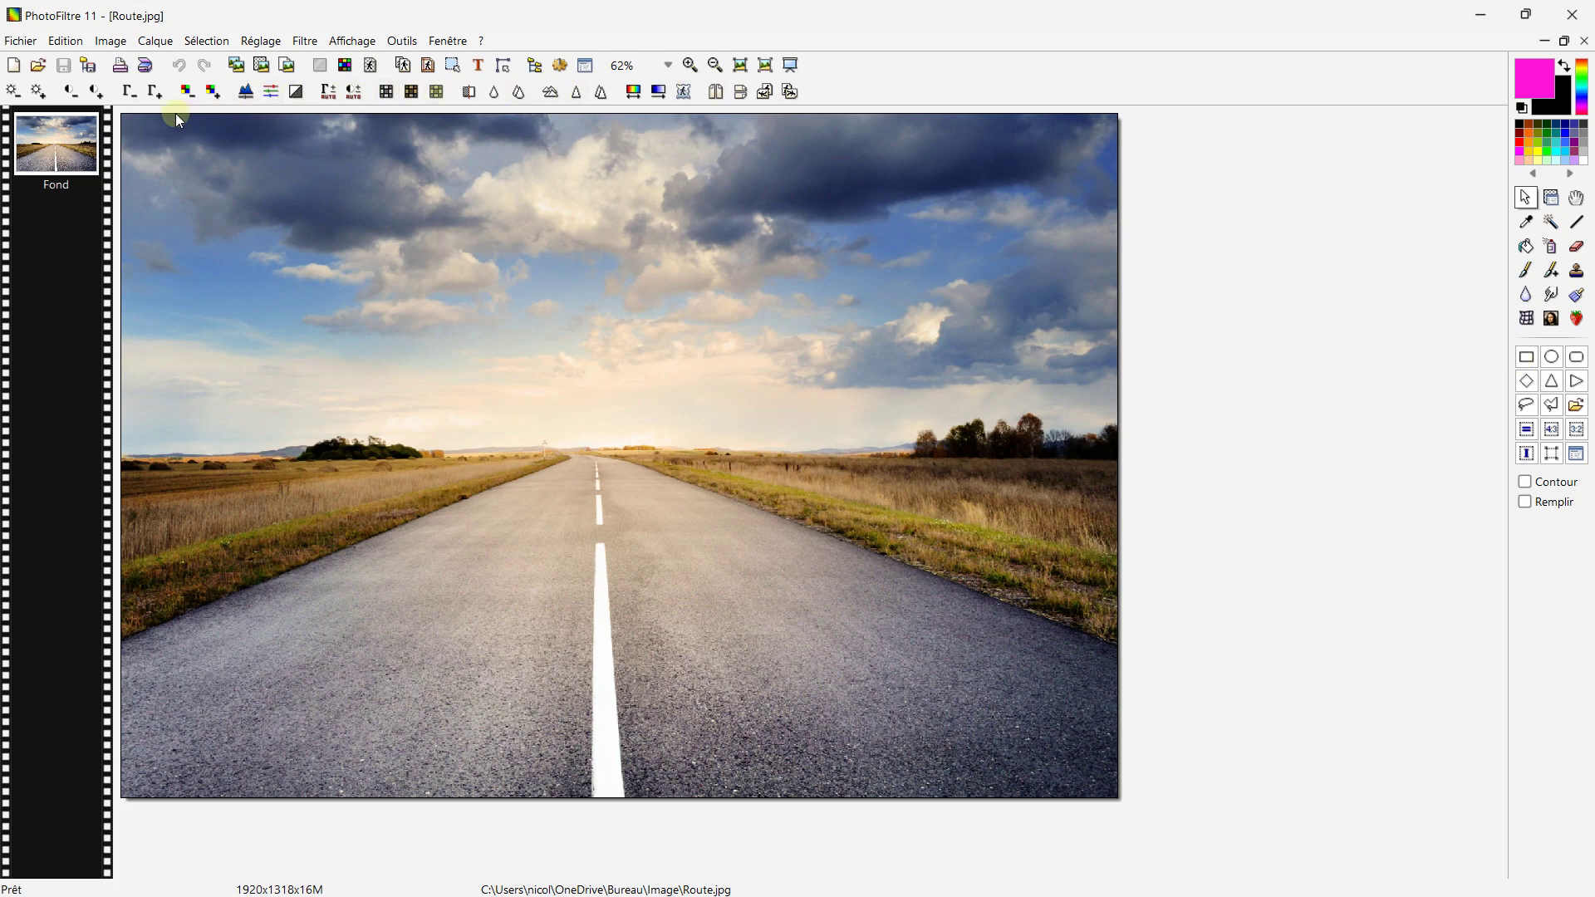
# - Select the full-width upper sky again, about 424 px high, and remove the selection
pyautogui.moveTo(116, 110); pyautogui.dragTo(992, 326)
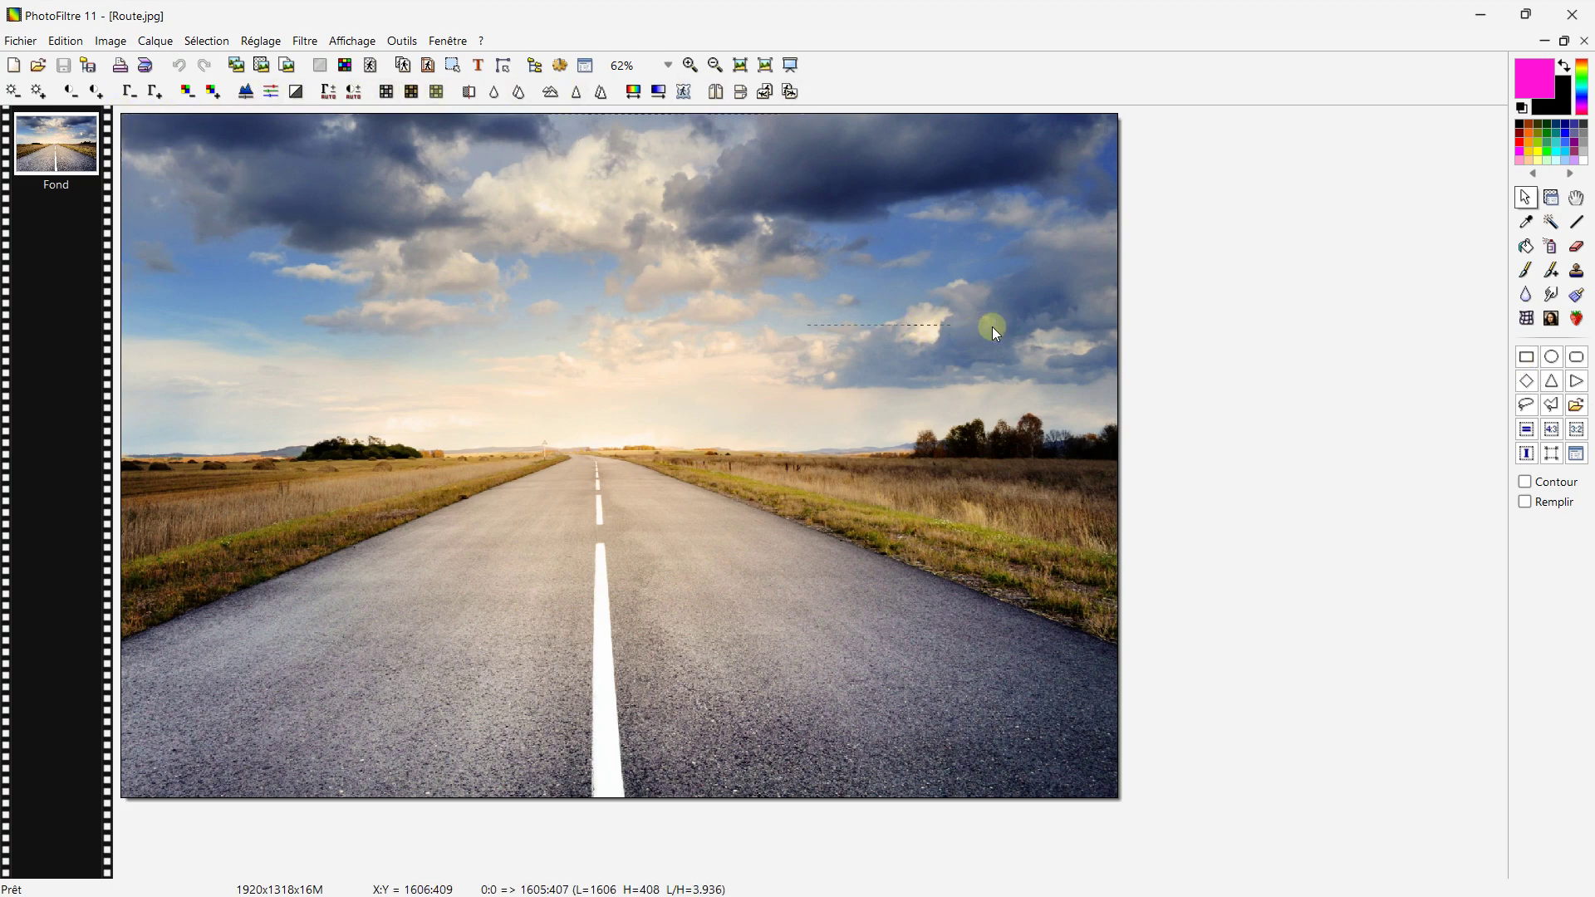
pyautogui.moveTo(1105, 341)
pyautogui.mouseDown()
pyautogui.moveTo(1133, 338)
pyautogui.moveTo(1111, 329)
pyautogui.mouseUp()
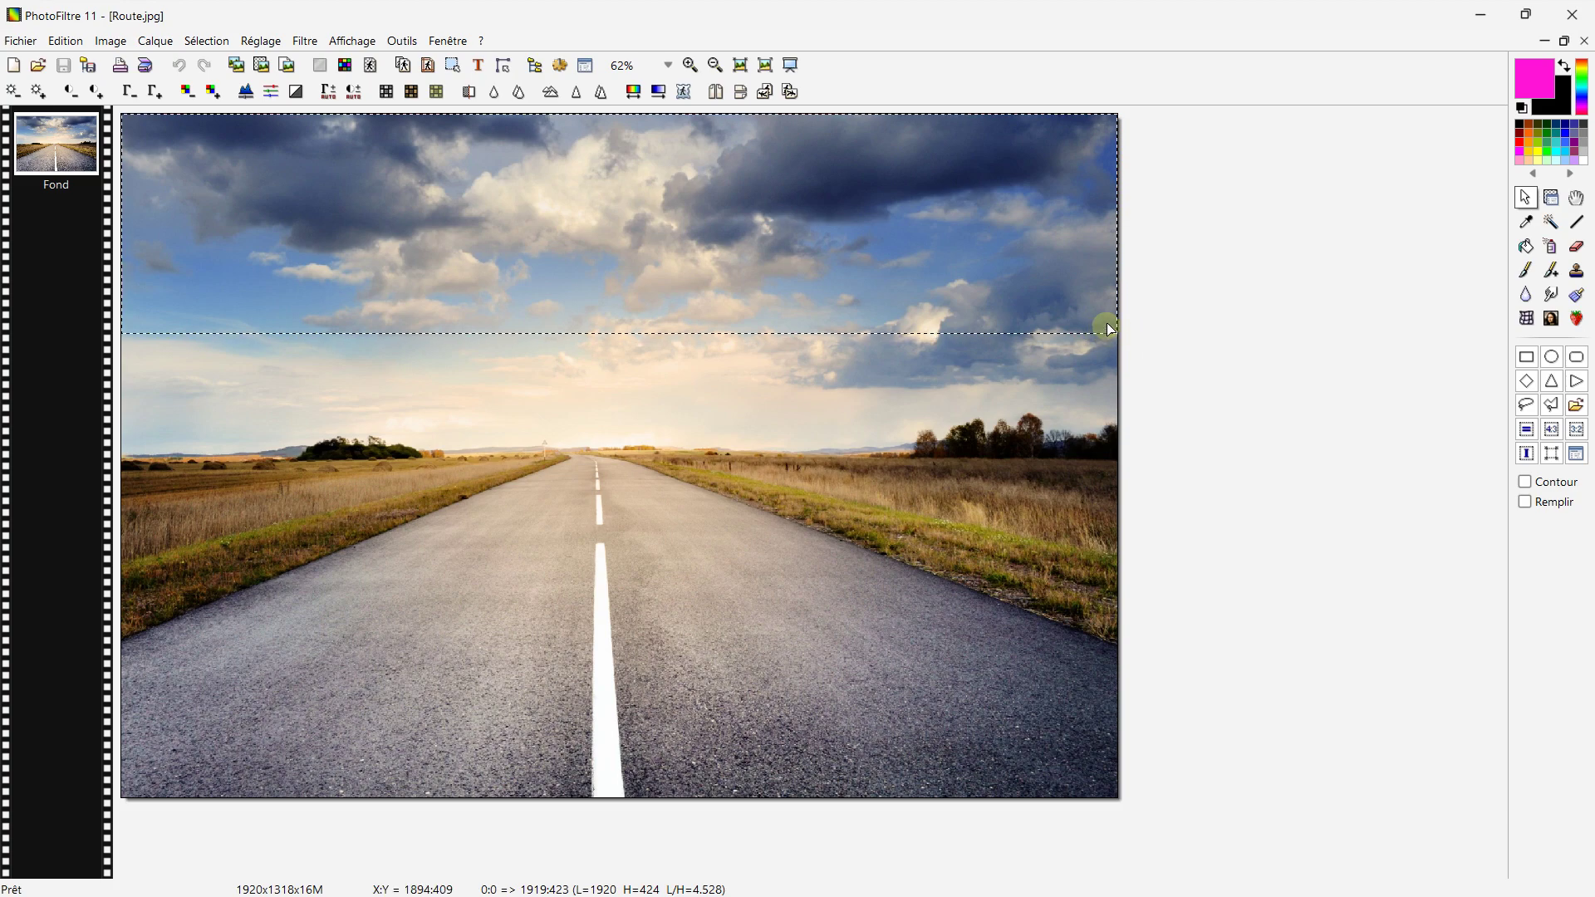
pyautogui.click(96, 91)
pyautogui.click(470, 236)
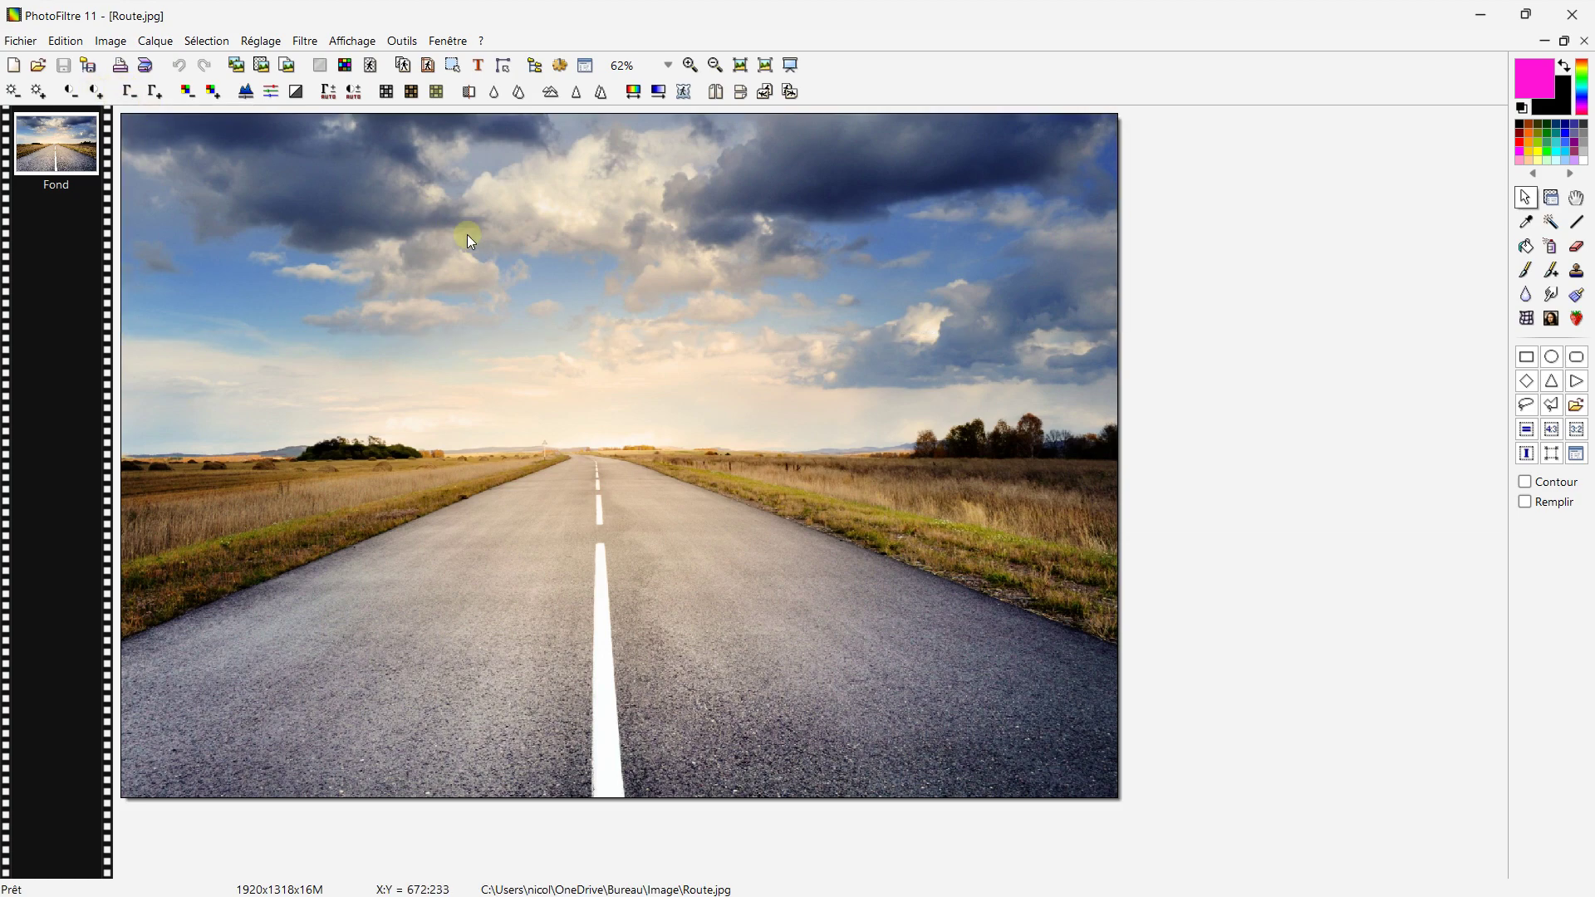
# - Increase the contrast of the entire Route.jpg image by six increments
pyautogui.click(101, 86)
pyautogui.click(101, 87)
pyautogui.click(101, 86)
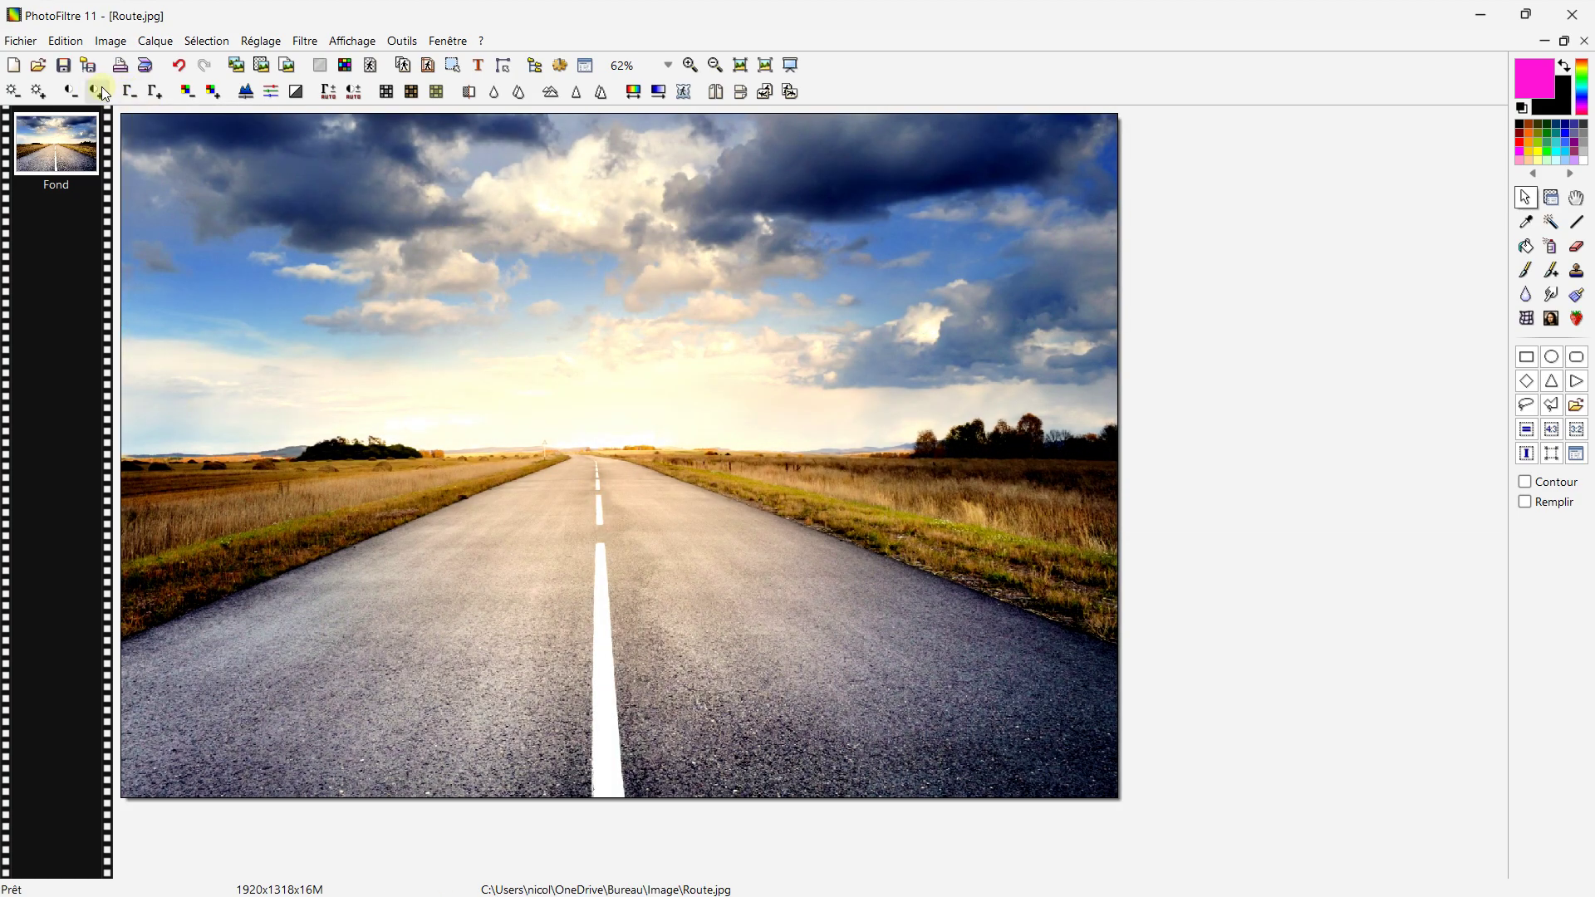
pyautogui.click(101, 86)
pyautogui.click(101, 87)
pyautogui.click(101, 86)
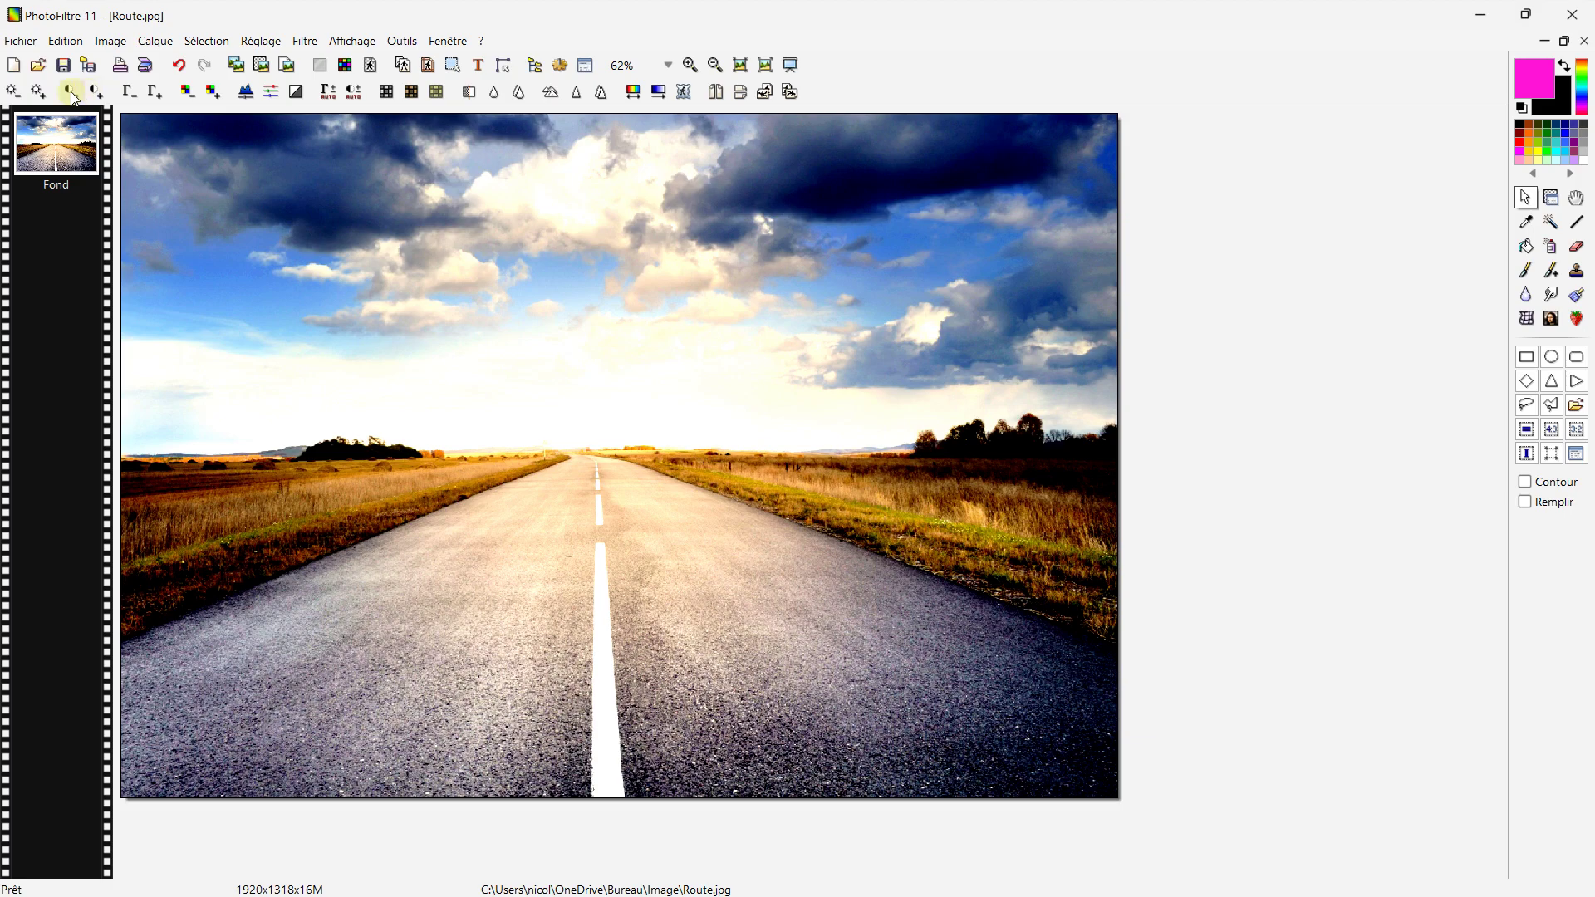
# - Raise the gamma of the entire Route.jpg image by five increments
pyautogui.click(156, 90)
pyautogui.click(156, 90)
pyautogui.click(156, 89)
pyautogui.click(156, 90)
pyautogui.click(156, 90)
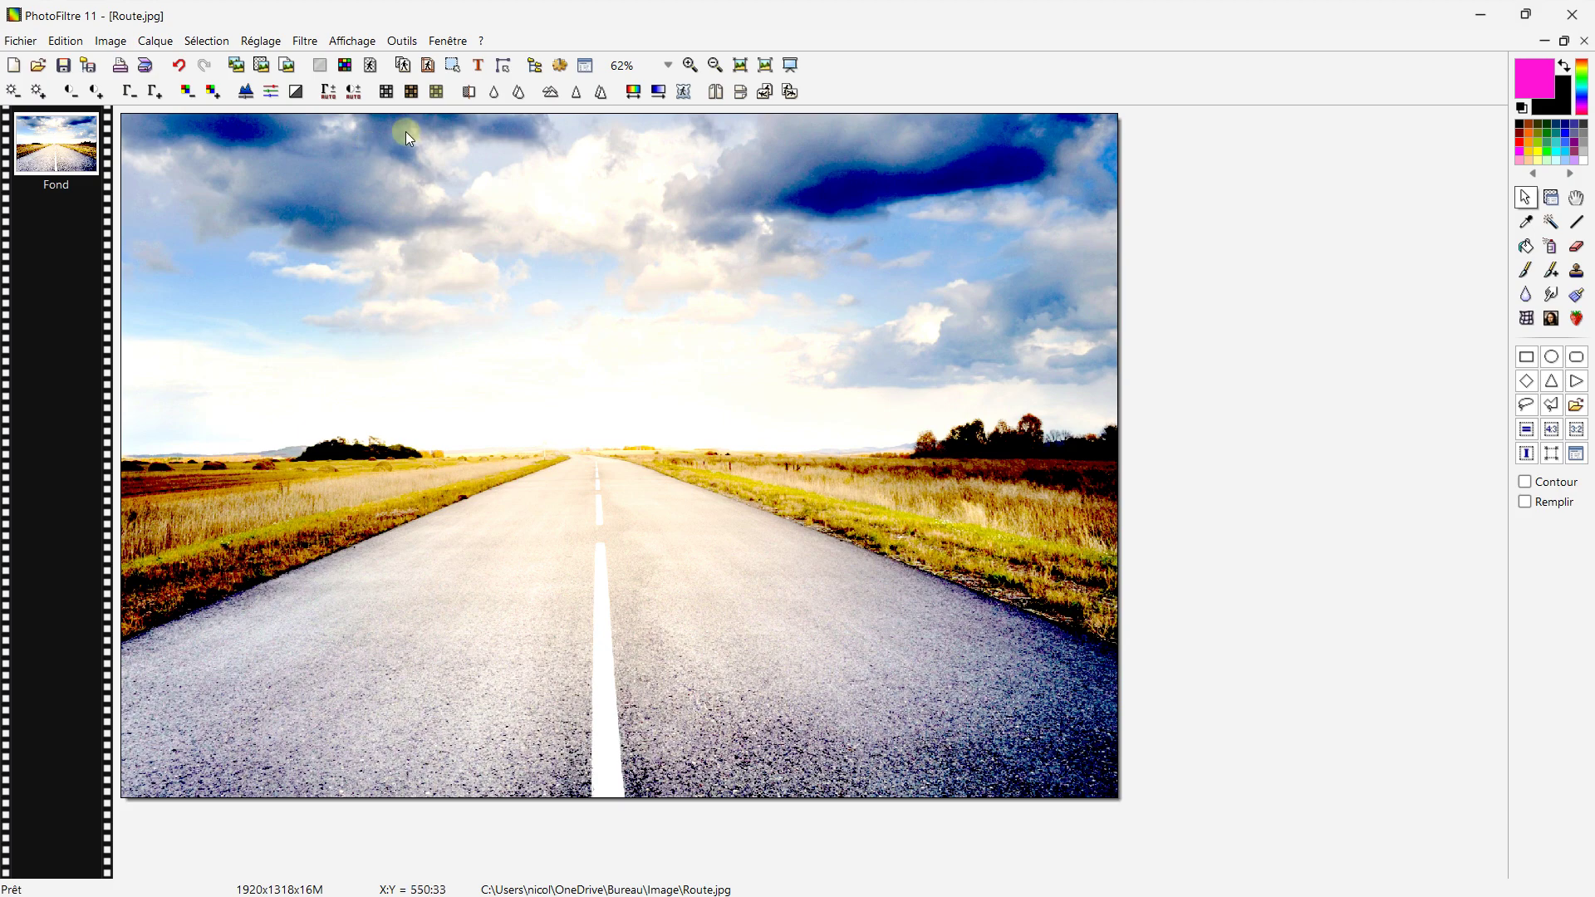
# - Undo all the gamma and contrast adjustments made to the entire Route.jpg image
pyautogui.click(175, 66)
pyautogui.click(176, 66)
pyautogui.click(175, 66)
pyautogui.click(175, 66)
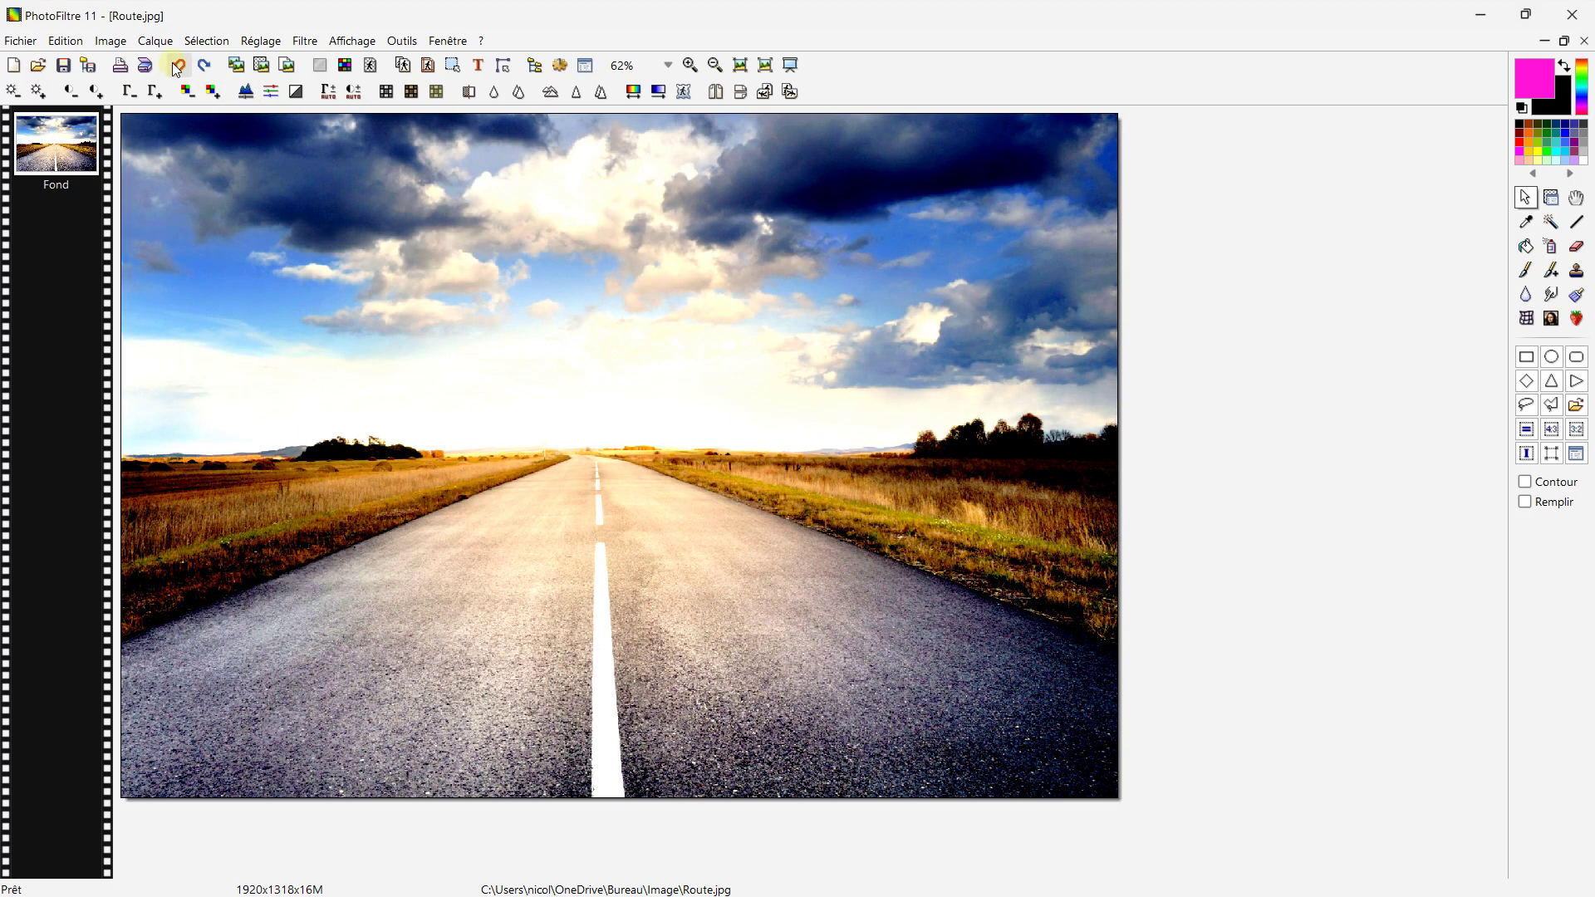
pyautogui.click(176, 66)
pyautogui.click(175, 66)
pyautogui.click(172, 64)
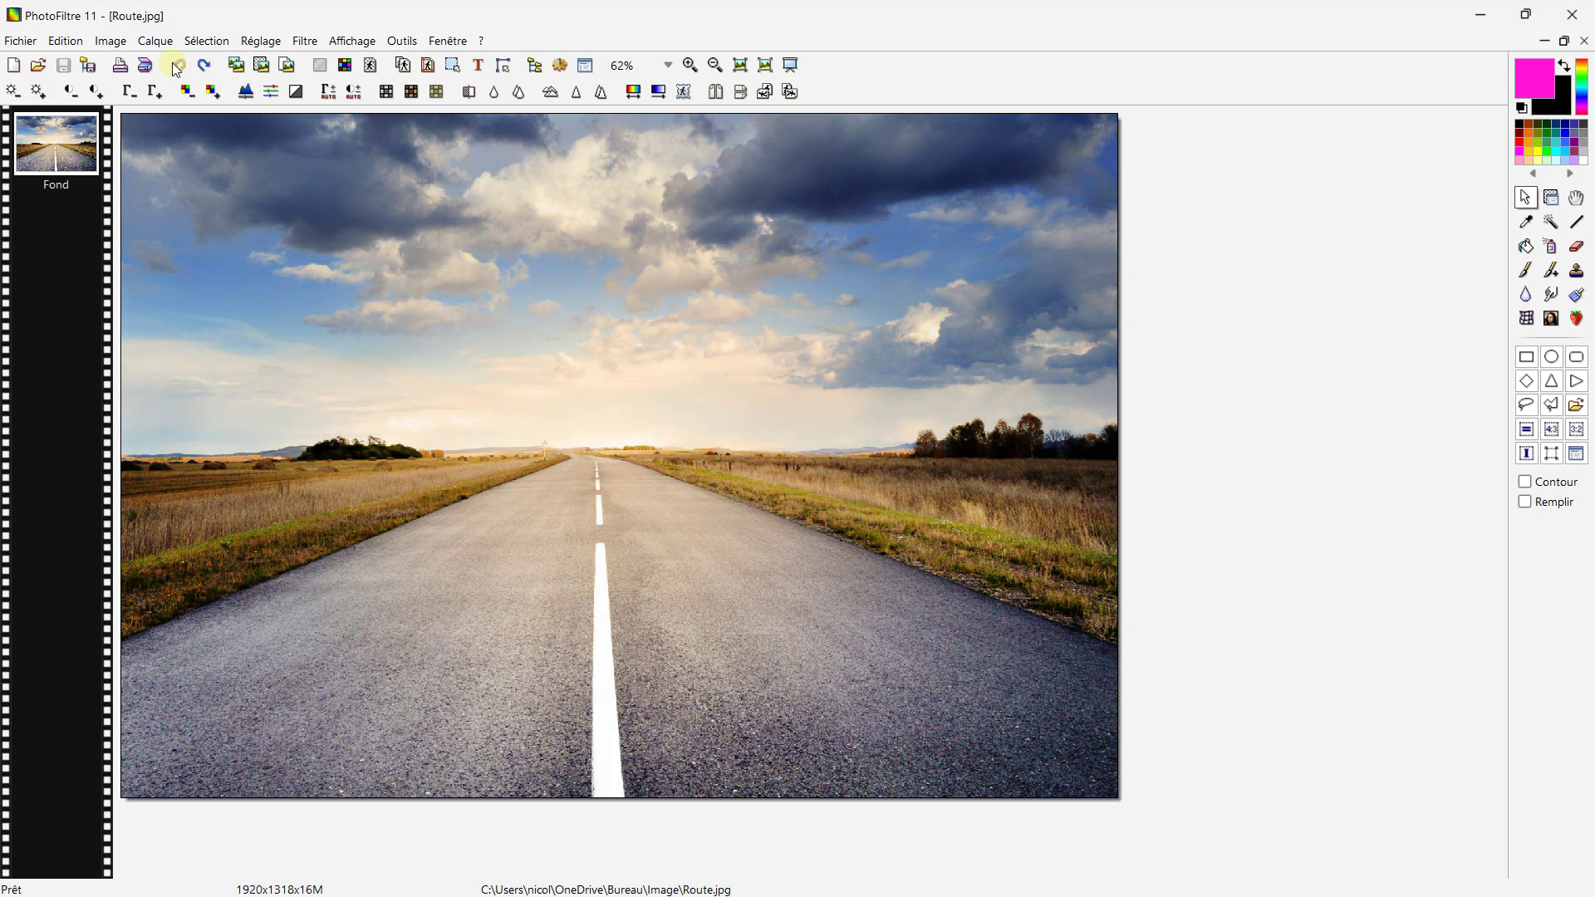
# - Select a full-width rectangle over the upper sky of Route.jpg, about 474 px high
pyautogui.click(221, 261)
pyautogui.moveTo(116, 108); pyautogui.dragTo(1079, 361)
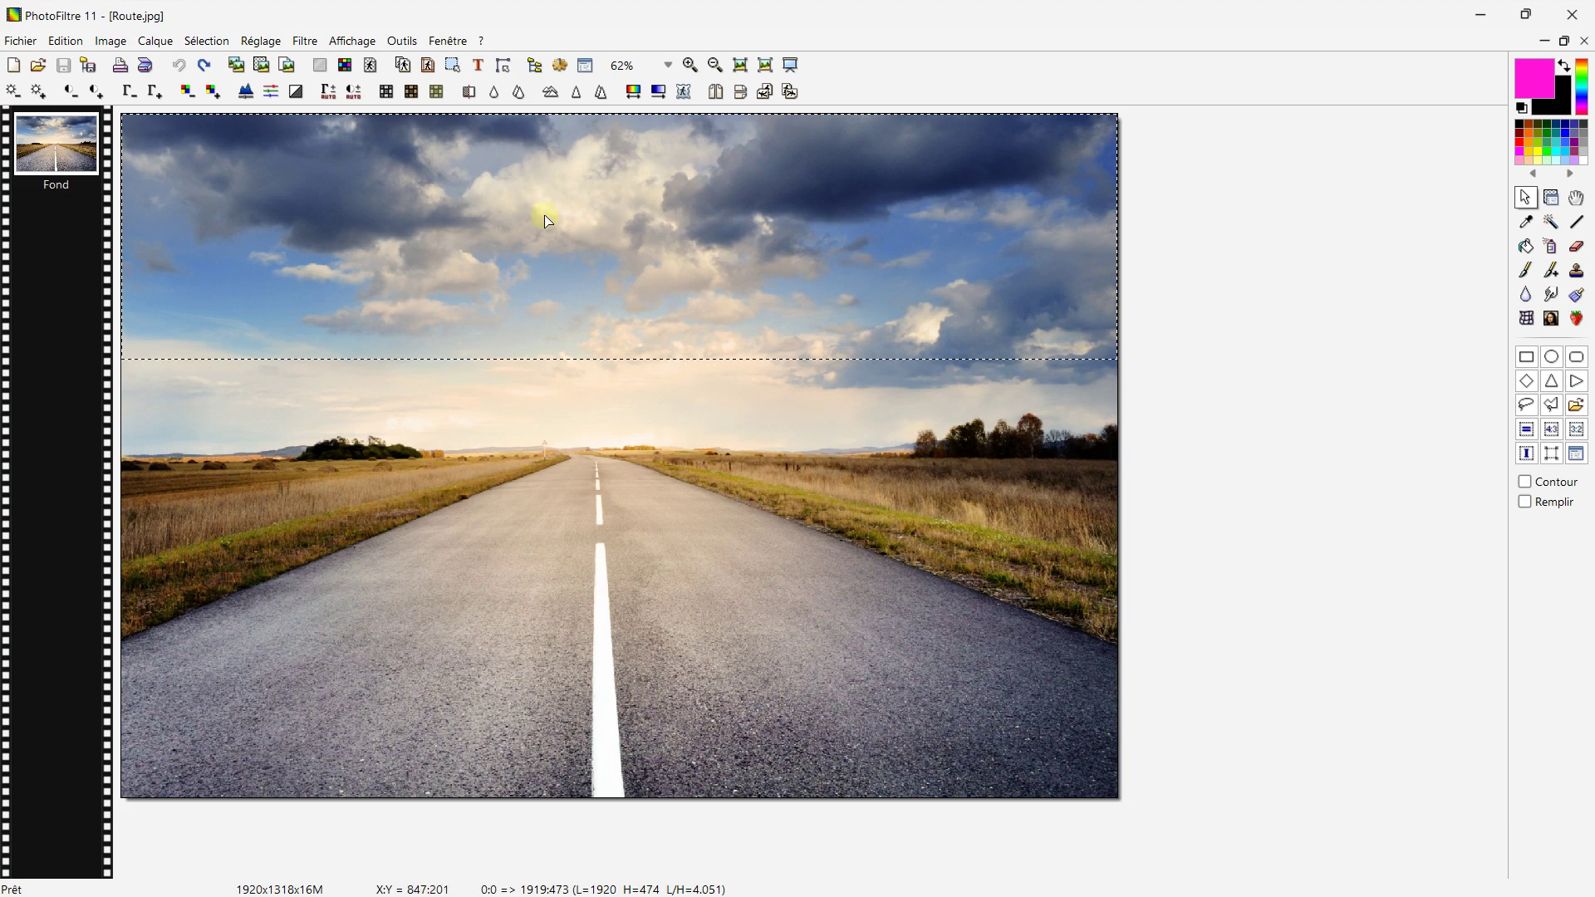
# - Raise the gamma and the contrast of only the selected sky band by several increments
pyautogui.click(157, 91)
pyautogui.click(161, 88)
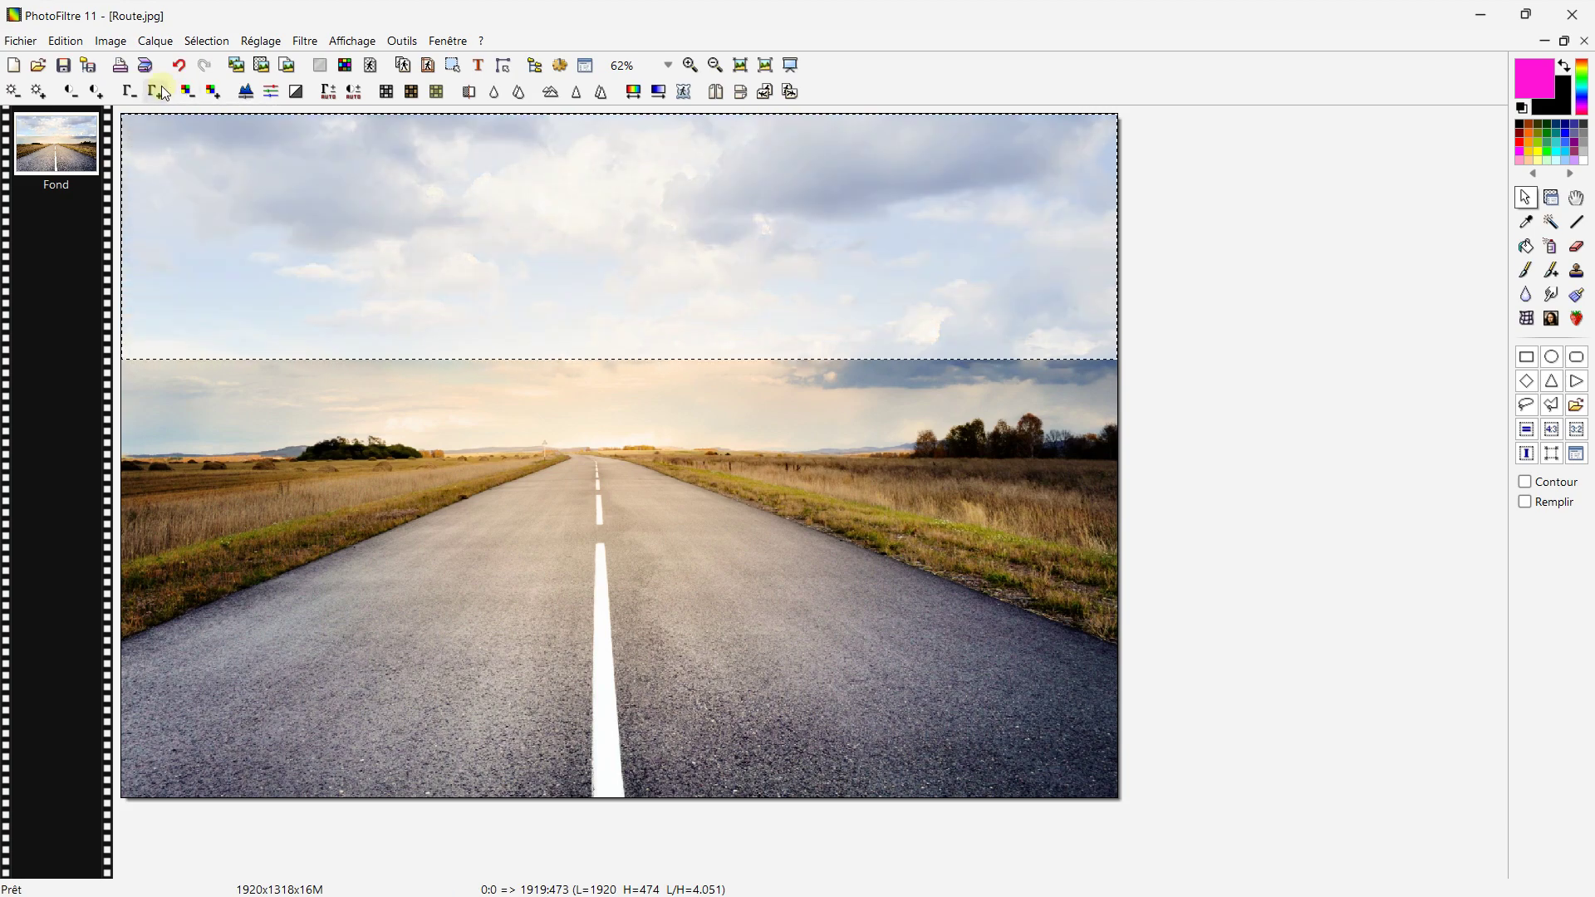
pyautogui.click(97, 91)
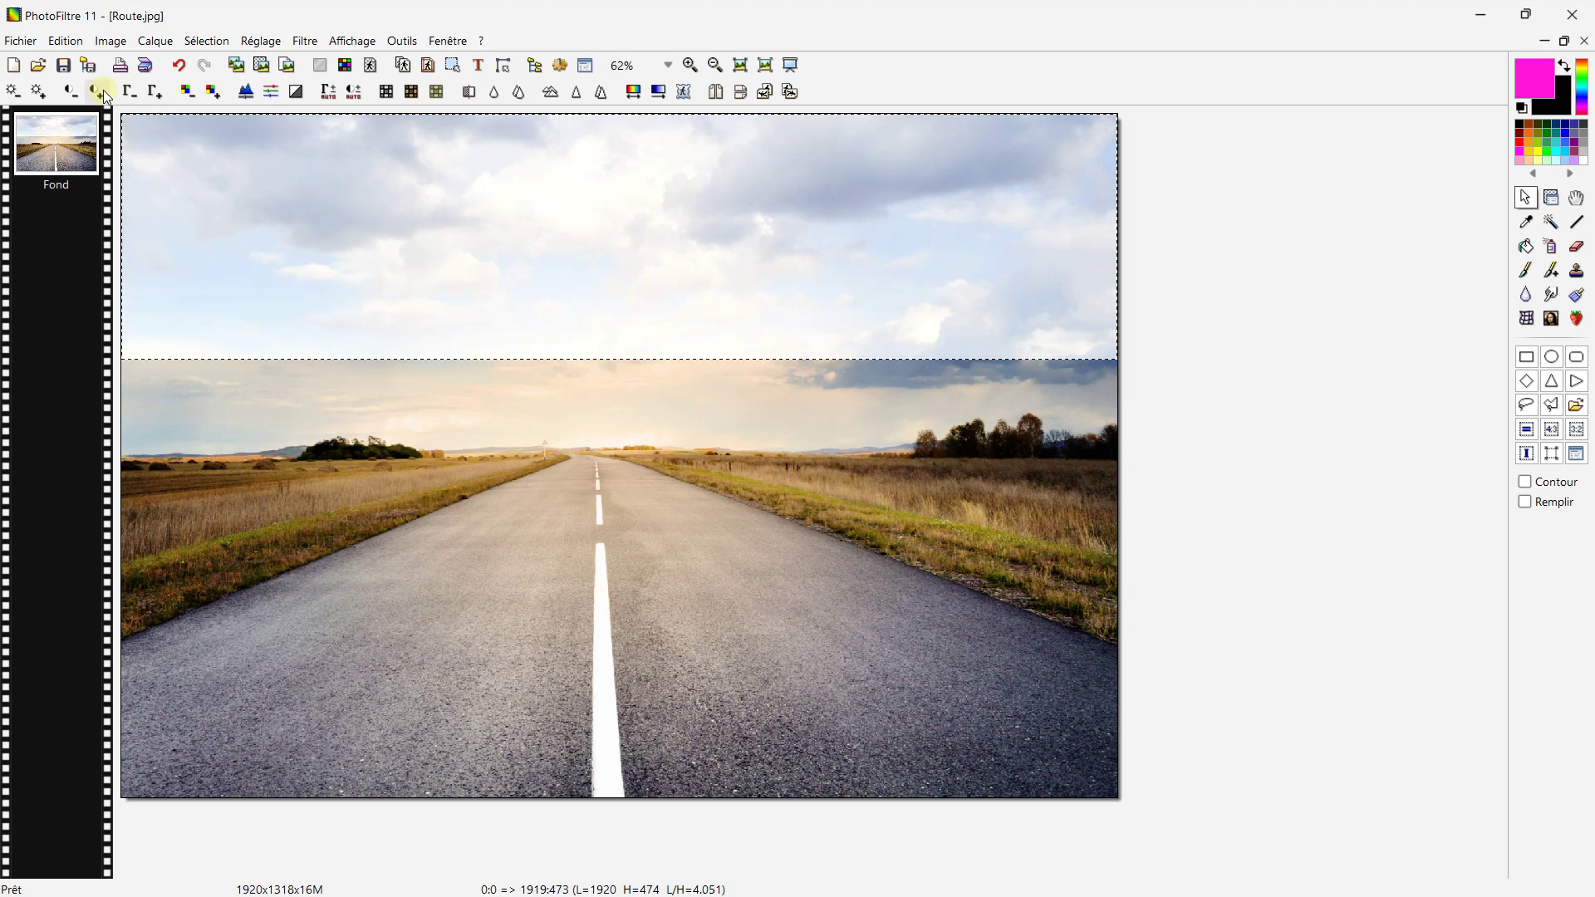
pyautogui.click(98, 91)
pyautogui.click(97, 90)
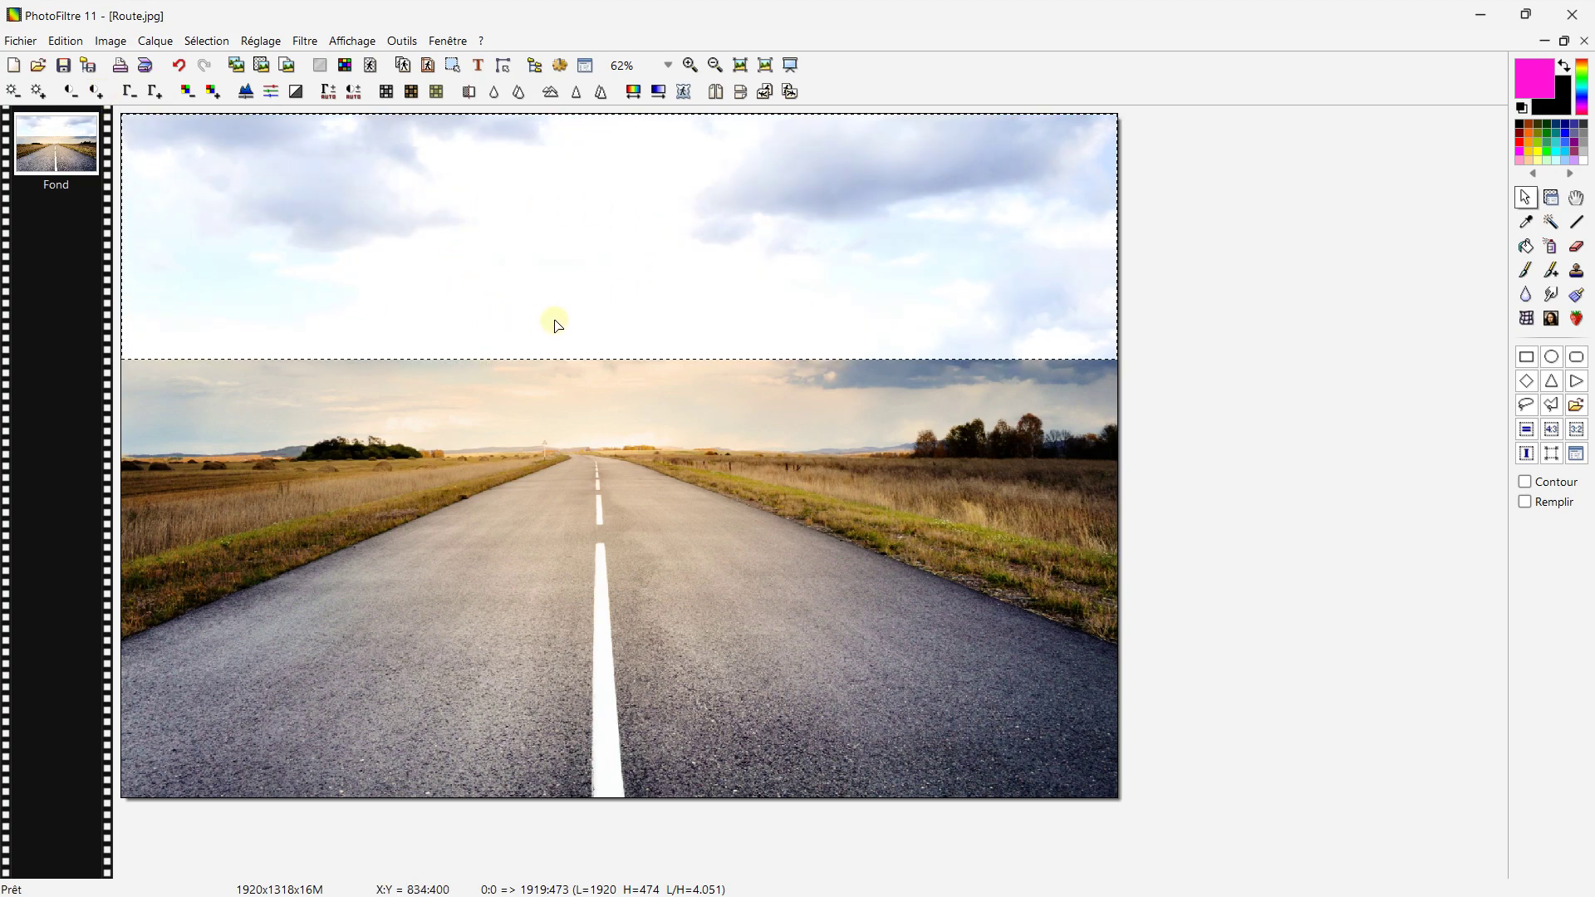
# - Undo every gamma and contrast change applied to the selected sky band
pyautogui.click(178, 66)
pyautogui.click(179, 66)
pyautogui.click(179, 66)
pyautogui.click(179, 67)
pyautogui.click(179, 66)
pyautogui.click(179, 67)
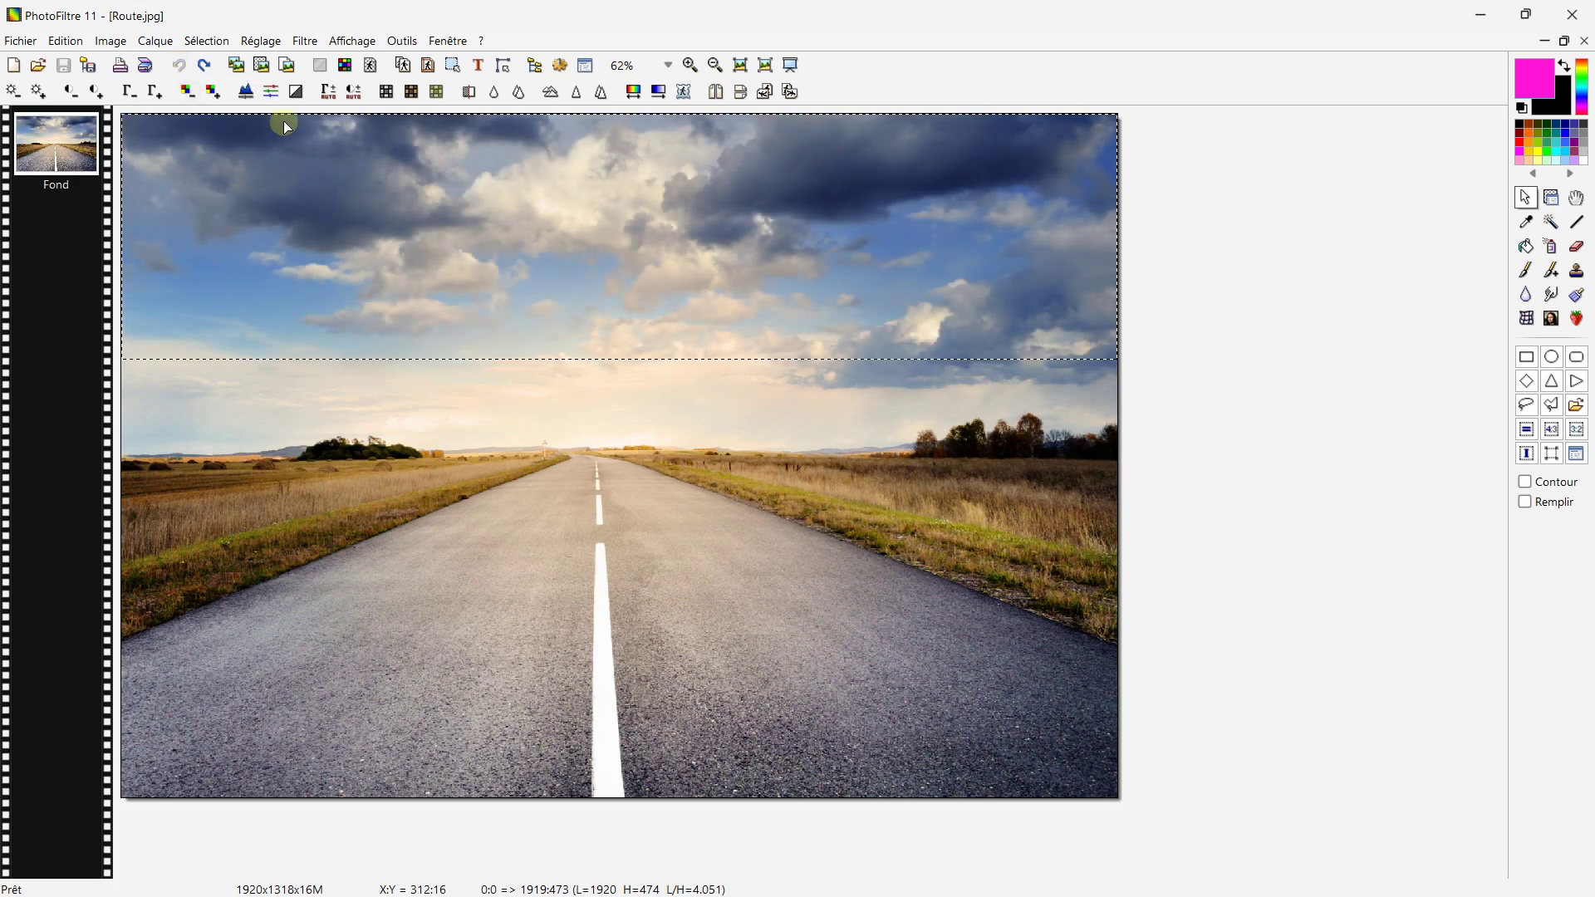
# - Copy the selected sky band and paste it as a layer on the blank Sans titre 1 image, shifted towards its upper part
pyautogui.click(234, 66)
pyautogui.click(1564, 41)
pyautogui.click(93, 196)
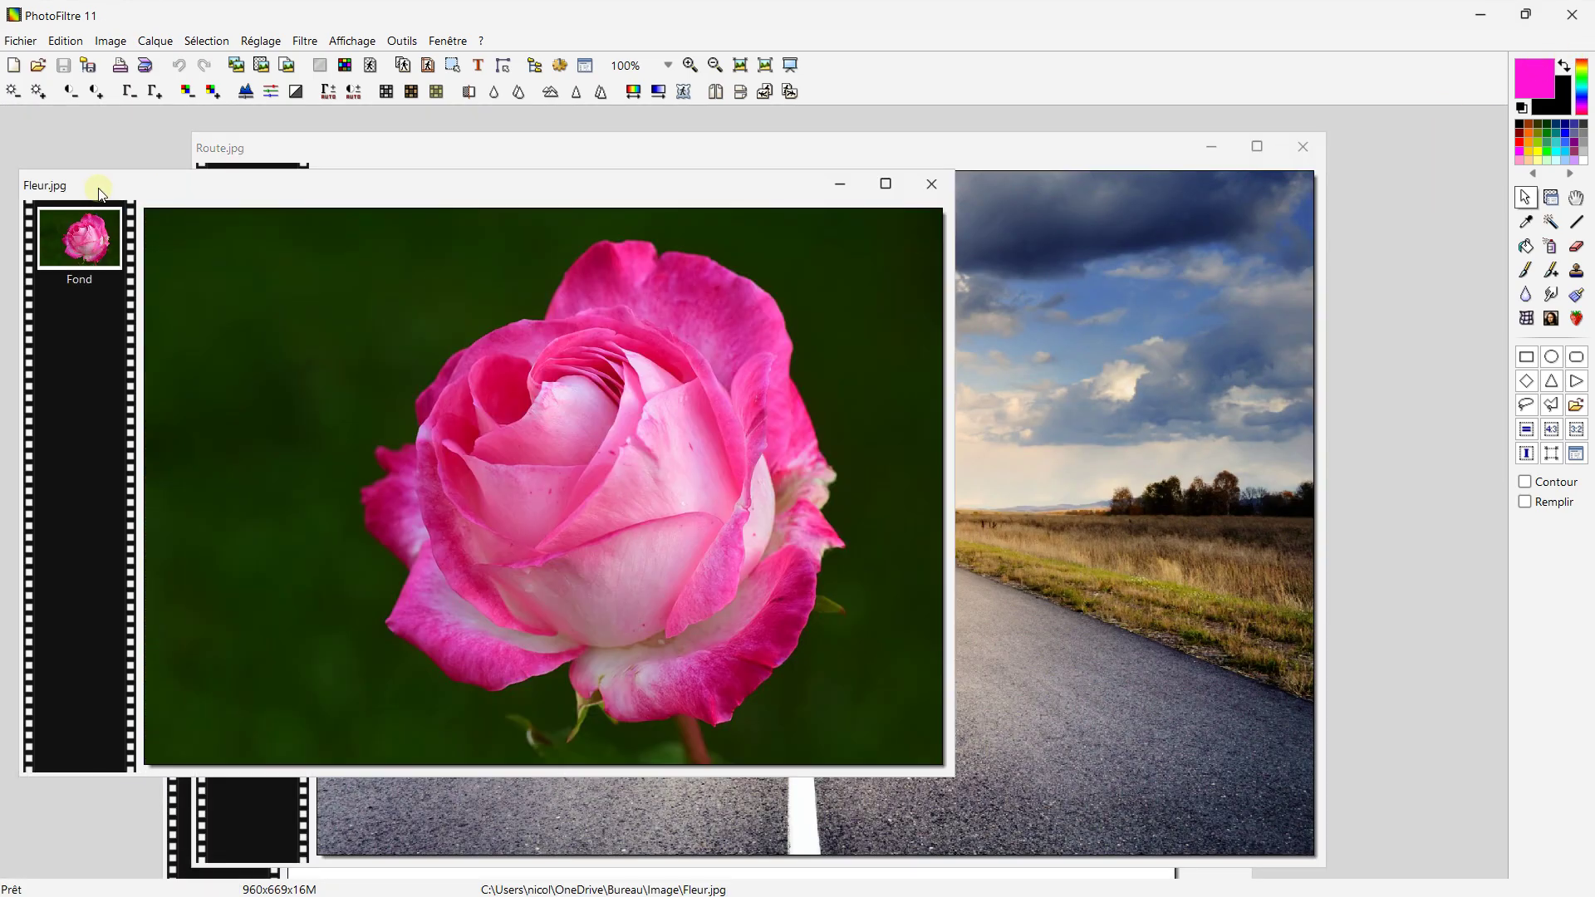
pyautogui.moveTo(1122, 153); pyautogui.dragTo(1093, 300)
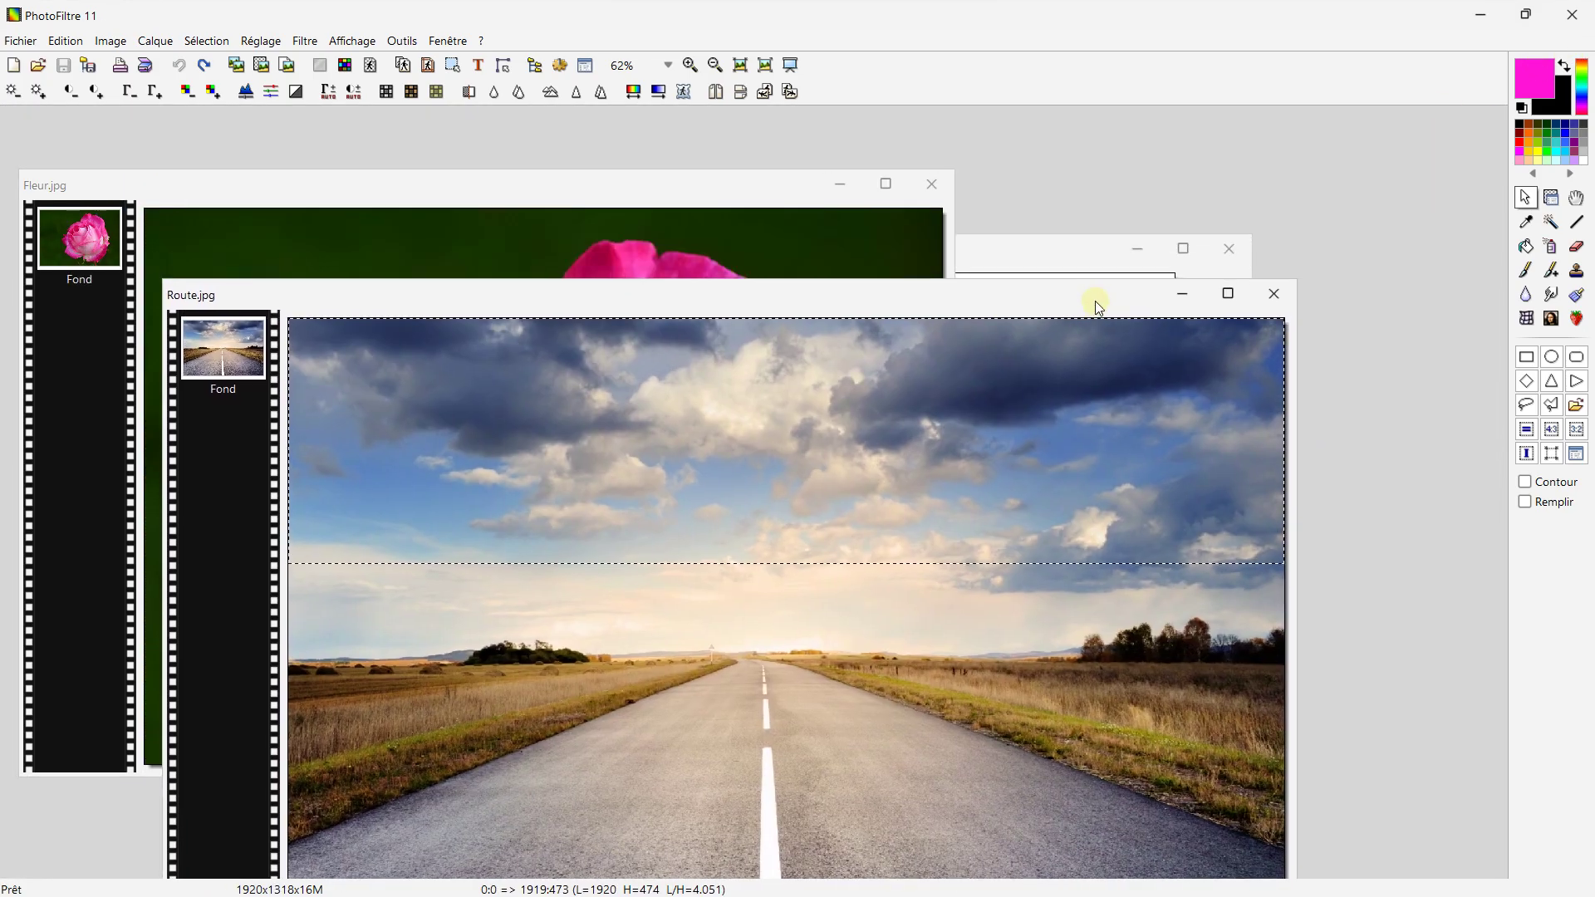
pyautogui.click(1093, 254)
pyautogui.click(1192, 252)
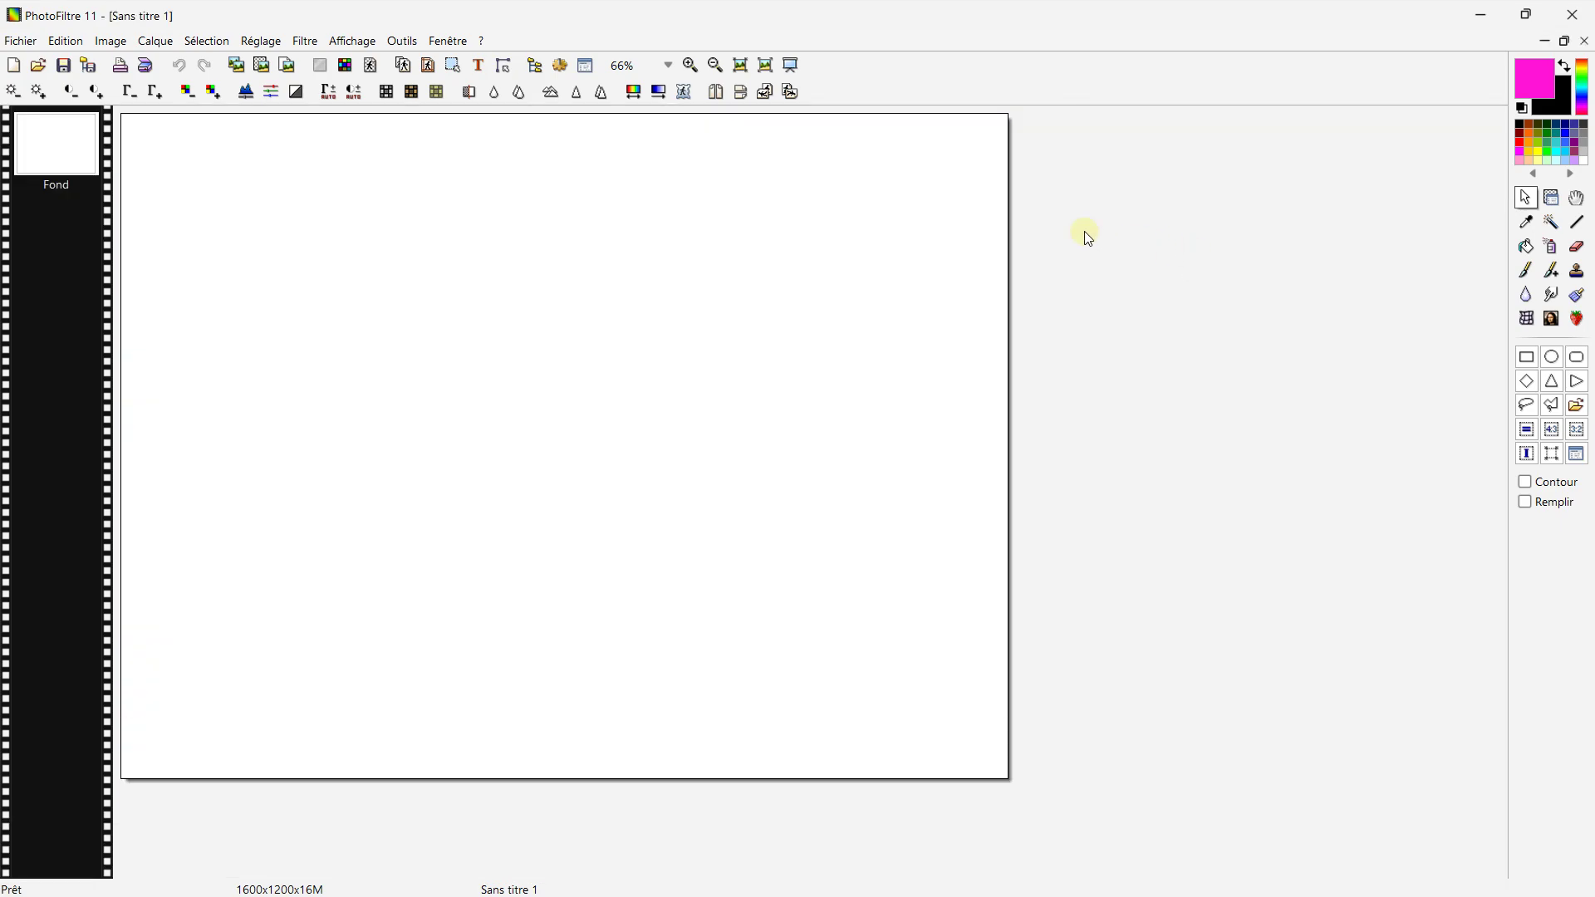
pyautogui.click(274, 74)
pyautogui.moveTo(571, 462); pyautogui.dragTo(542, 357)
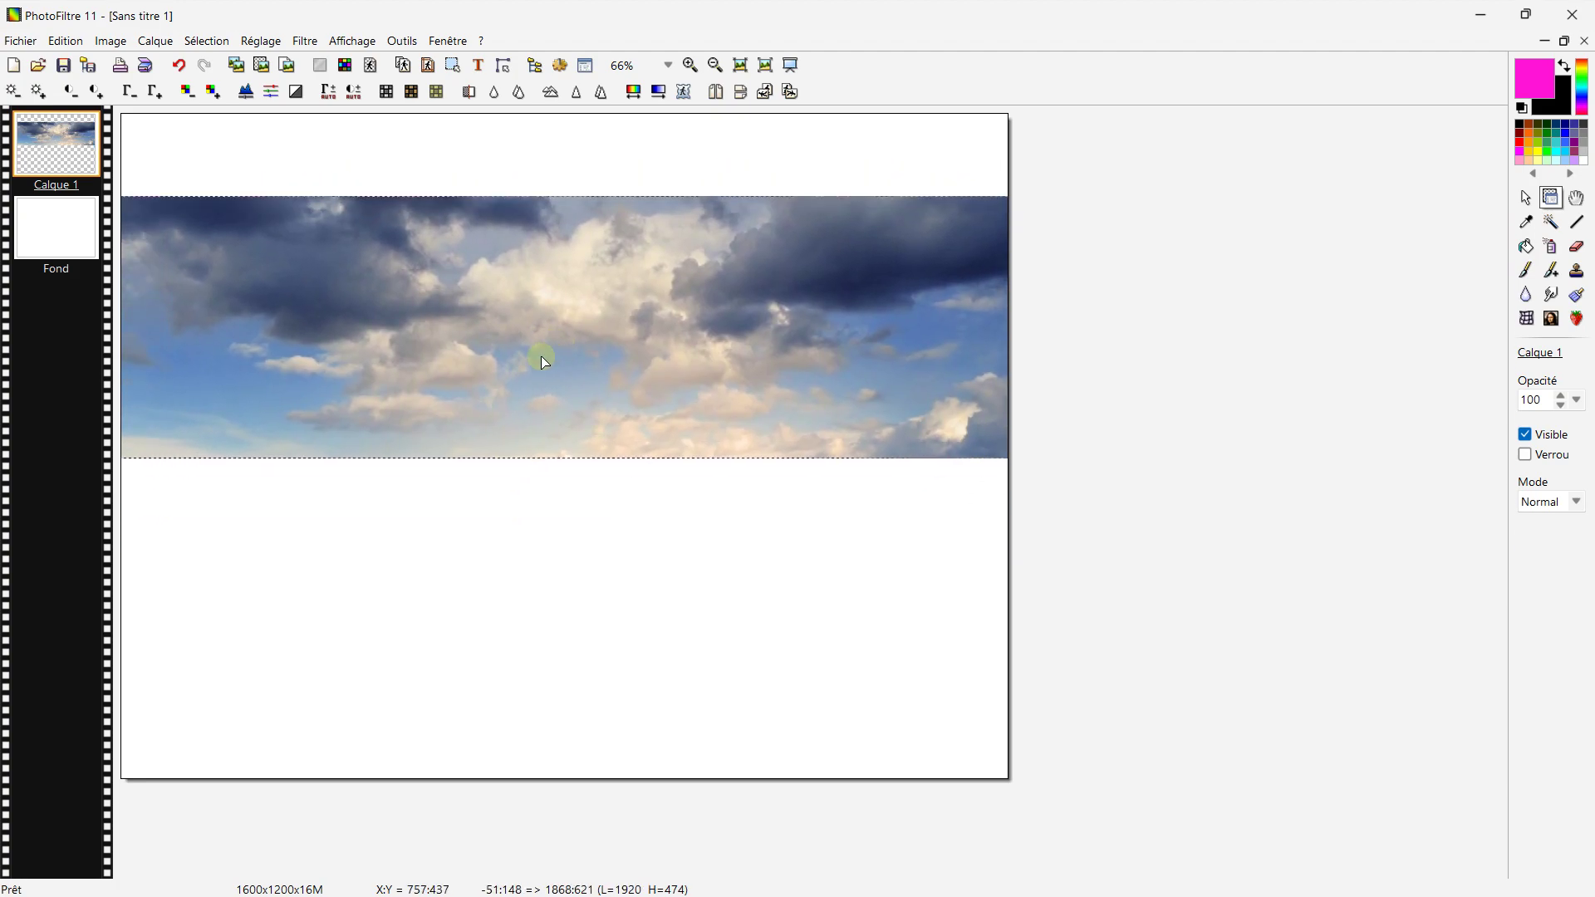
# - Resize the pasted sky layer to about 1646 × 407 px and place it along the canvas's upper edge
pyautogui.rightClick(596, 292)
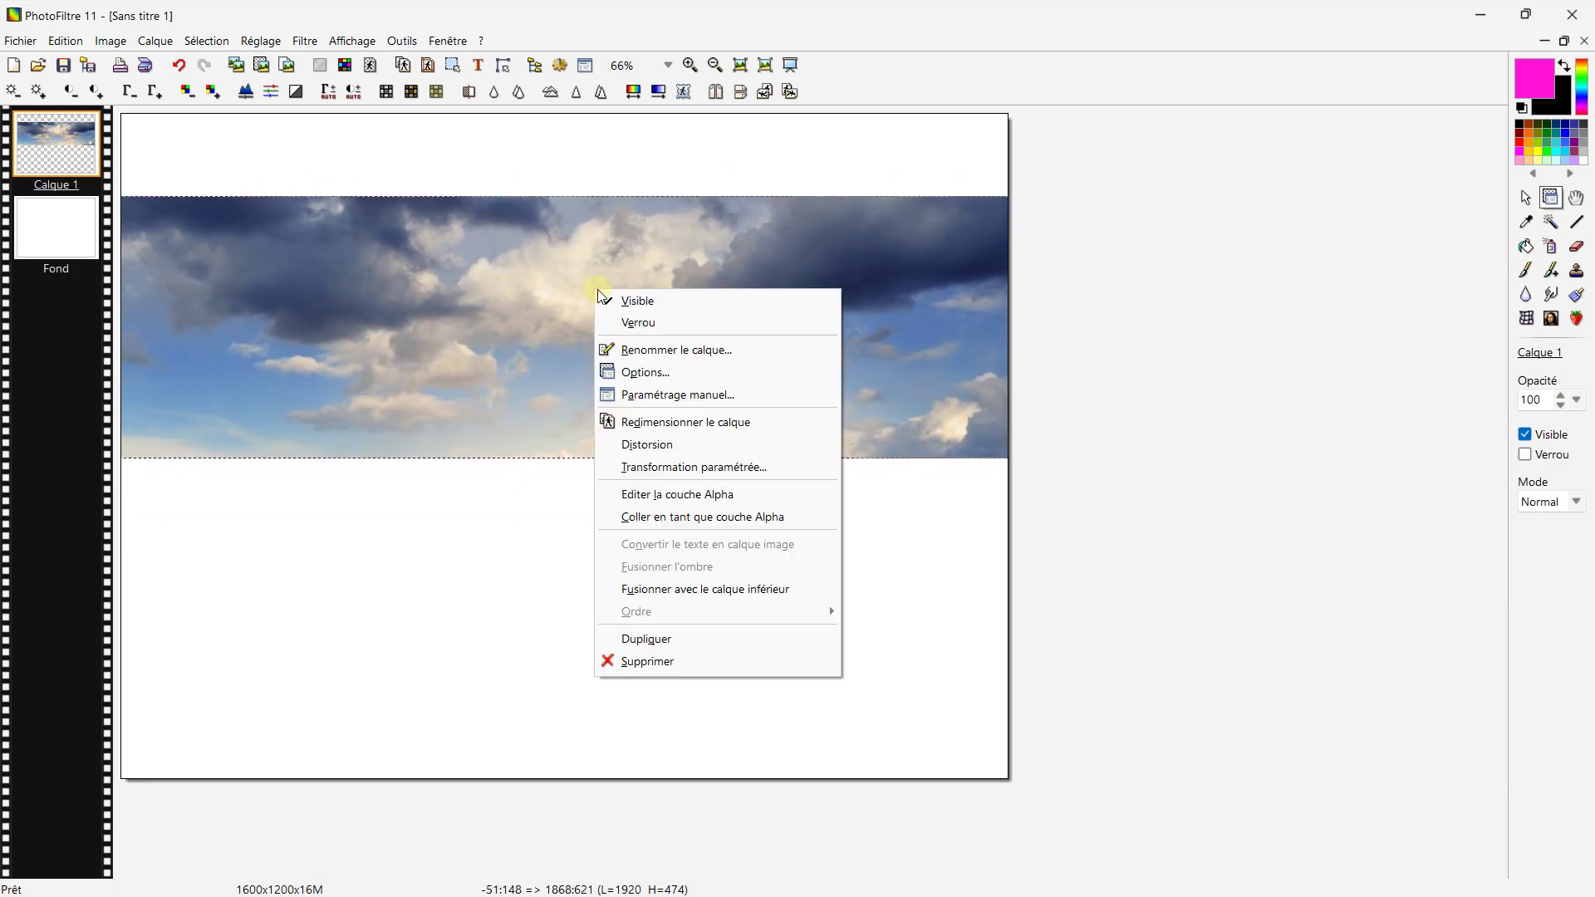
pyautogui.click(647, 427)
pyautogui.moveTo(626, 459); pyautogui.dragTo(616, 297)
pyautogui.moveTo(503, 303); pyautogui.dragTo(819, 442)
pyautogui.moveTo(529, 309); pyautogui.dragTo(564, 159)
pyautogui.moveTo(834, 284); pyautogui.dragTo(1015, 399)
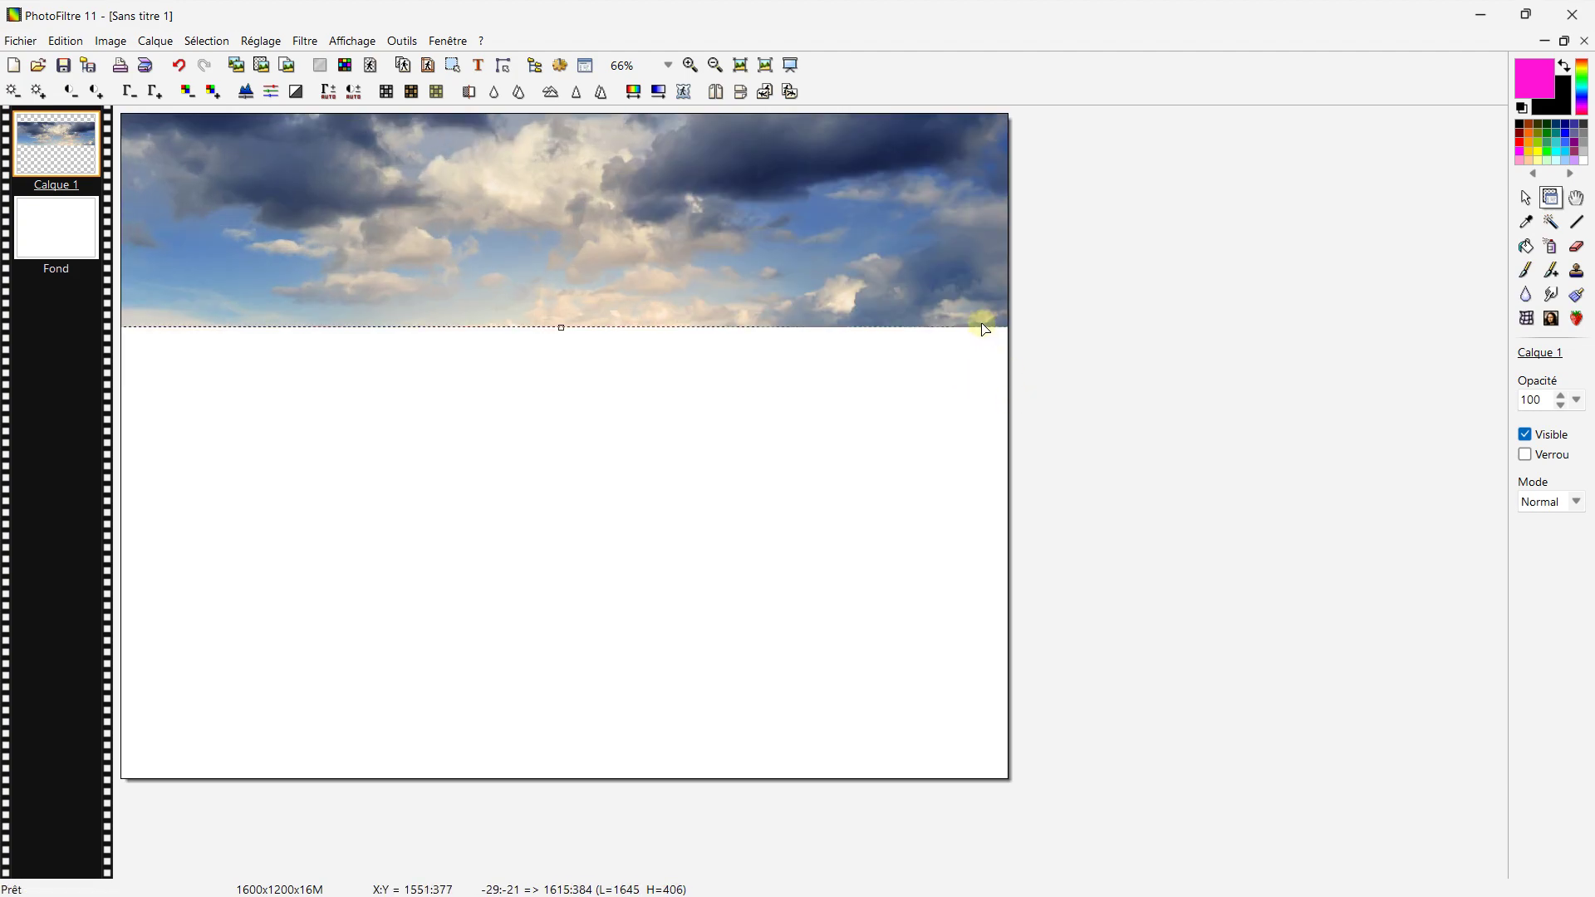
pyautogui.moveTo(984, 330); pyautogui.dragTo(985, 332)
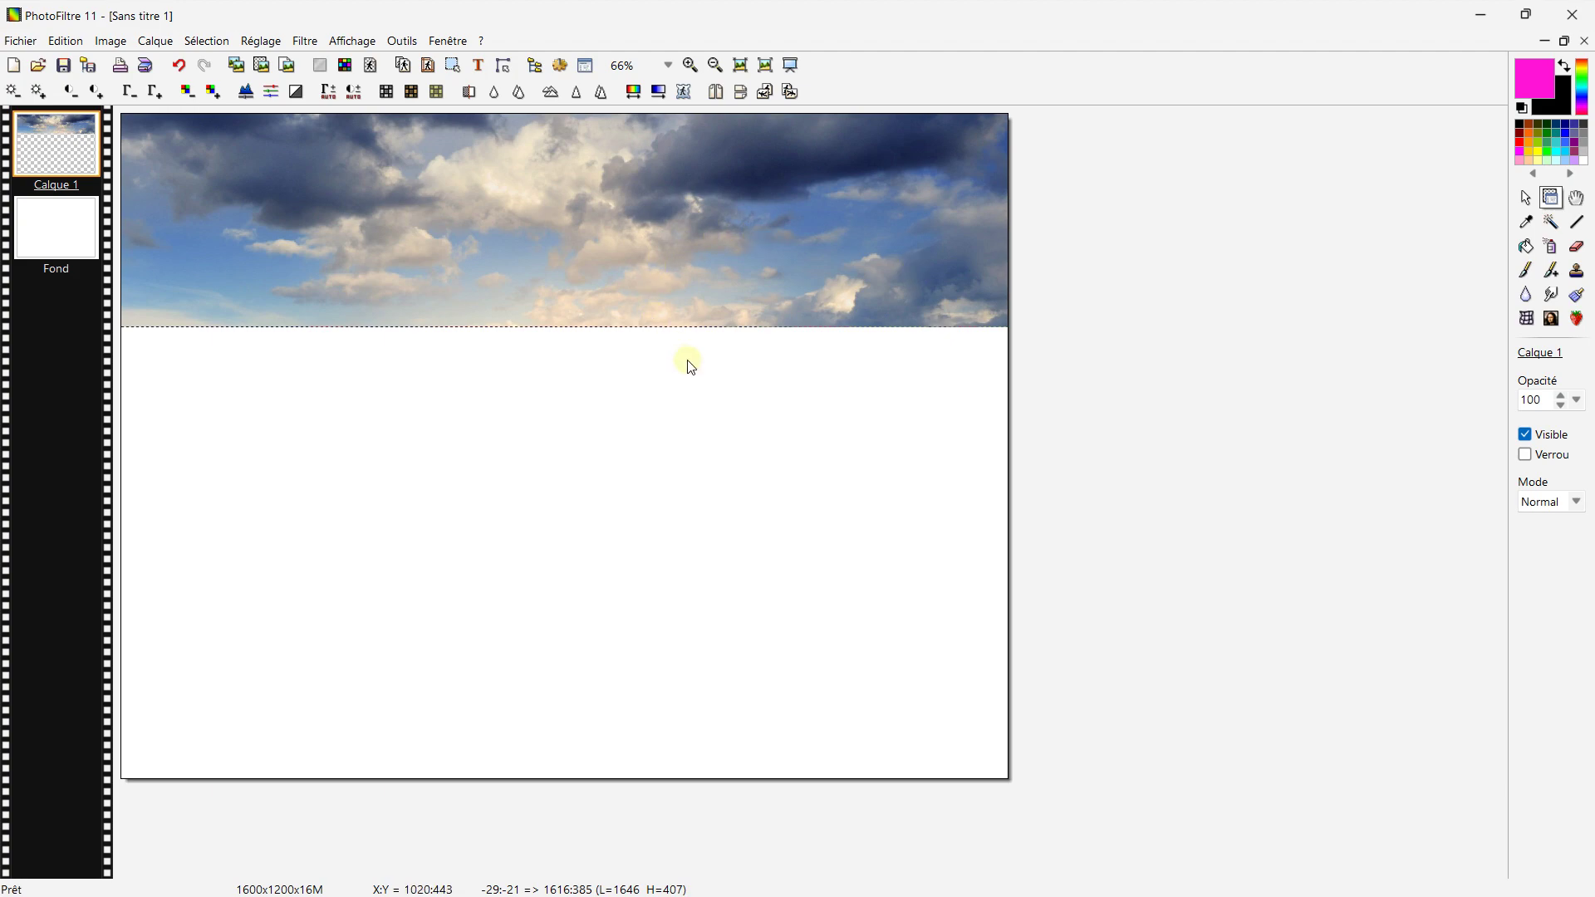
pyautogui.moveTo(618, 246)
pyautogui.mouseDown()
pyautogui.moveTo(570, 316)
pyautogui.moveTo(631, 235)
pyautogui.moveTo(622, 246)
pyautogui.mouseUp()
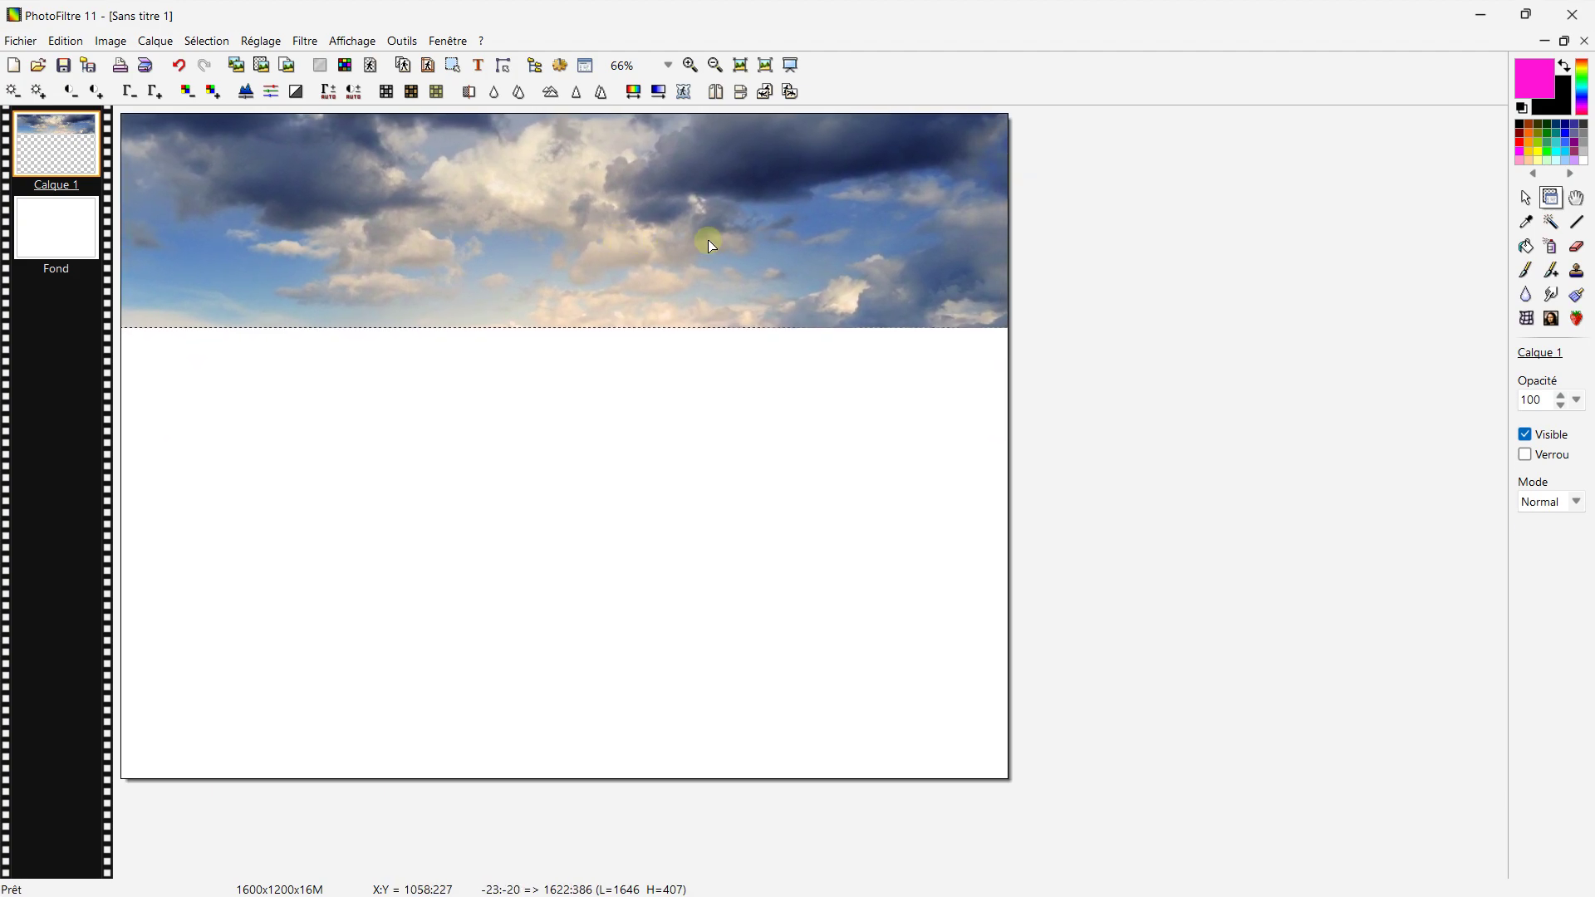
# - Undo the layer's moves, resizing and pasting until the Sans titre 1 canvas is blank
pyautogui.click(177, 67)
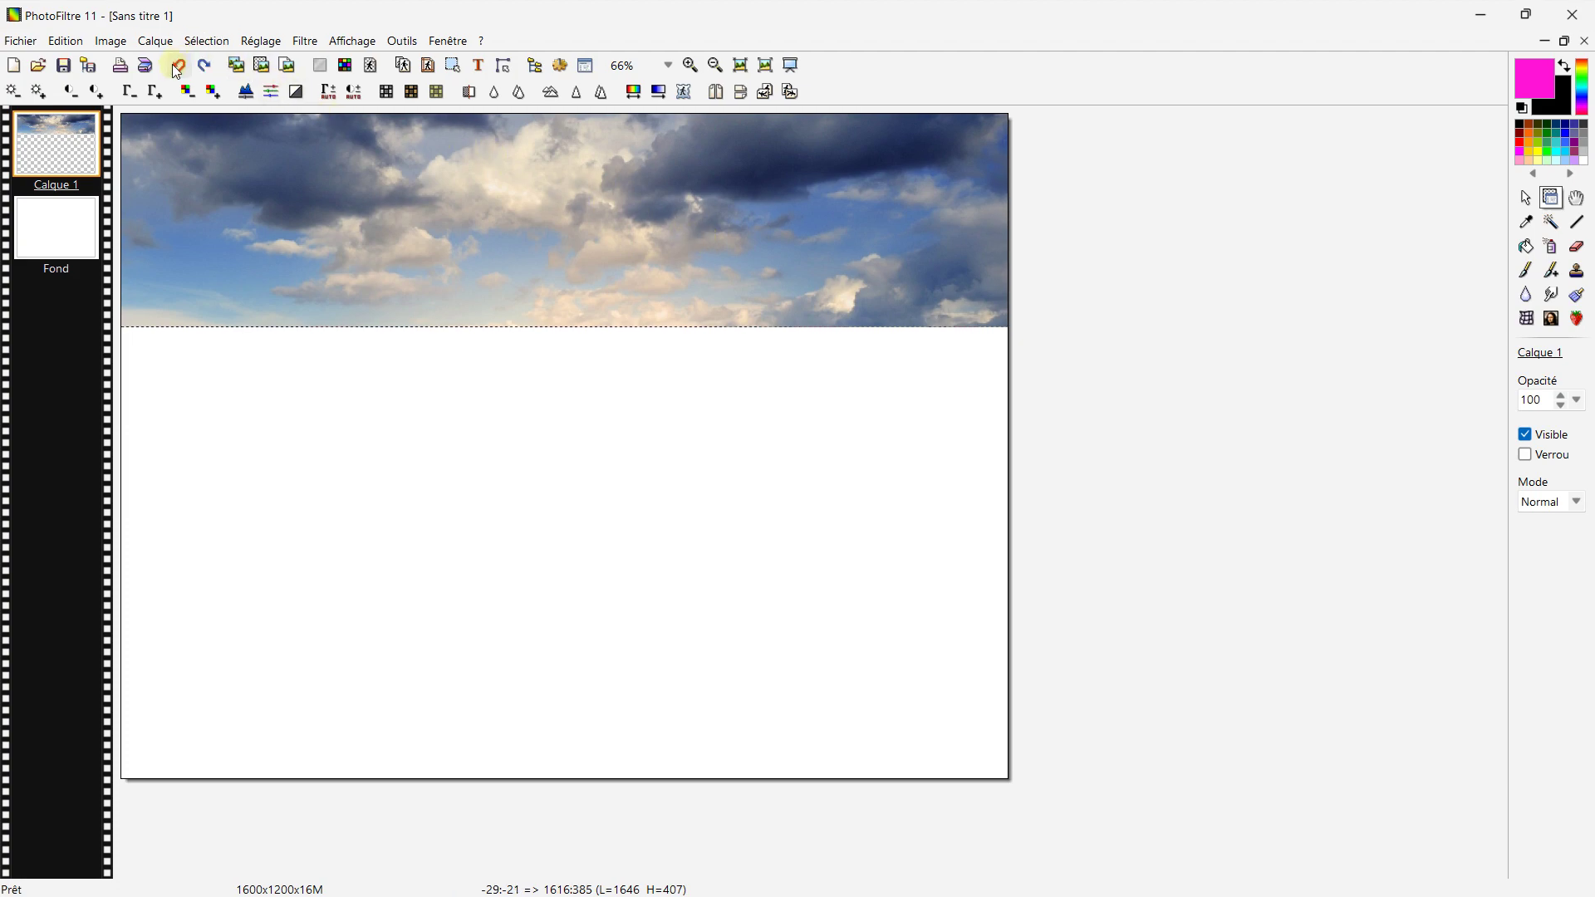
pyautogui.click(177, 67)
pyautogui.click(177, 68)
pyautogui.click(177, 67)
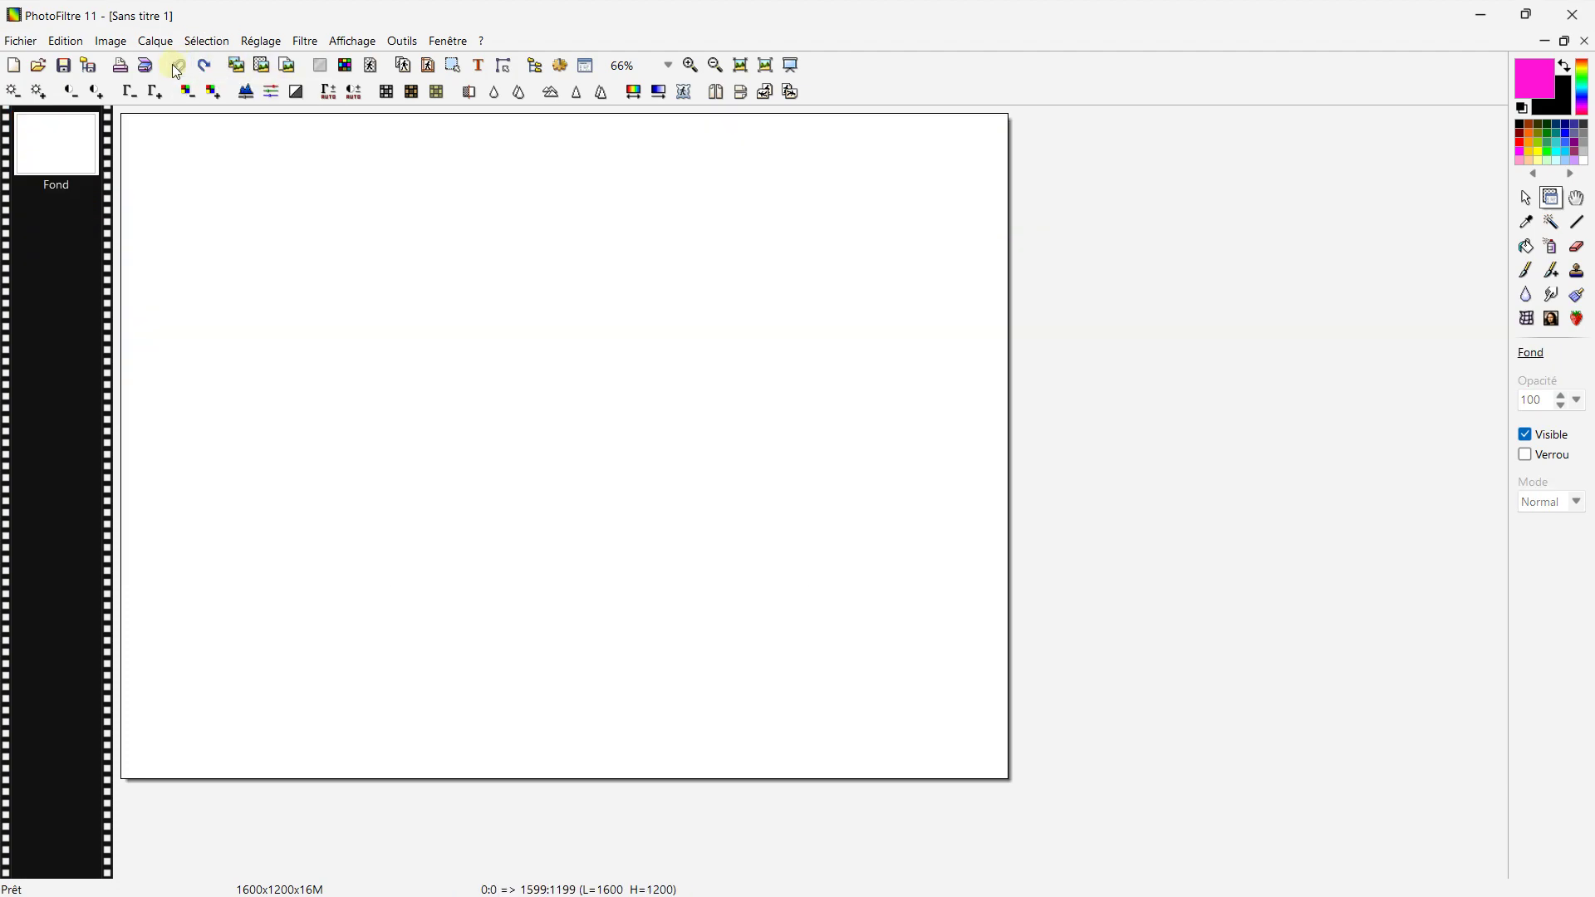
# - Switch to Fleur.jpg in a maximised window and select its green background with the magic wand at tolerance 40
pyautogui.click(1566, 41)
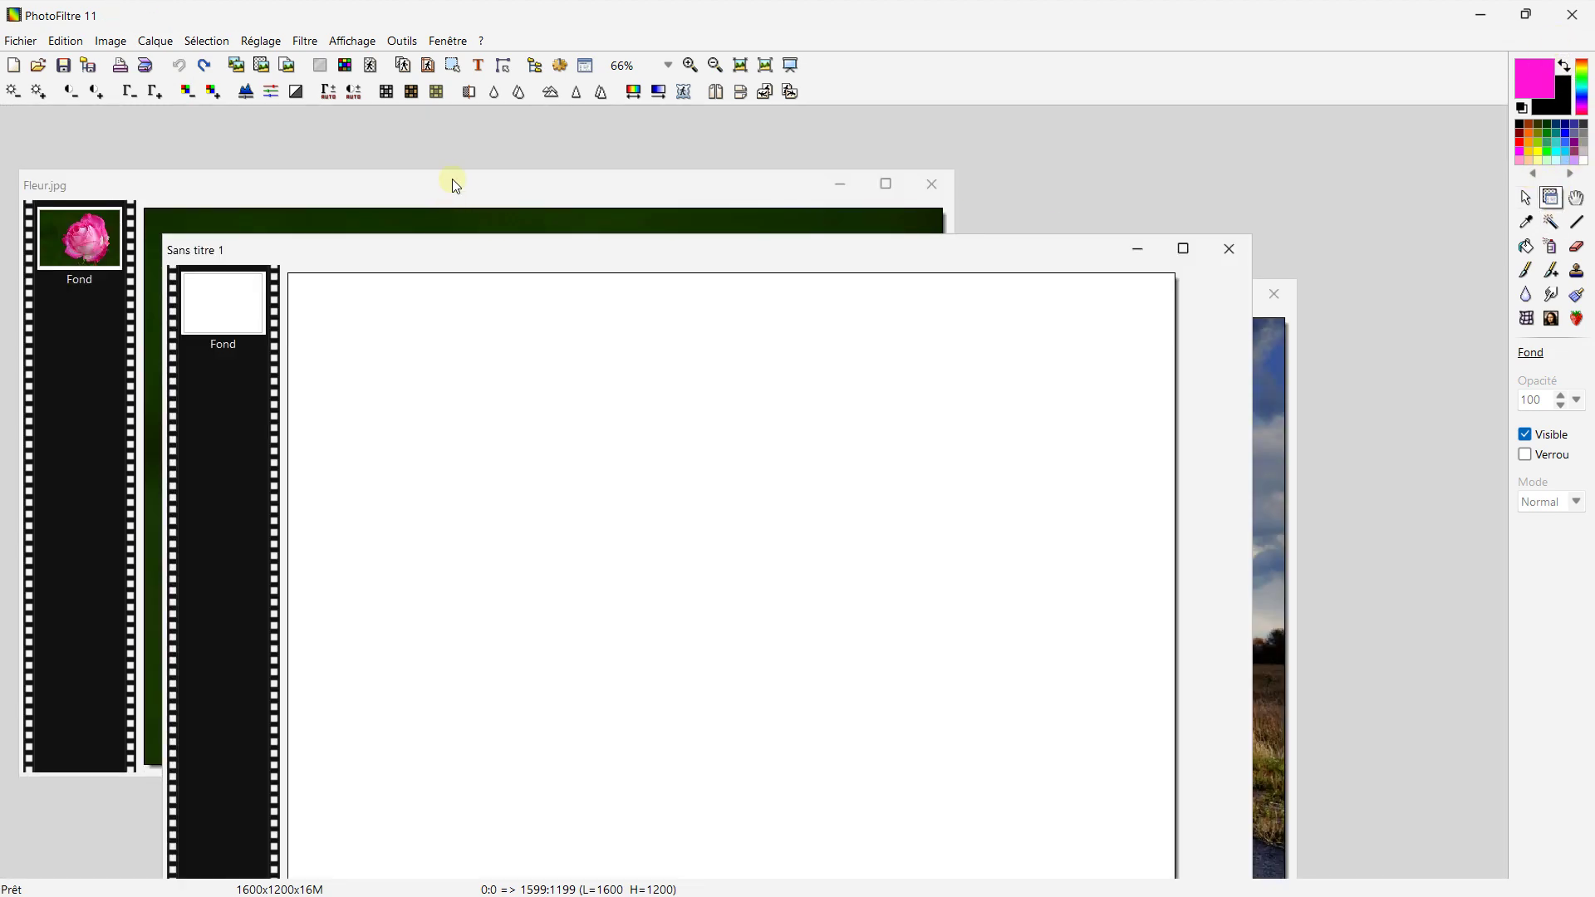
pyautogui.click(881, 183)
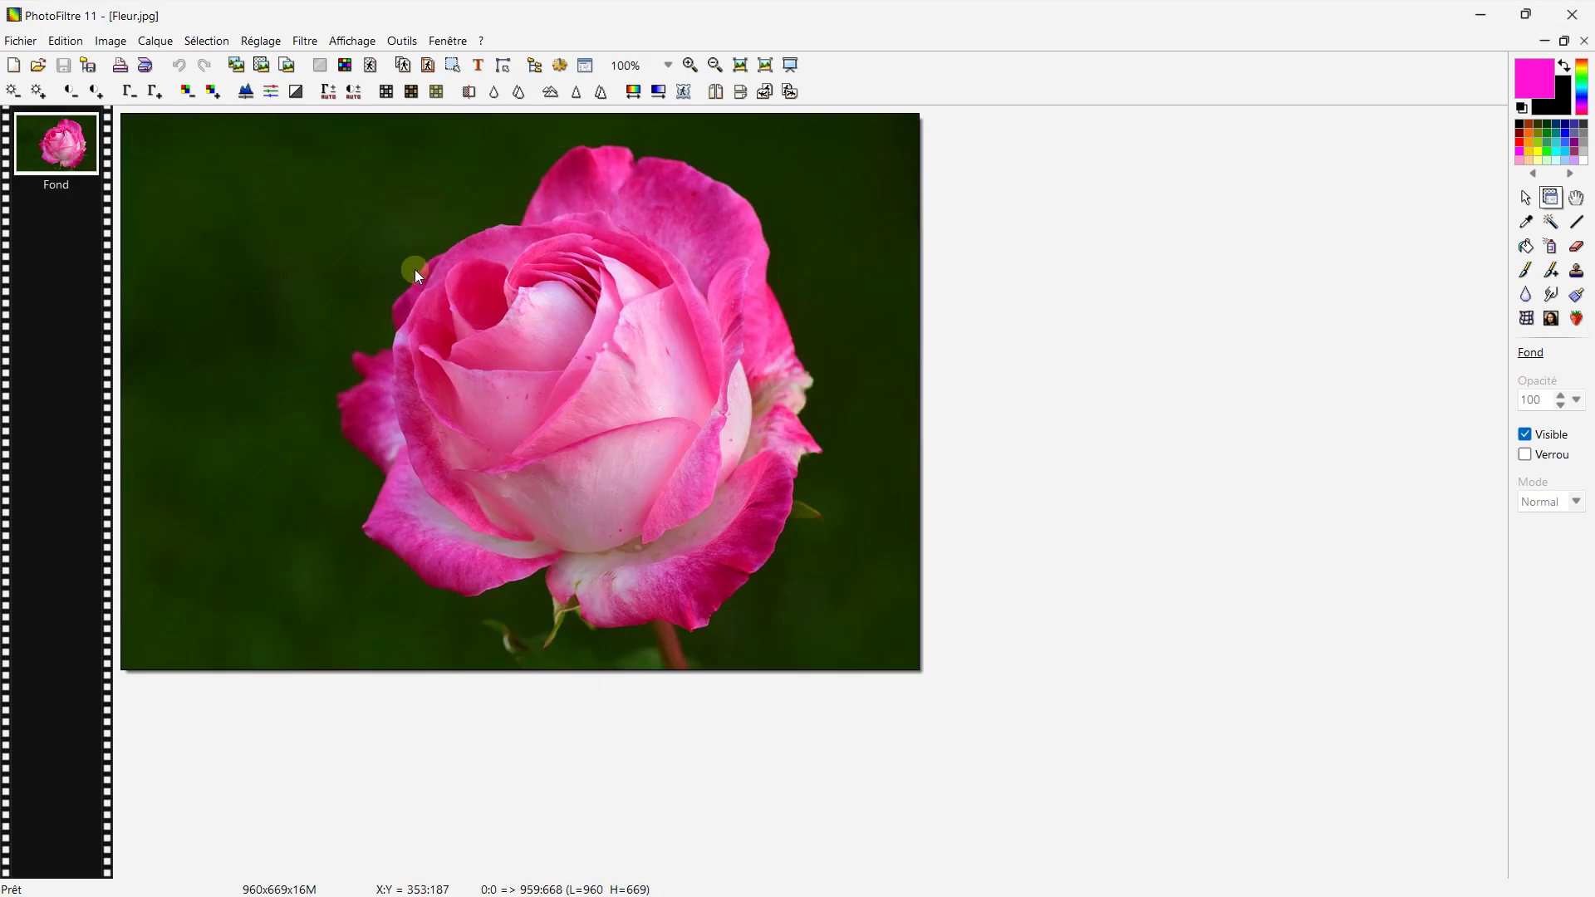
pyautogui.click(1526, 198)
pyautogui.click(1526, 405)
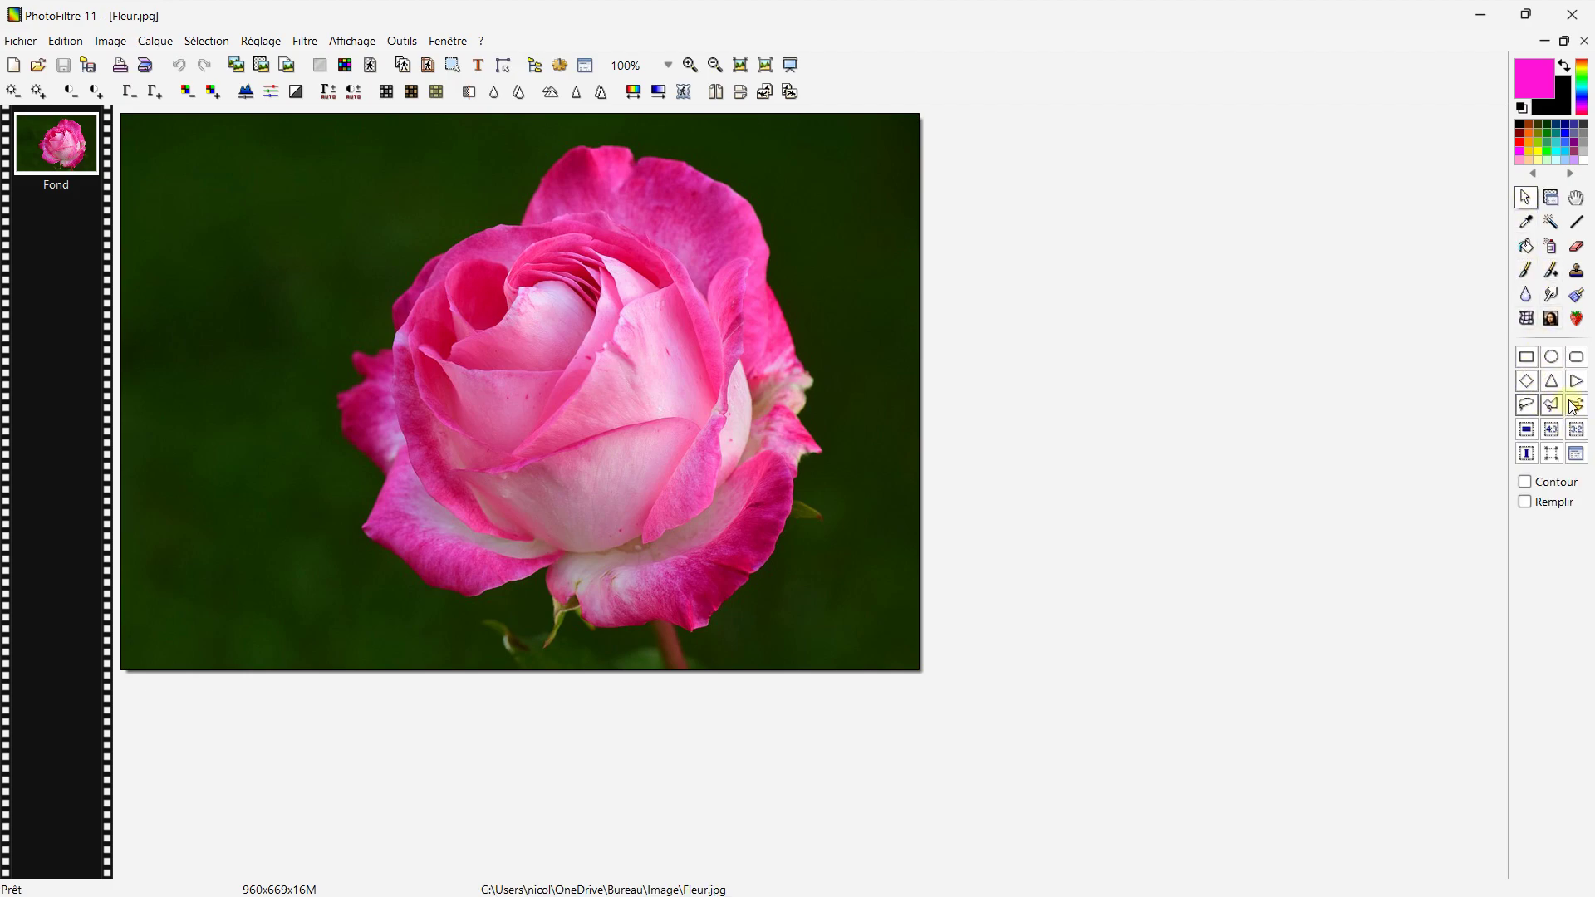
pyautogui.click(1550, 225)
pyautogui.click(1527, 371)
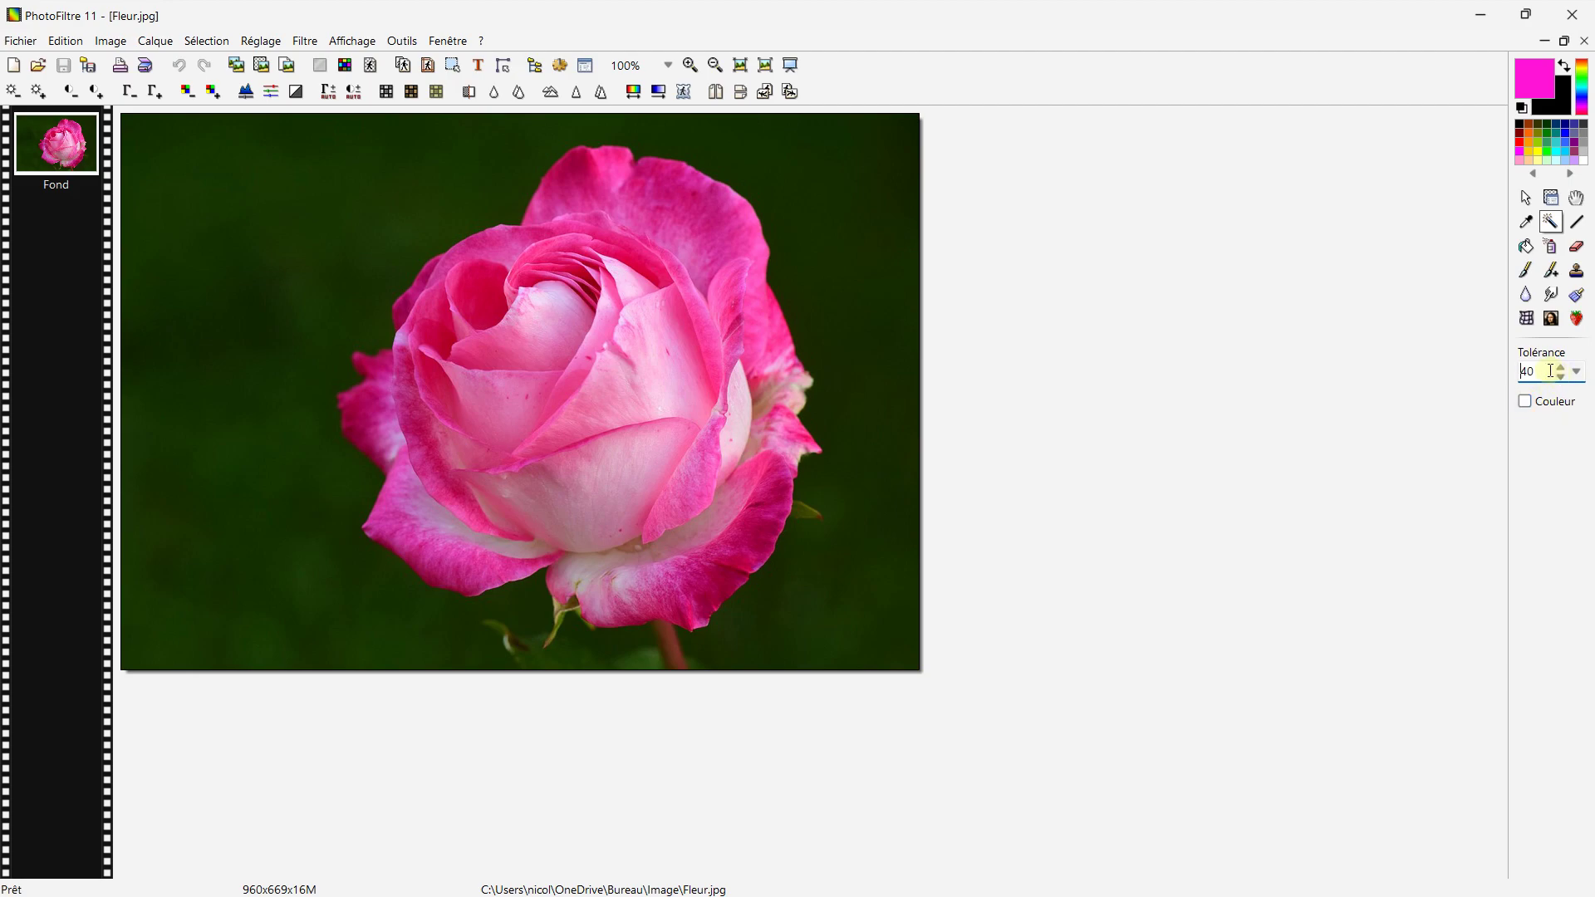
pyautogui.click(246, 200)
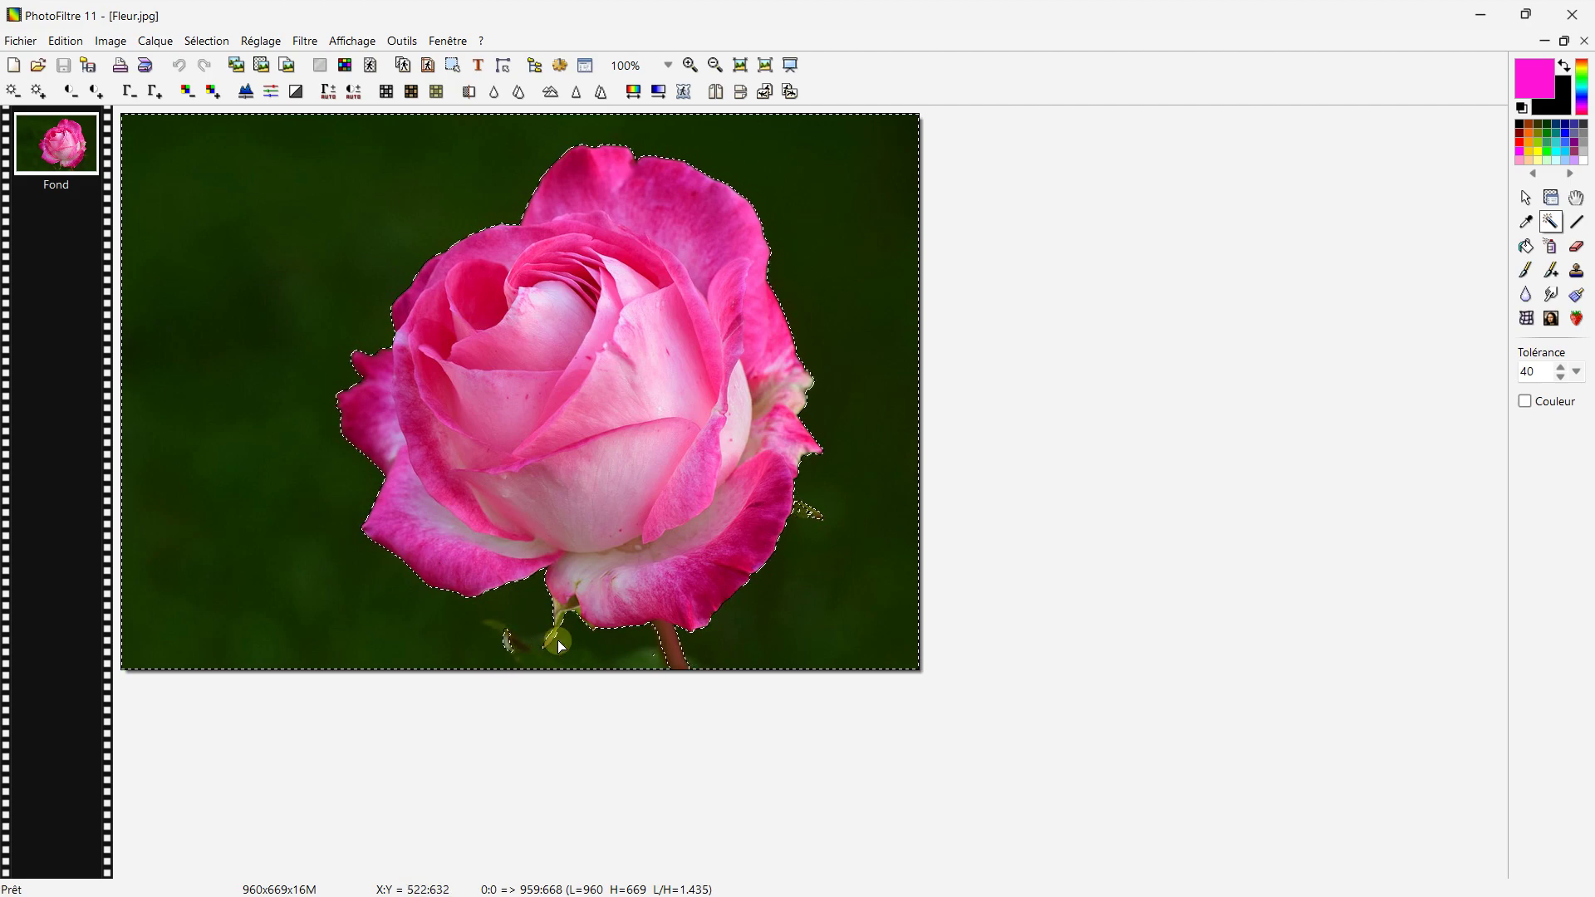
# - Delete the selected green background around the rose, leaving it black, and clear the selection
pyautogui.scroll(1, 591, 663)
pyautogui.scroll(-1, 591, 663)
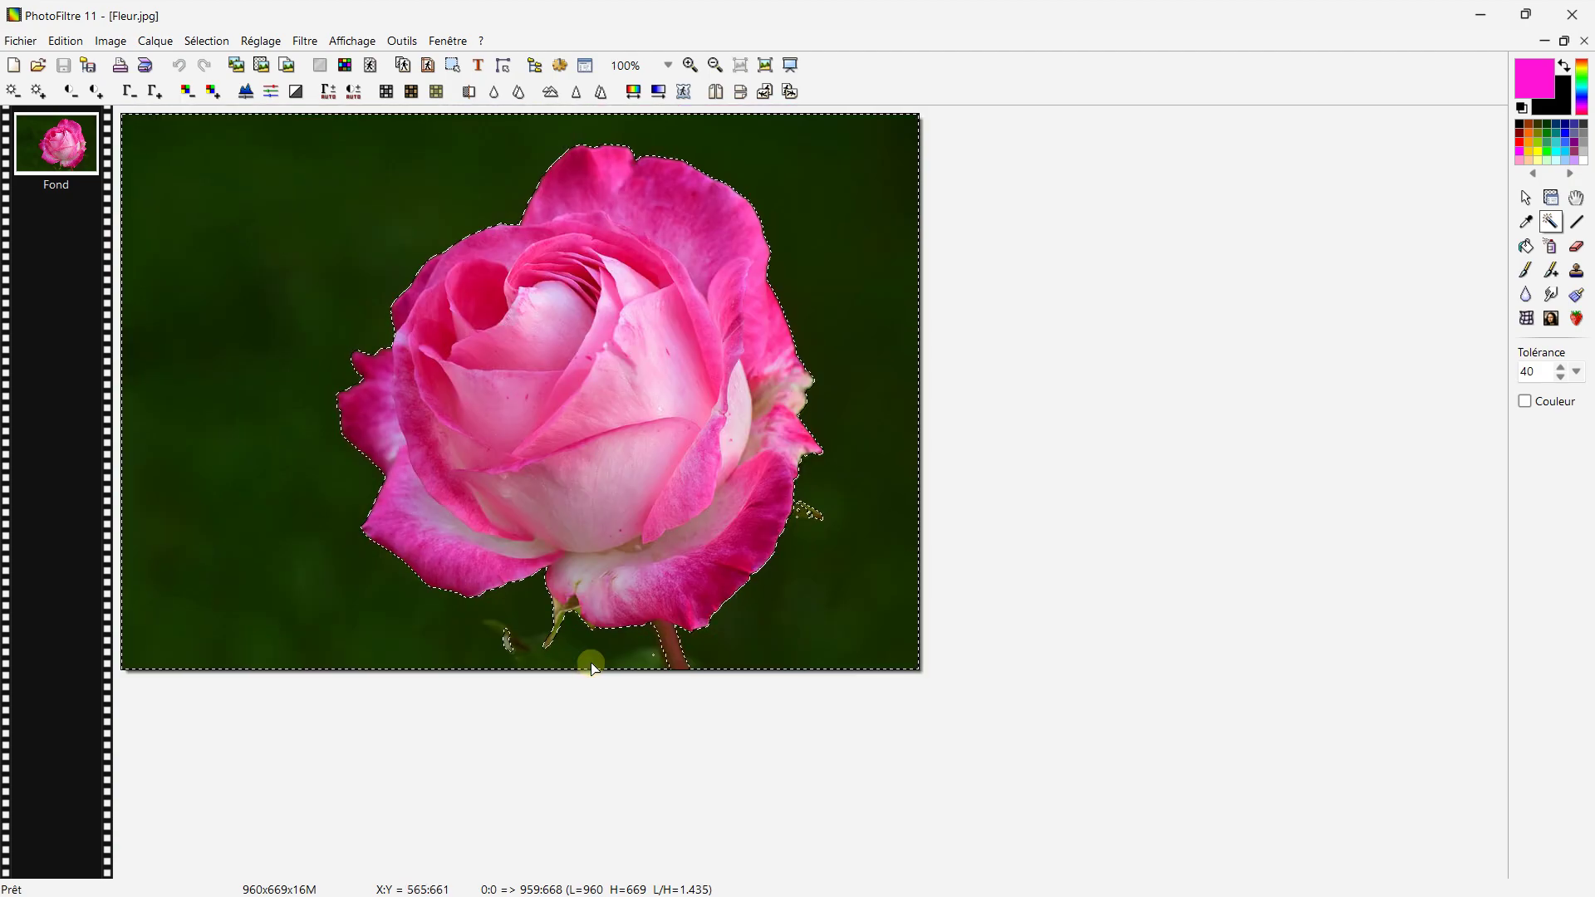
pyautogui.click(316, 269)
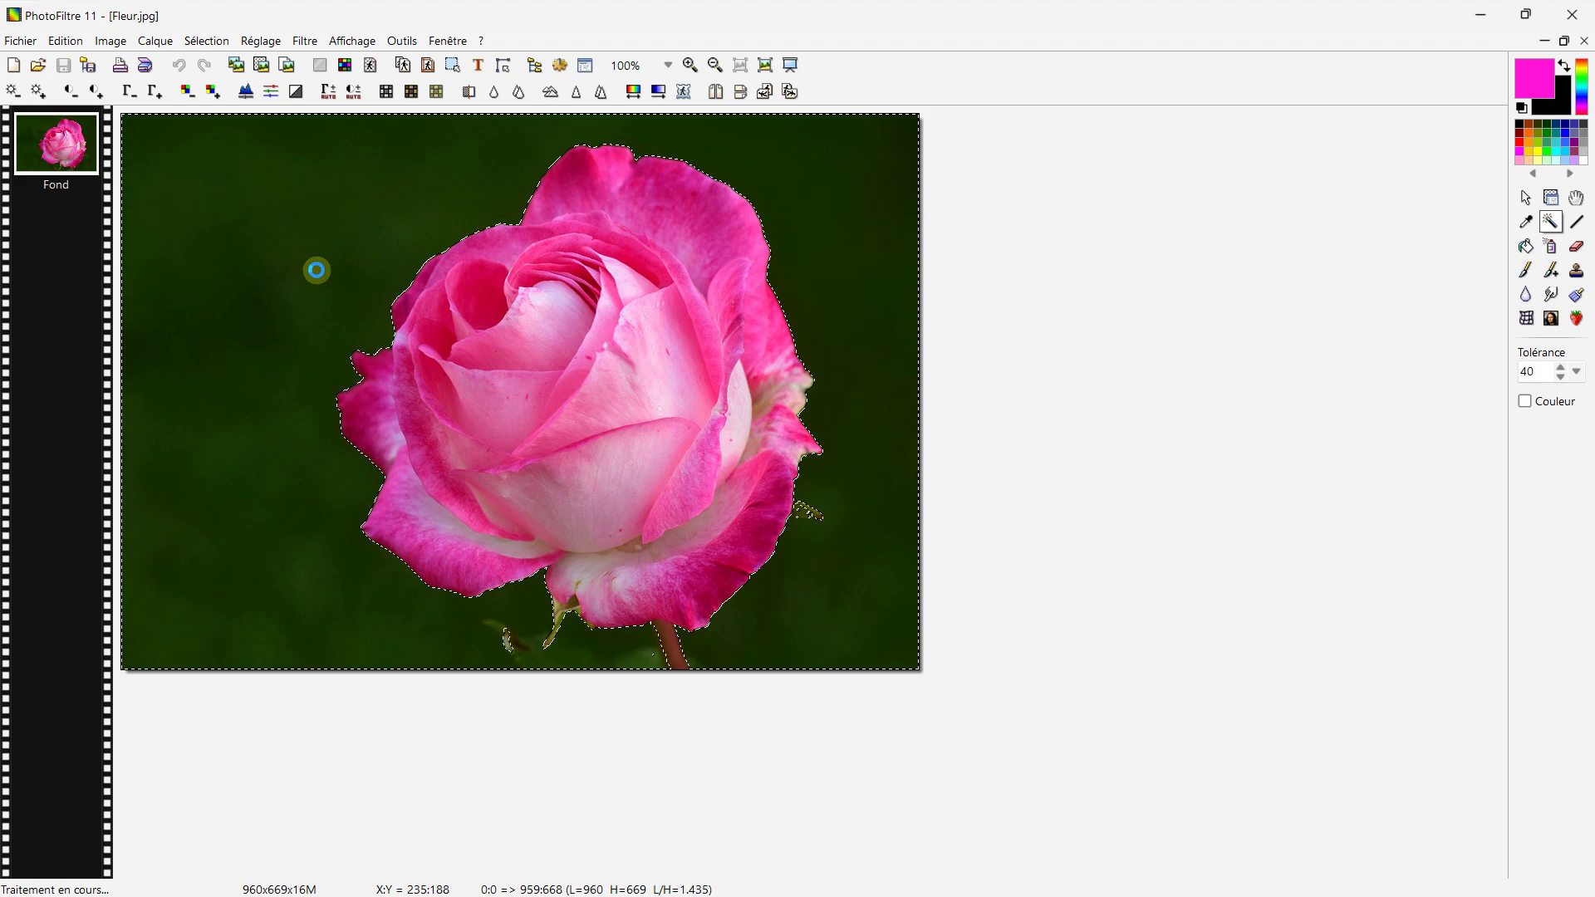
pyautogui.press('Delete')
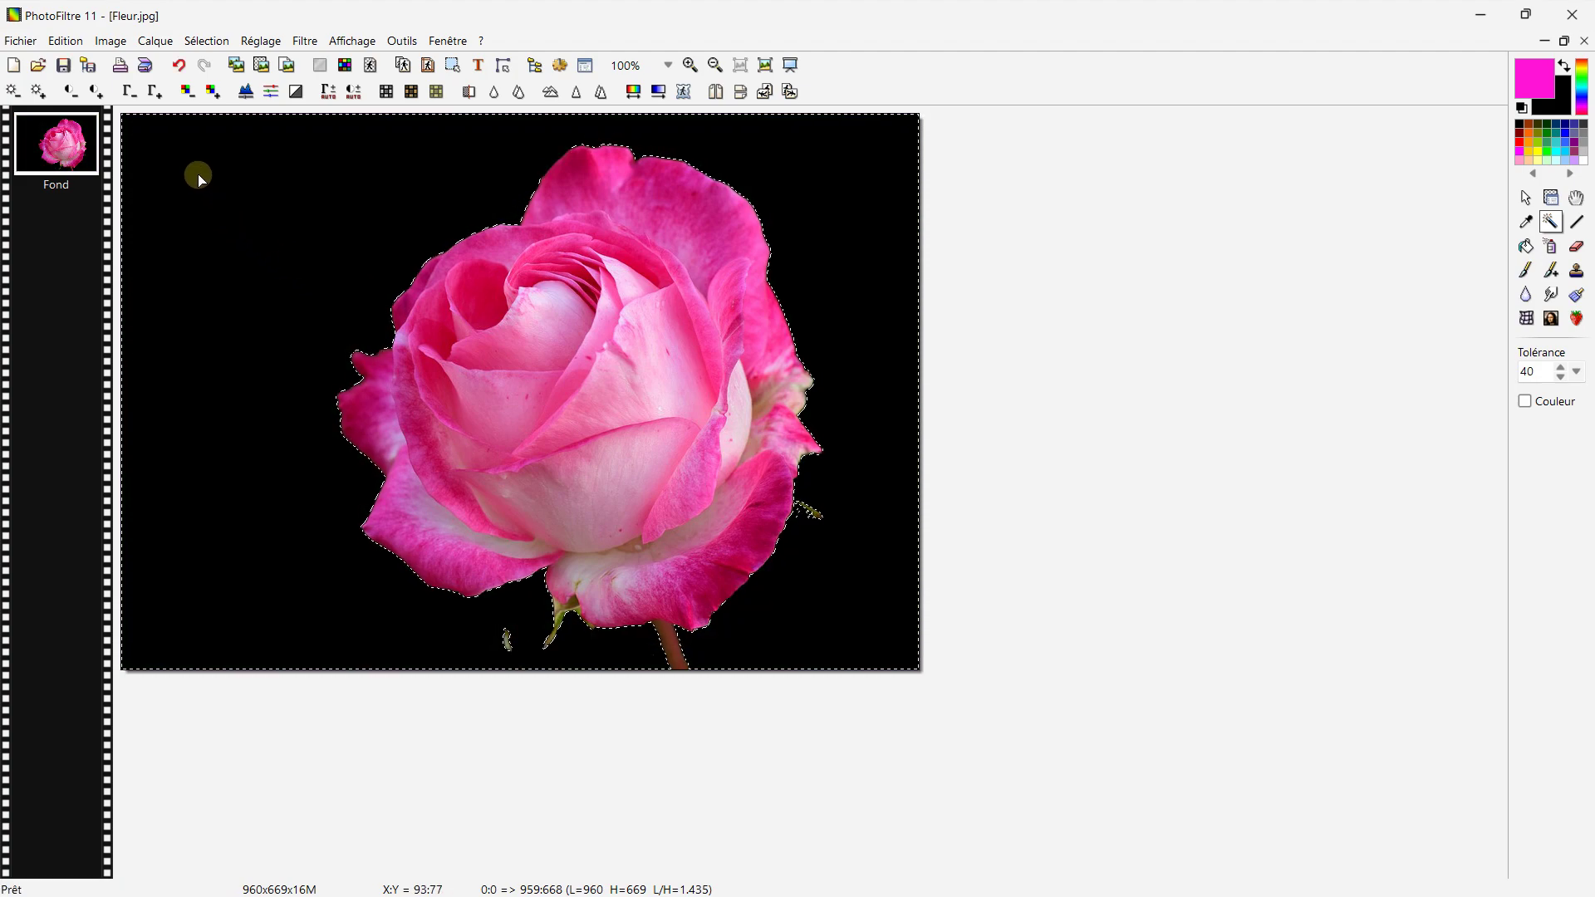
pyautogui.scroll(1, 573, 598)
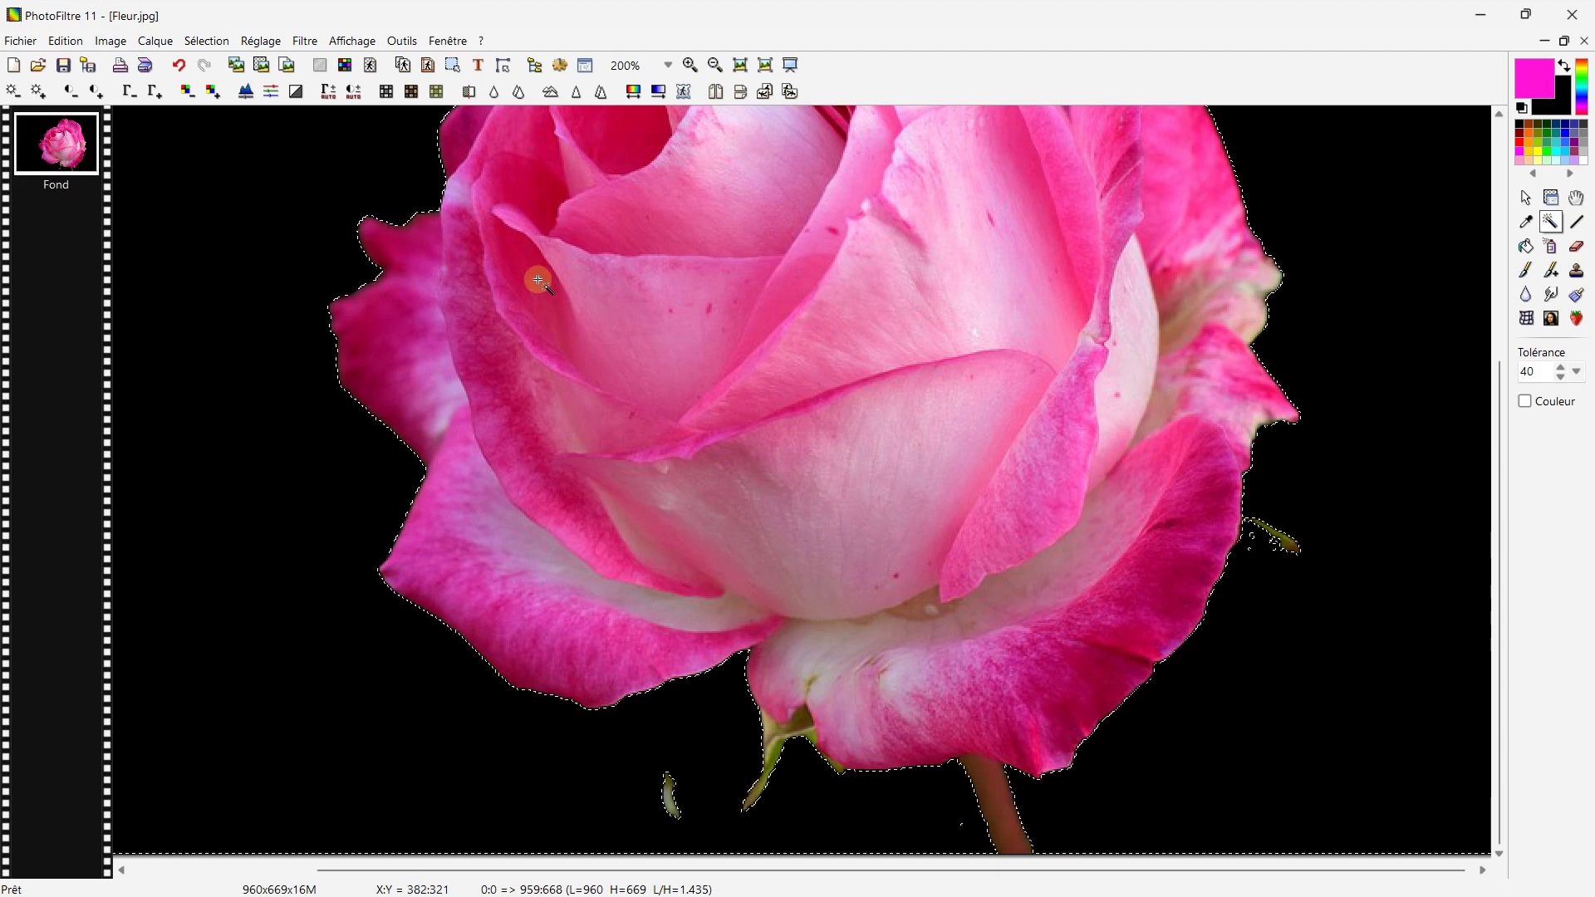
pyautogui.hotkey('ctrl', 'd')
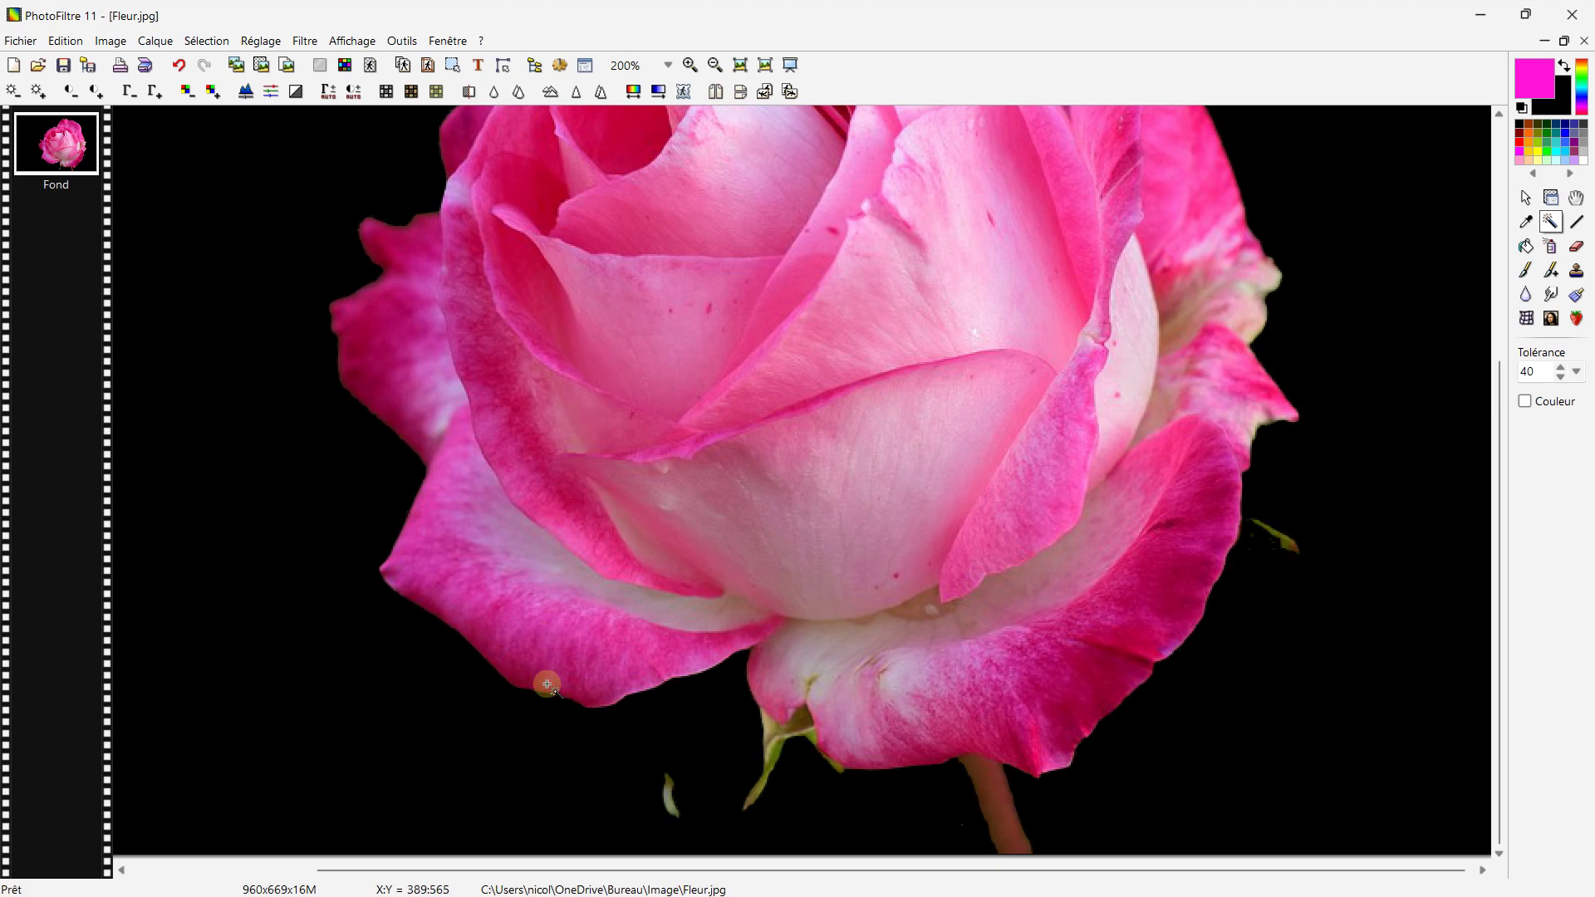
# - Erase the leftover leaf fragments beneath the rose using the eraser with an adjustable round brush of size 10
pyautogui.click(1578, 247)
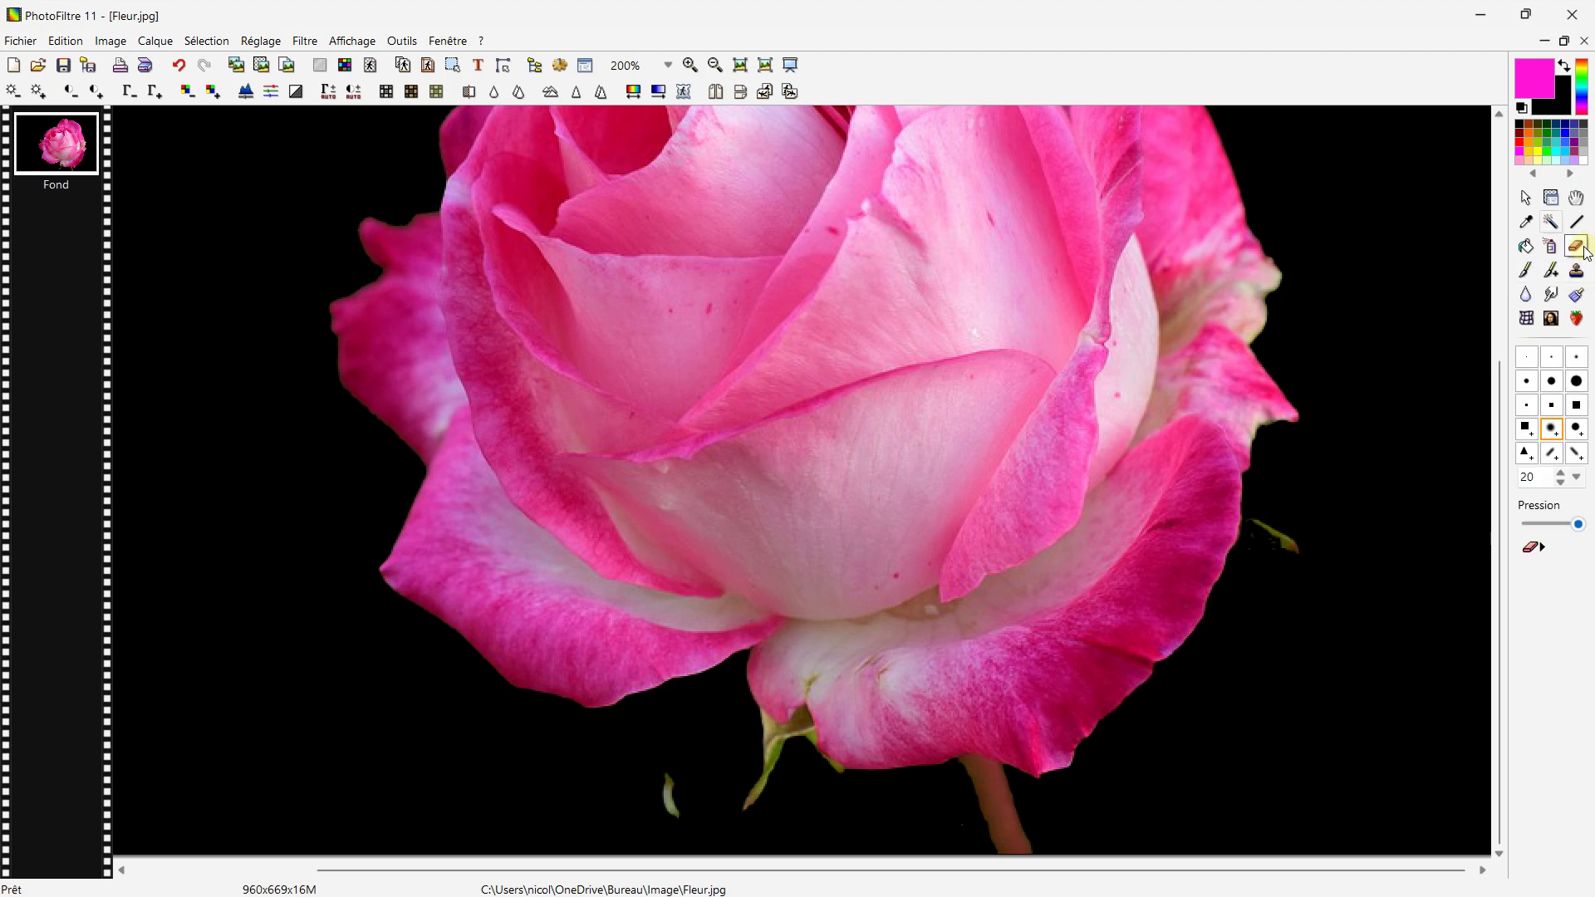
pyautogui.click(1578, 429)
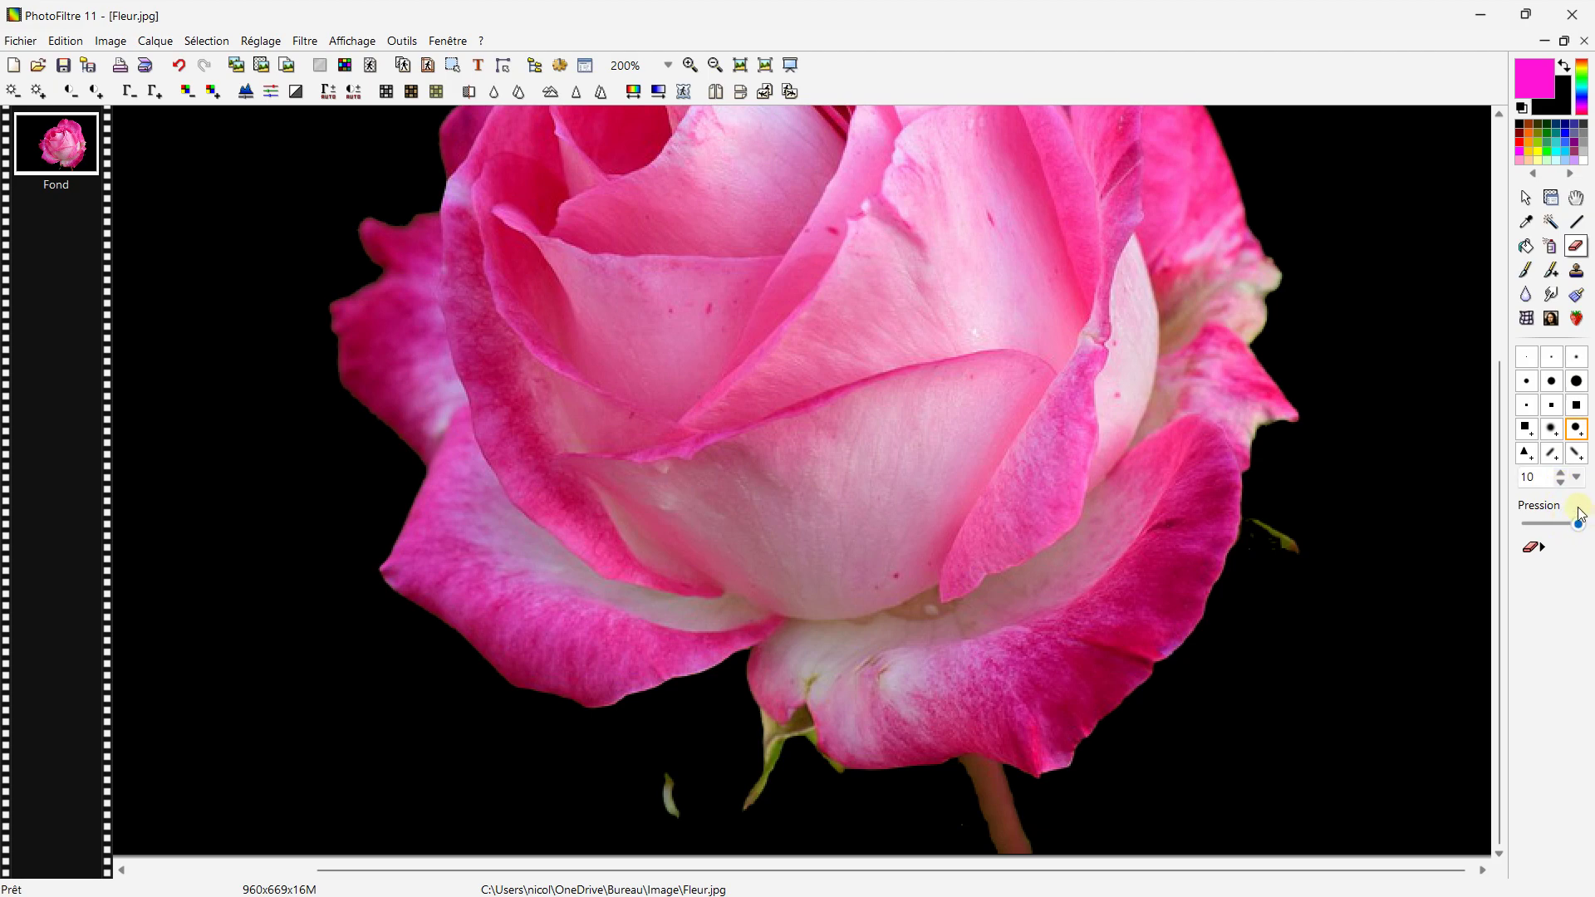
pyautogui.click(671, 794)
pyautogui.moveTo(752, 799)
pyautogui.mouseDown()
pyautogui.moveTo(752, 722)
pyautogui.moveTo(836, 781)
pyautogui.moveTo(782, 739)
pyautogui.mouseUp()
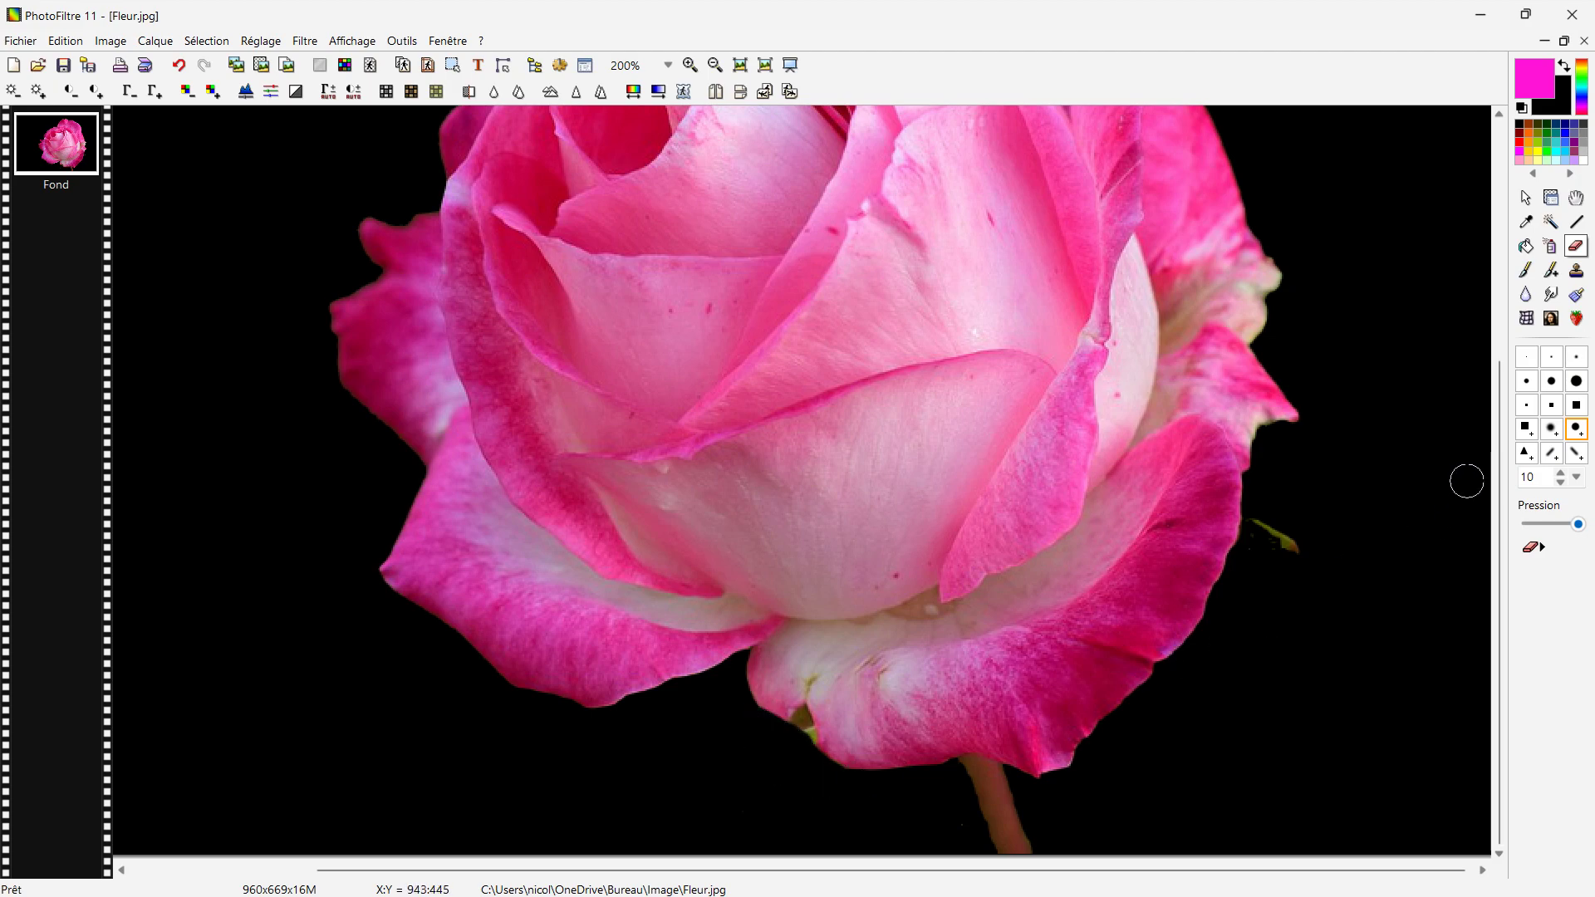
# - Undo the edits back to the rose's original green background, and redo the background removal
pyautogui.click(184, 73)
pyautogui.click(185, 73)
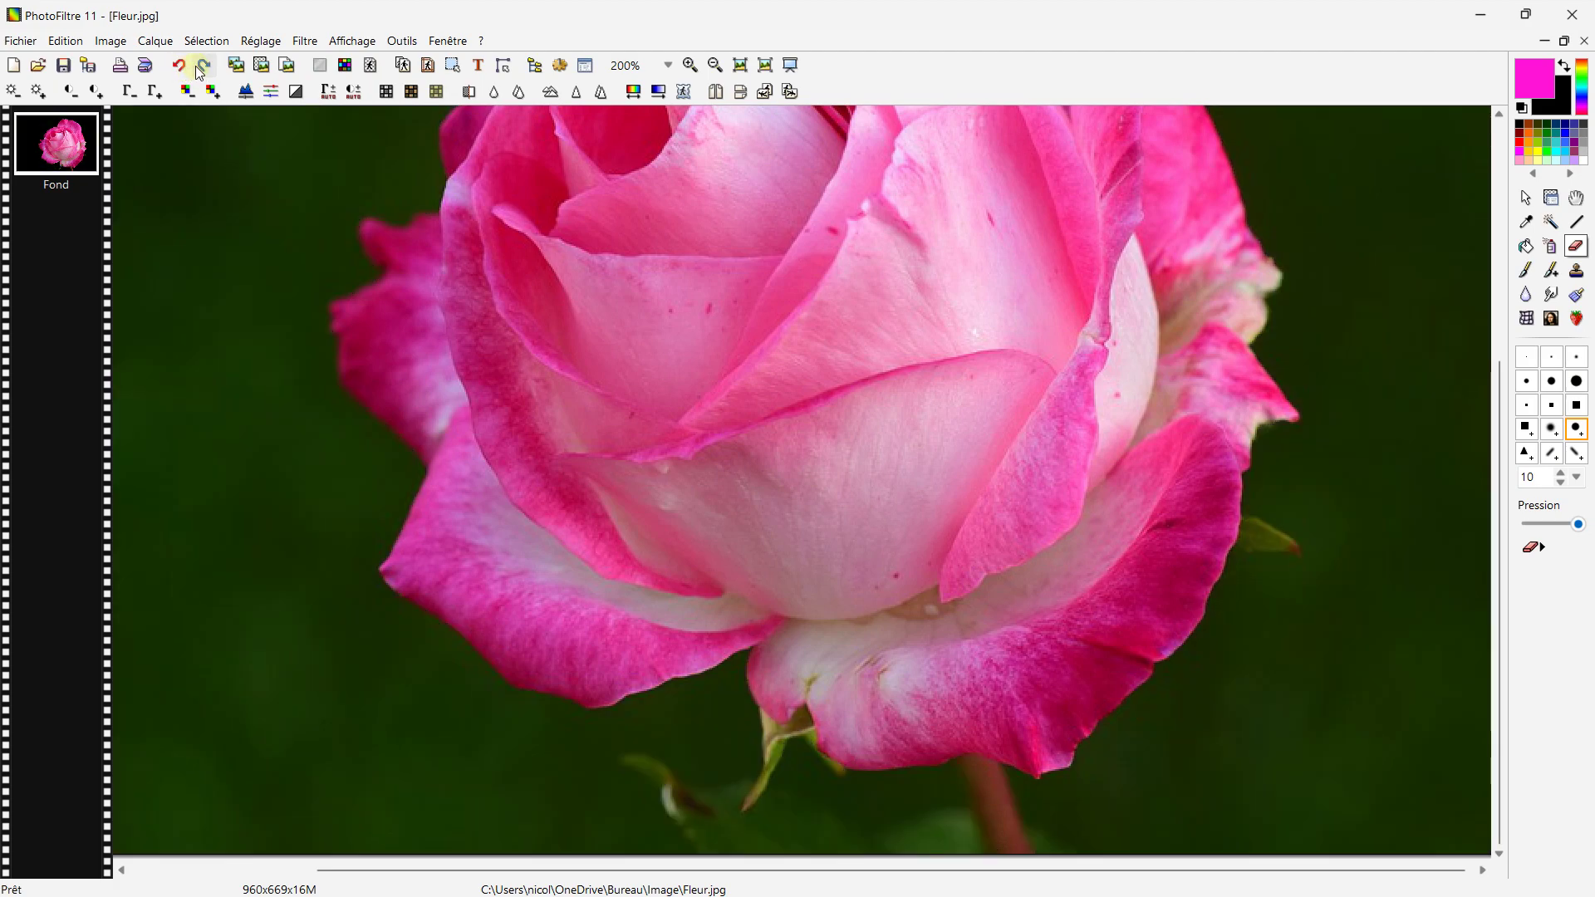
pyautogui.click(199, 72)
pyautogui.click(200, 72)
# - Set the eraser size to 6 and erase the remaining leaf pieces and the stem beneath the rose
pyautogui.moveTo(658, 761)
pyautogui.mouseDown()
pyautogui.moveTo(700, 817)
pyautogui.moveTo(760, 788)
pyautogui.moveTo(764, 752)
pyautogui.mouseUp()
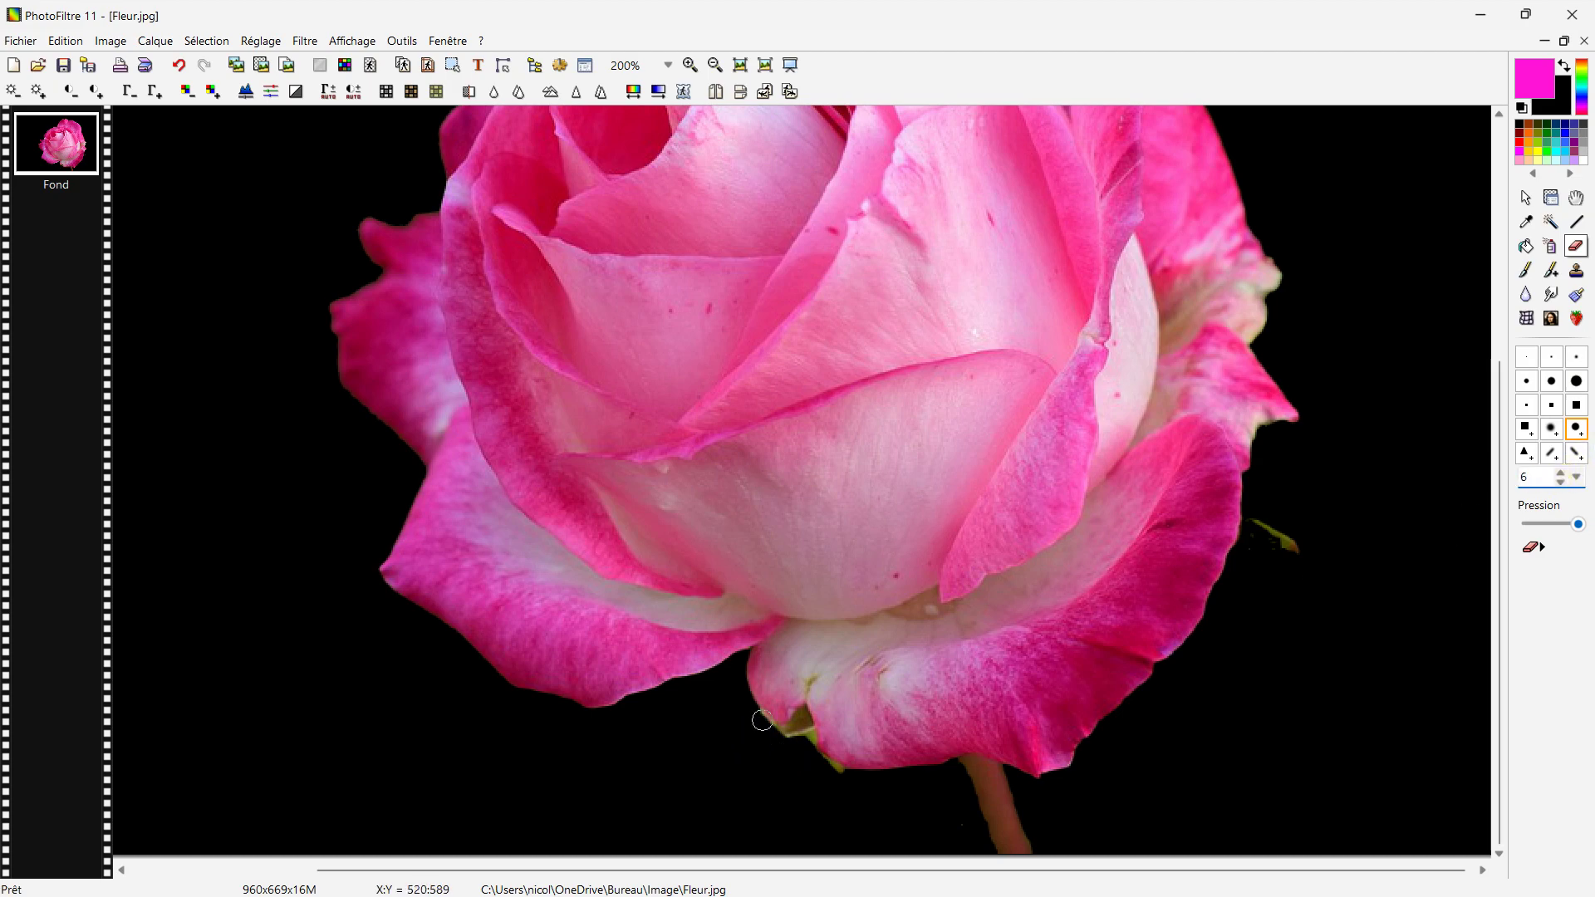
pyautogui.moveTo(755, 716)
pyautogui.mouseDown()
pyautogui.moveTo(788, 744)
pyautogui.moveTo(803, 725)
pyautogui.moveTo(843, 777)
pyautogui.mouseUp()
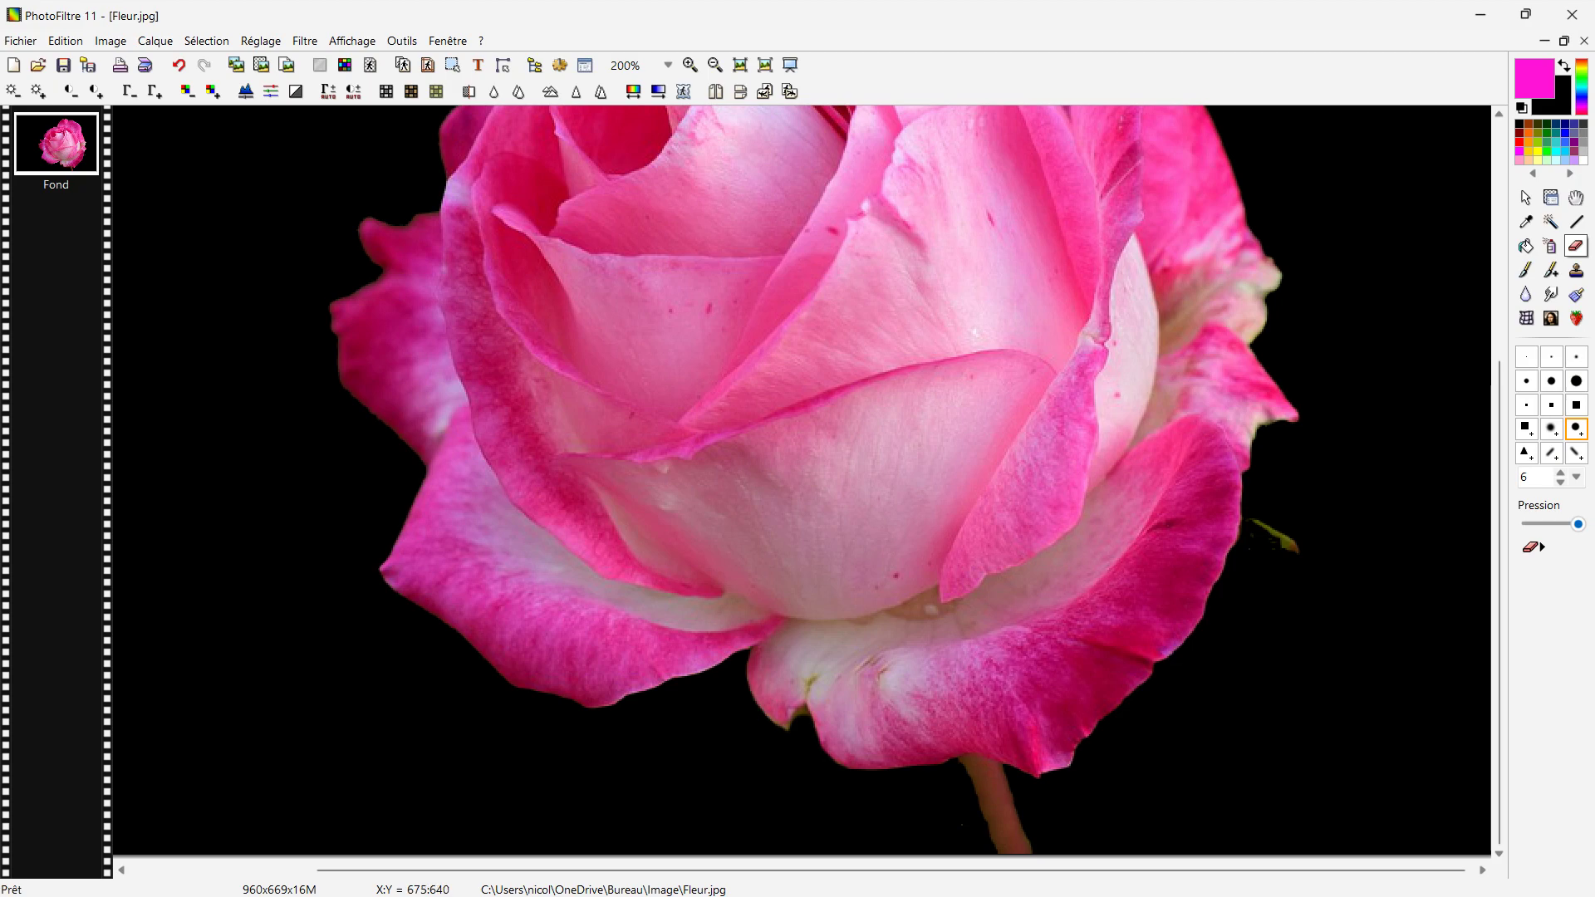
pyautogui.moveTo(988, 849)
pyautogui.mouseDown()
pyautogui.moveTo(1056, 850)
pyautogui.moveTo(966, 833)
pyautogui.moveTo(1042, 828)
pyautogui.moveTo(973, 821)
pyautogui.moveTo(1039, 816)
pyautogui.moveTo(962, 802)
pyautogui.moveTo(1015, 795)
pyautogui.moveTo(969, 766)
pyautogui.mouseUp()
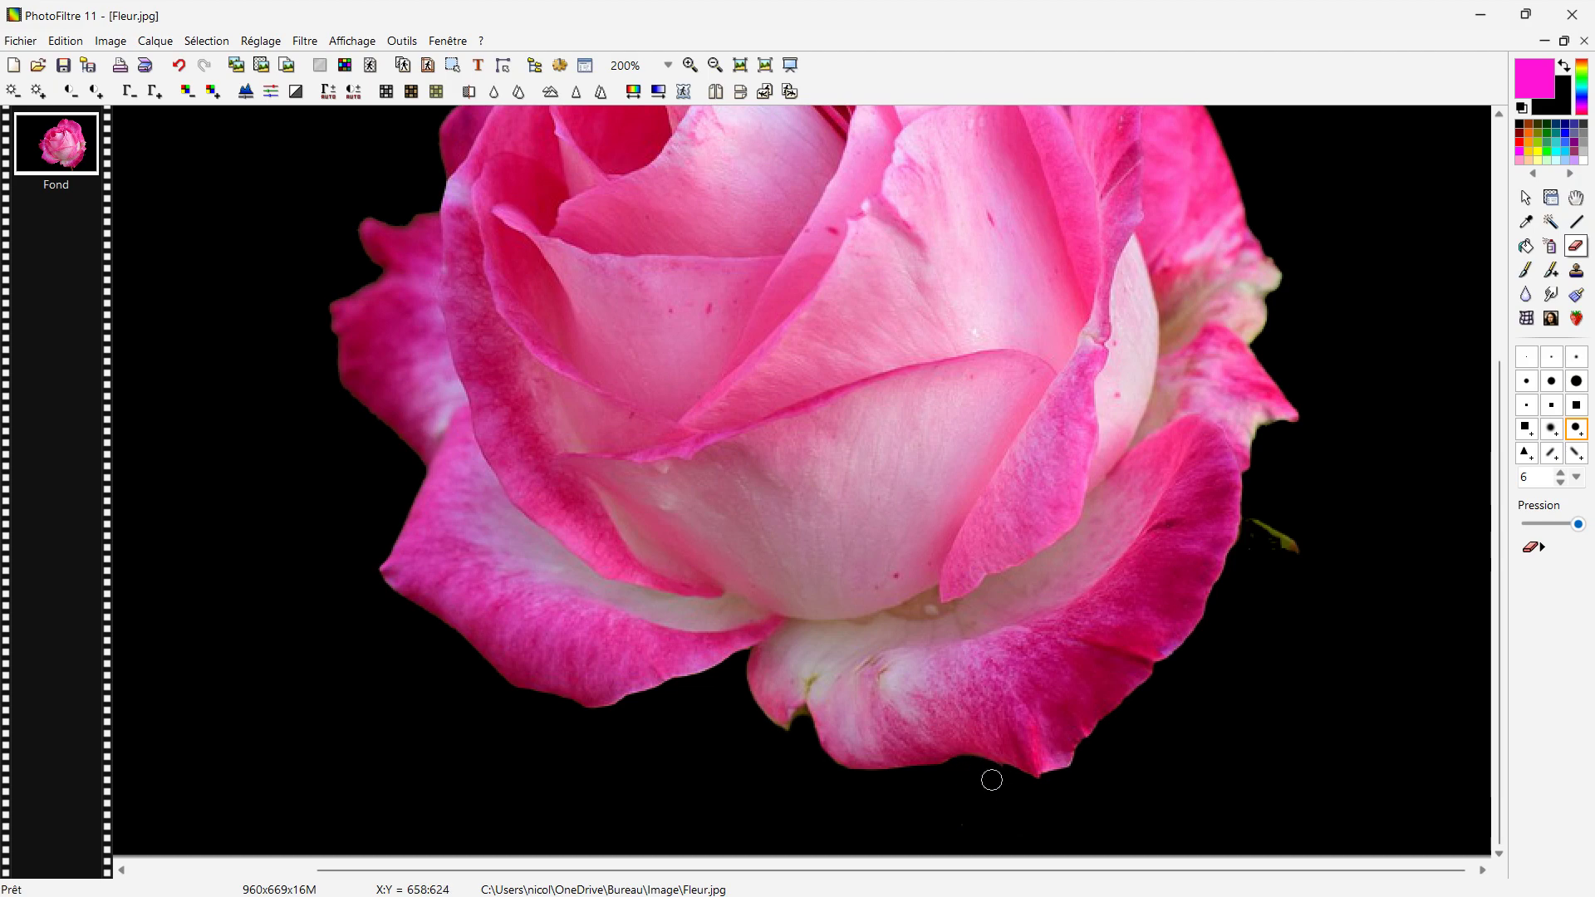
# - Erase the last green leaf fragment beside the rose's lower-right petals and set the eraser size to 21
pyautogui.moveTo(1305, 553); pyautogui.dragTo(1264, 529)
pyautogui.scroll(1, 1389, 427)
pyautogui.scroll(-2, 1322, 452)
pyautogui.scroll(1, 797, 654)
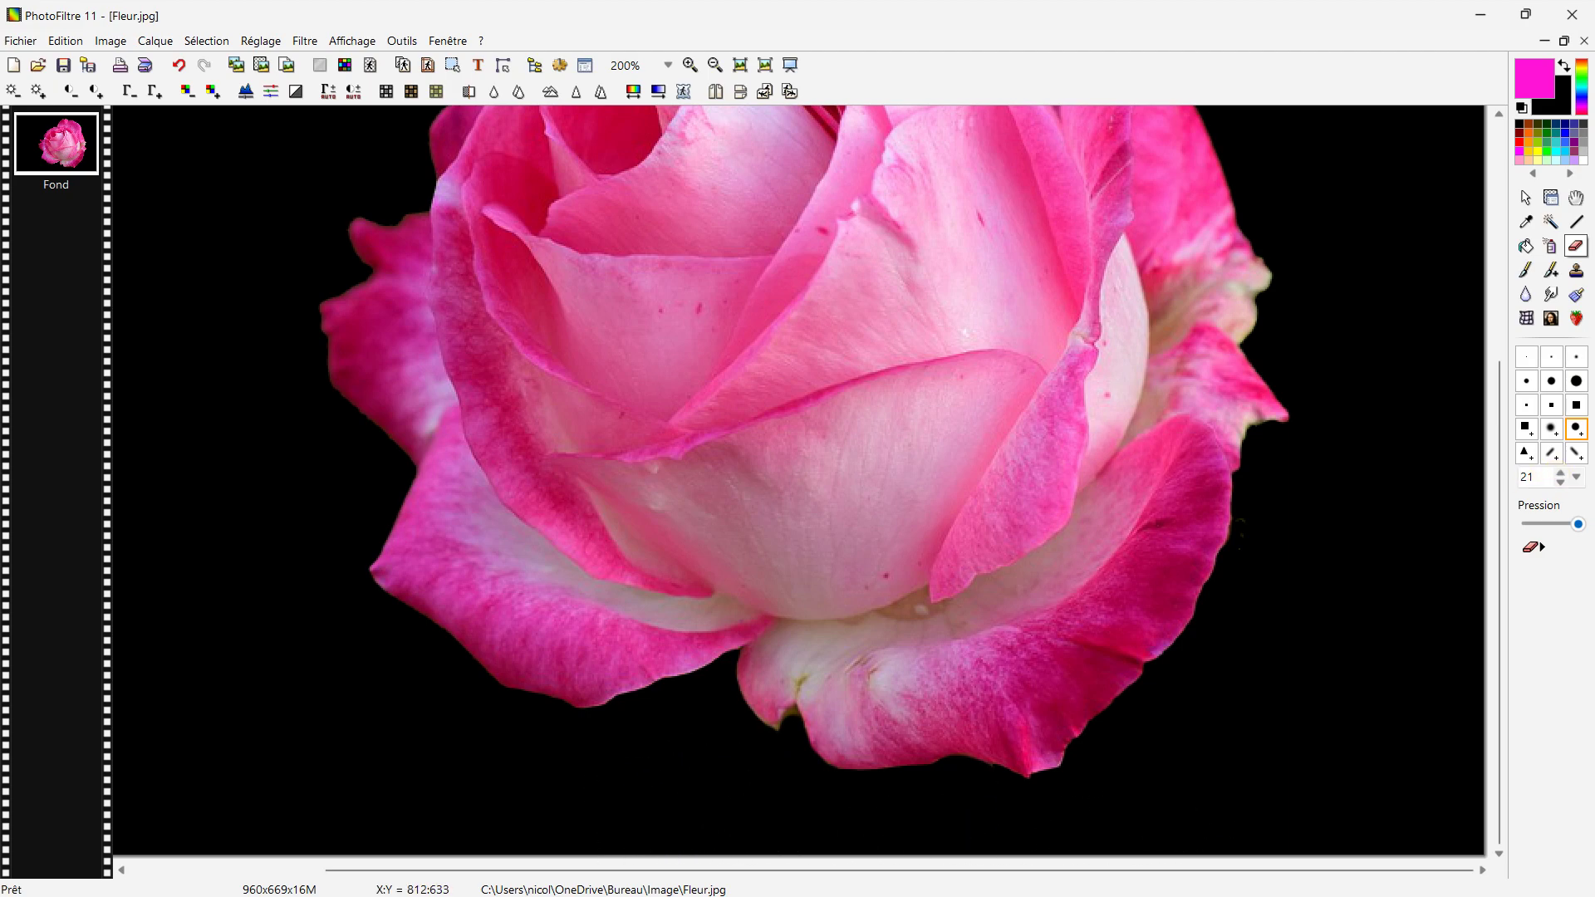
pyautogui.scroll(-1, 1271, 303)
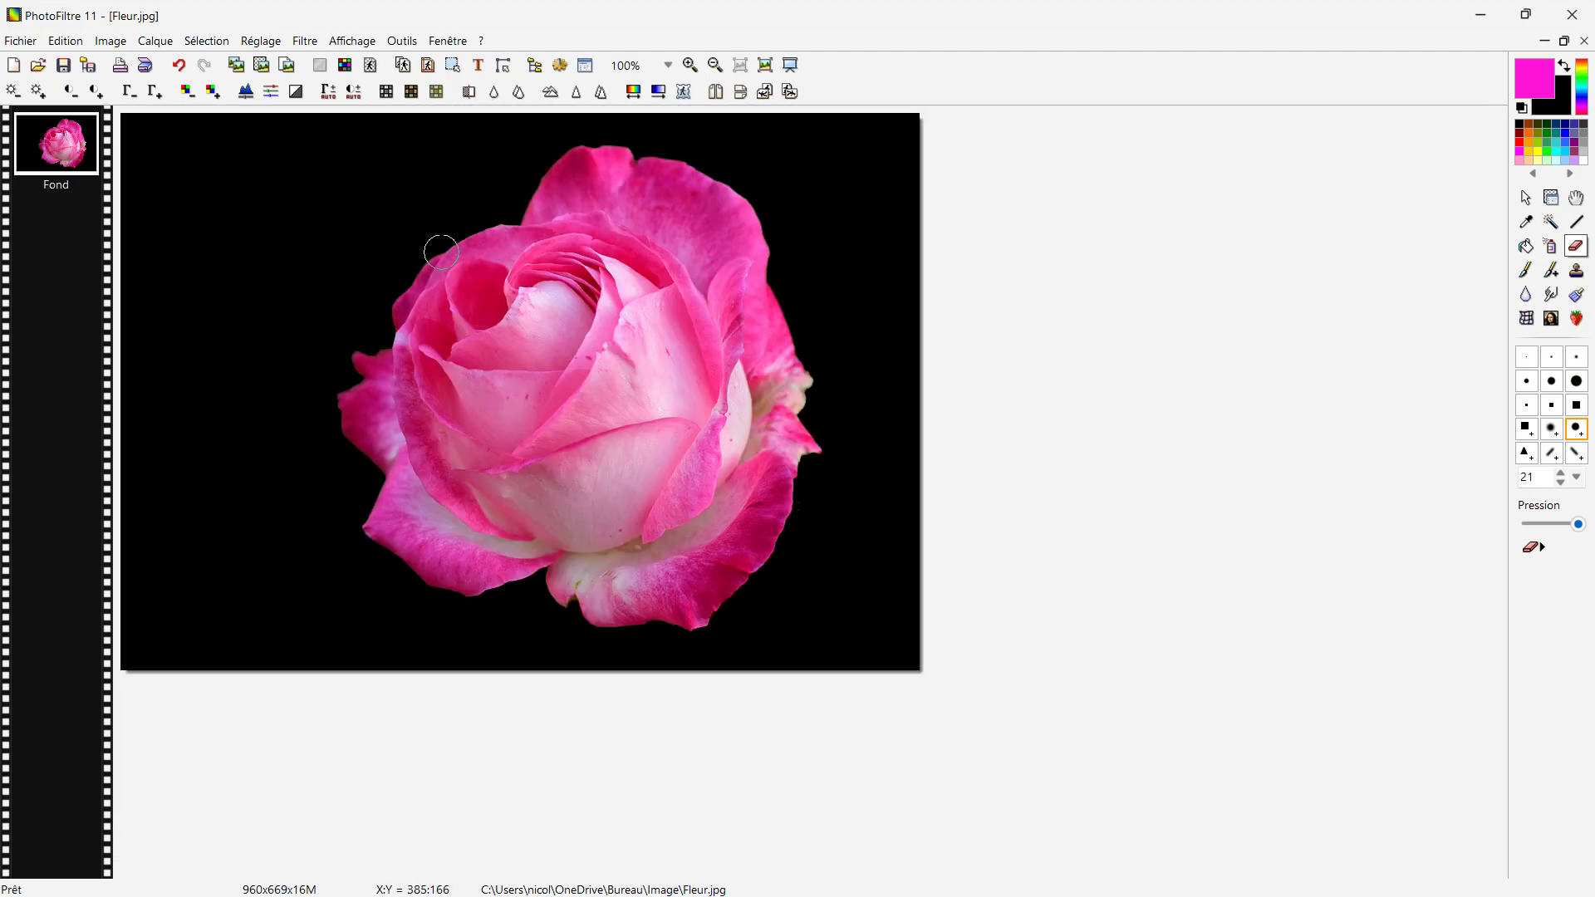
# - Select the black background with the magic wand at tolerance 40, invert the selection onto the rose, and copy it
pyautogui.click(1551, 221)
pyautogui.click(836, 209)
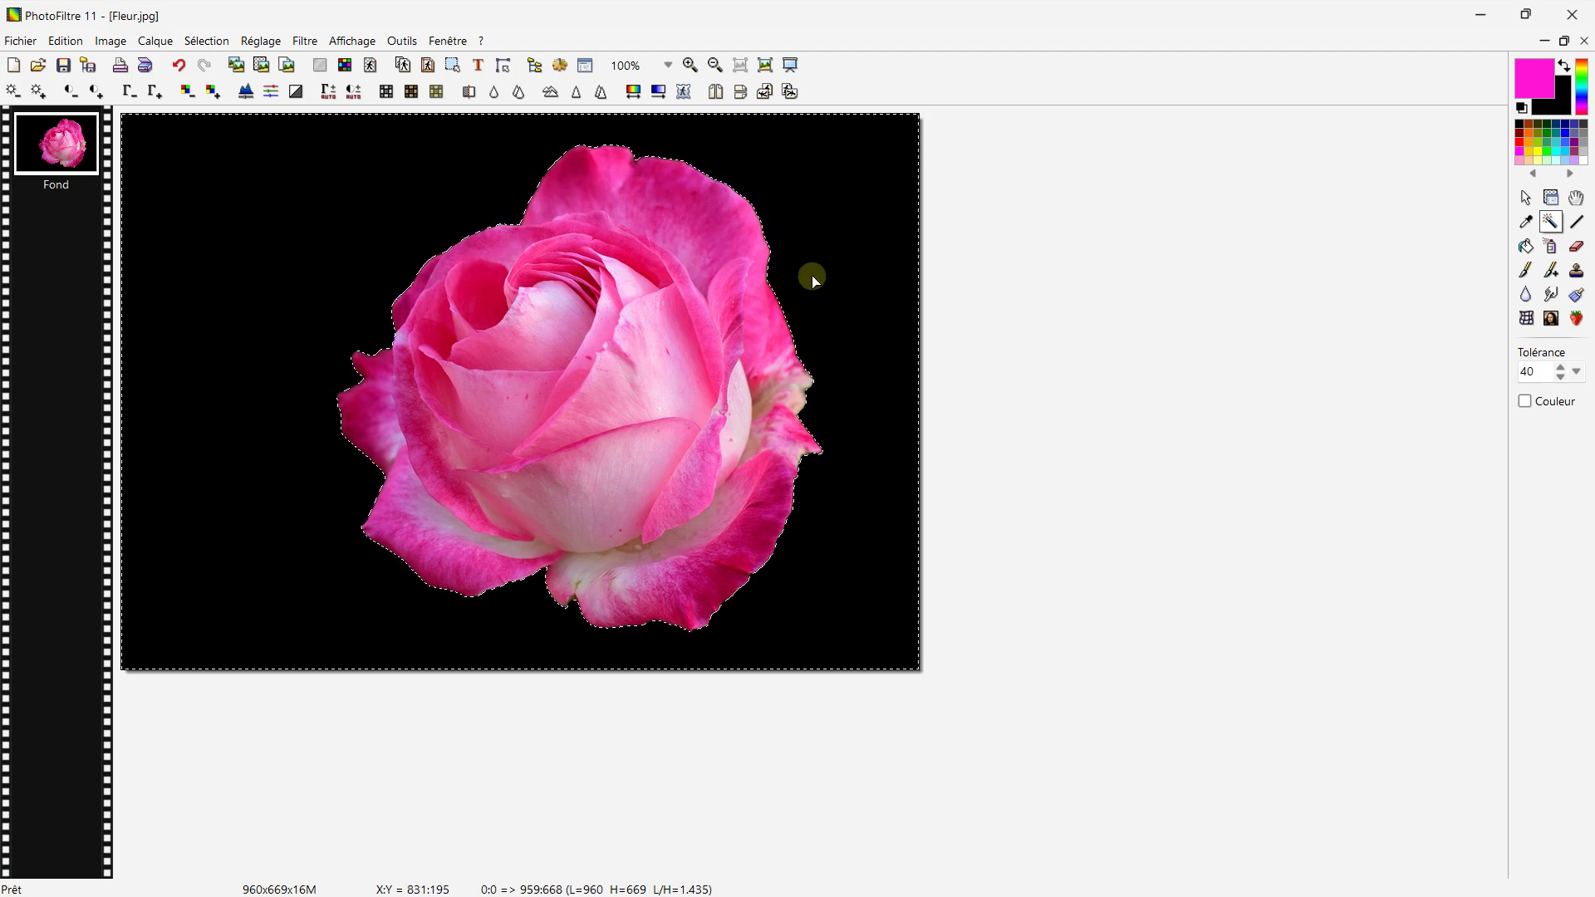
pyautogui.click(1529, 199)
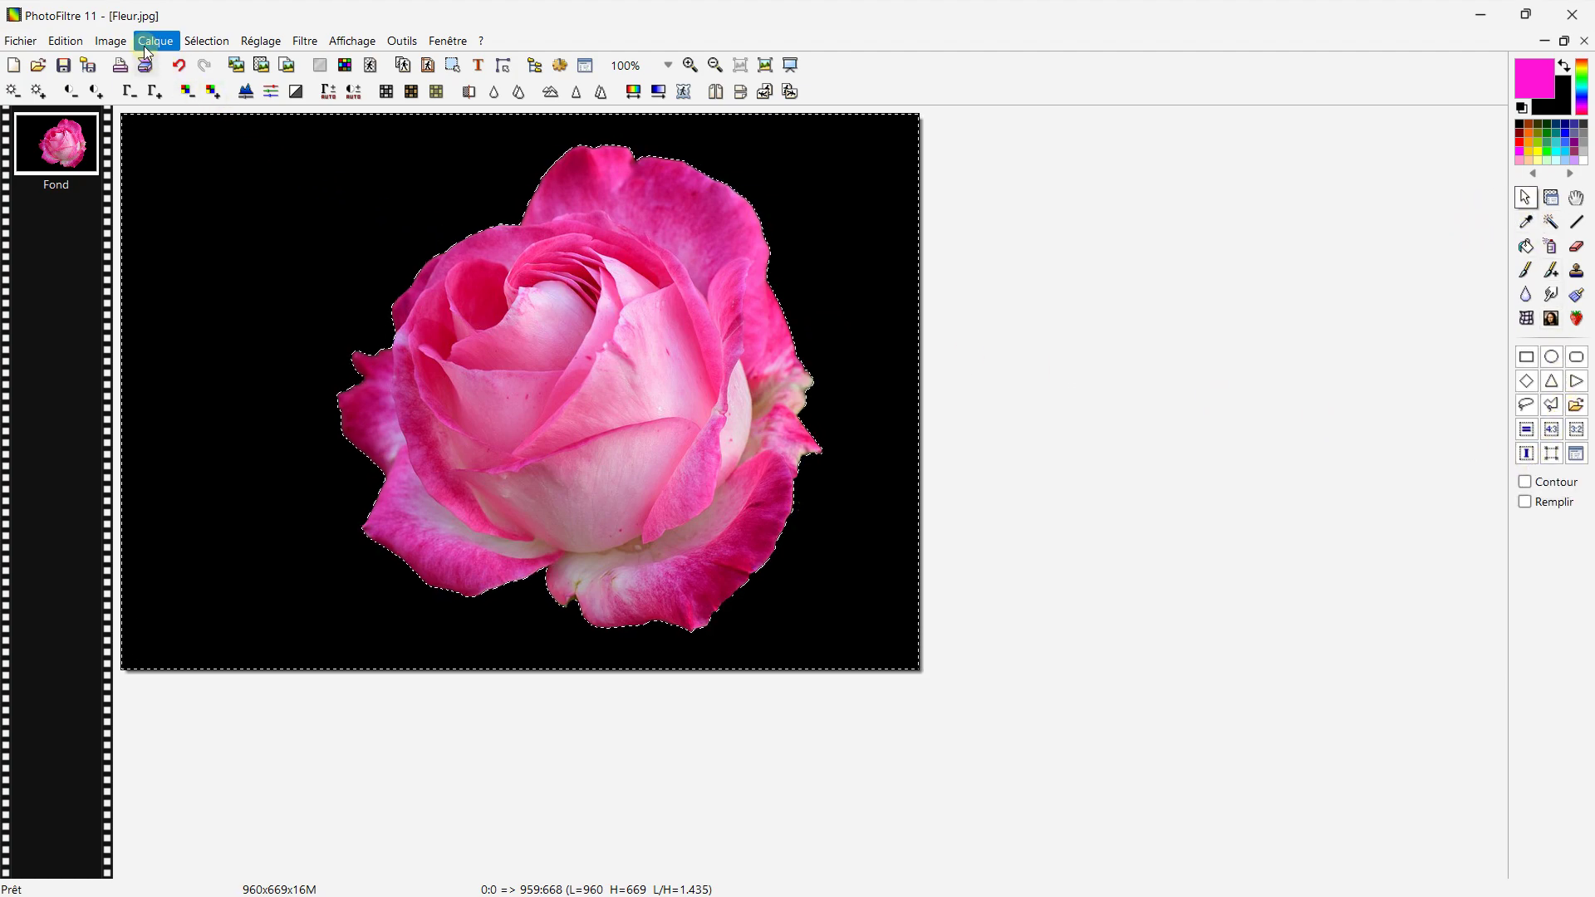
pyautogui.click(206, 42)
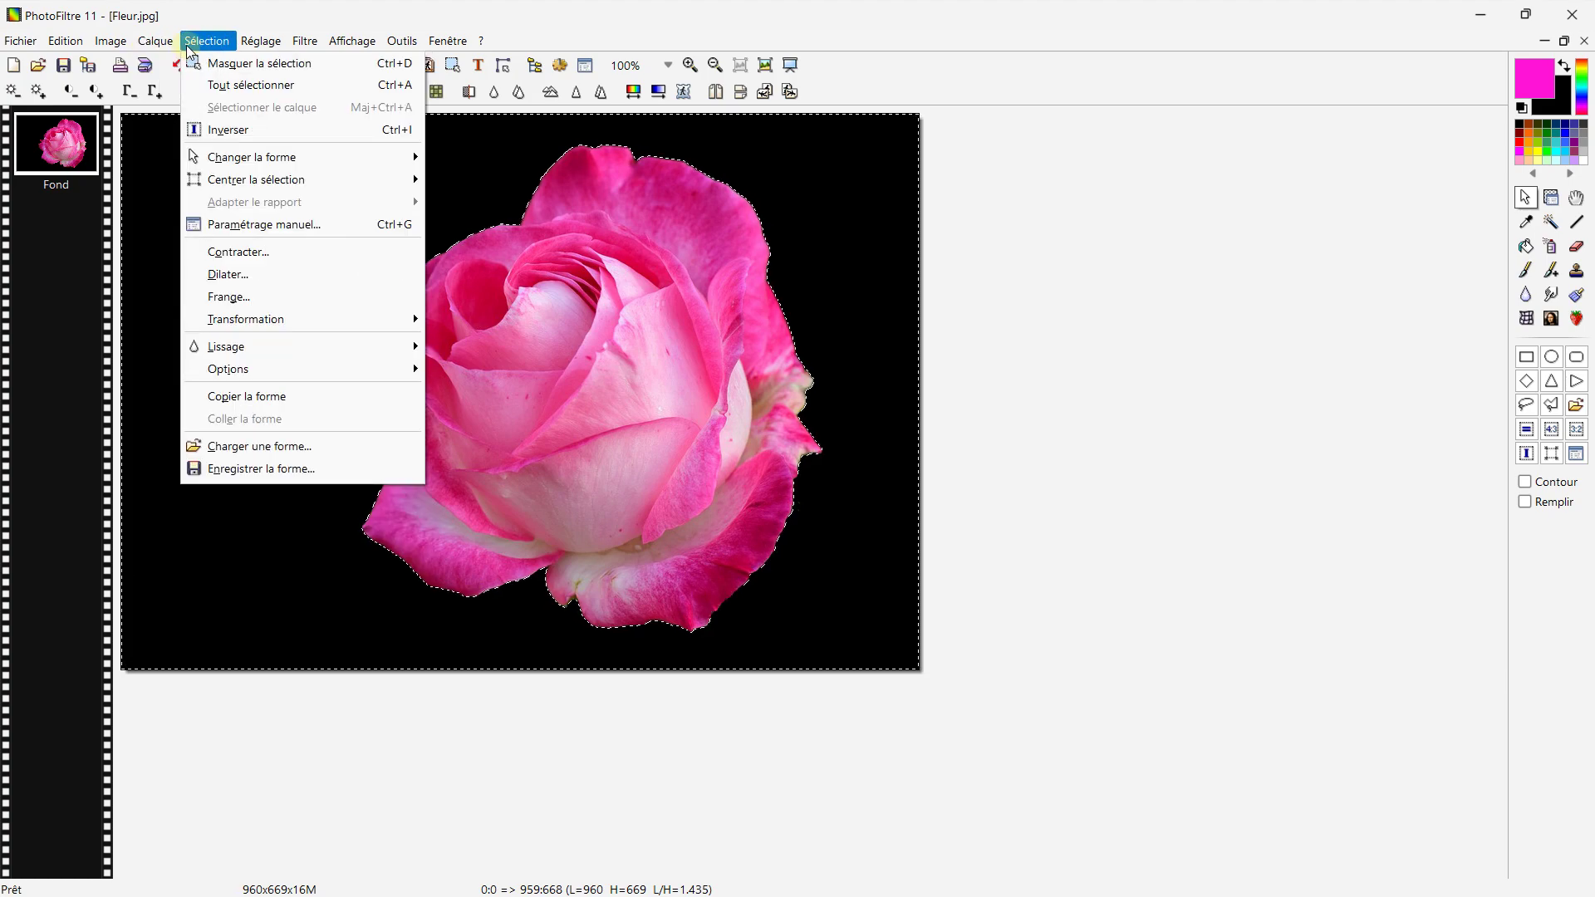
pyautogui.click(225, 131)
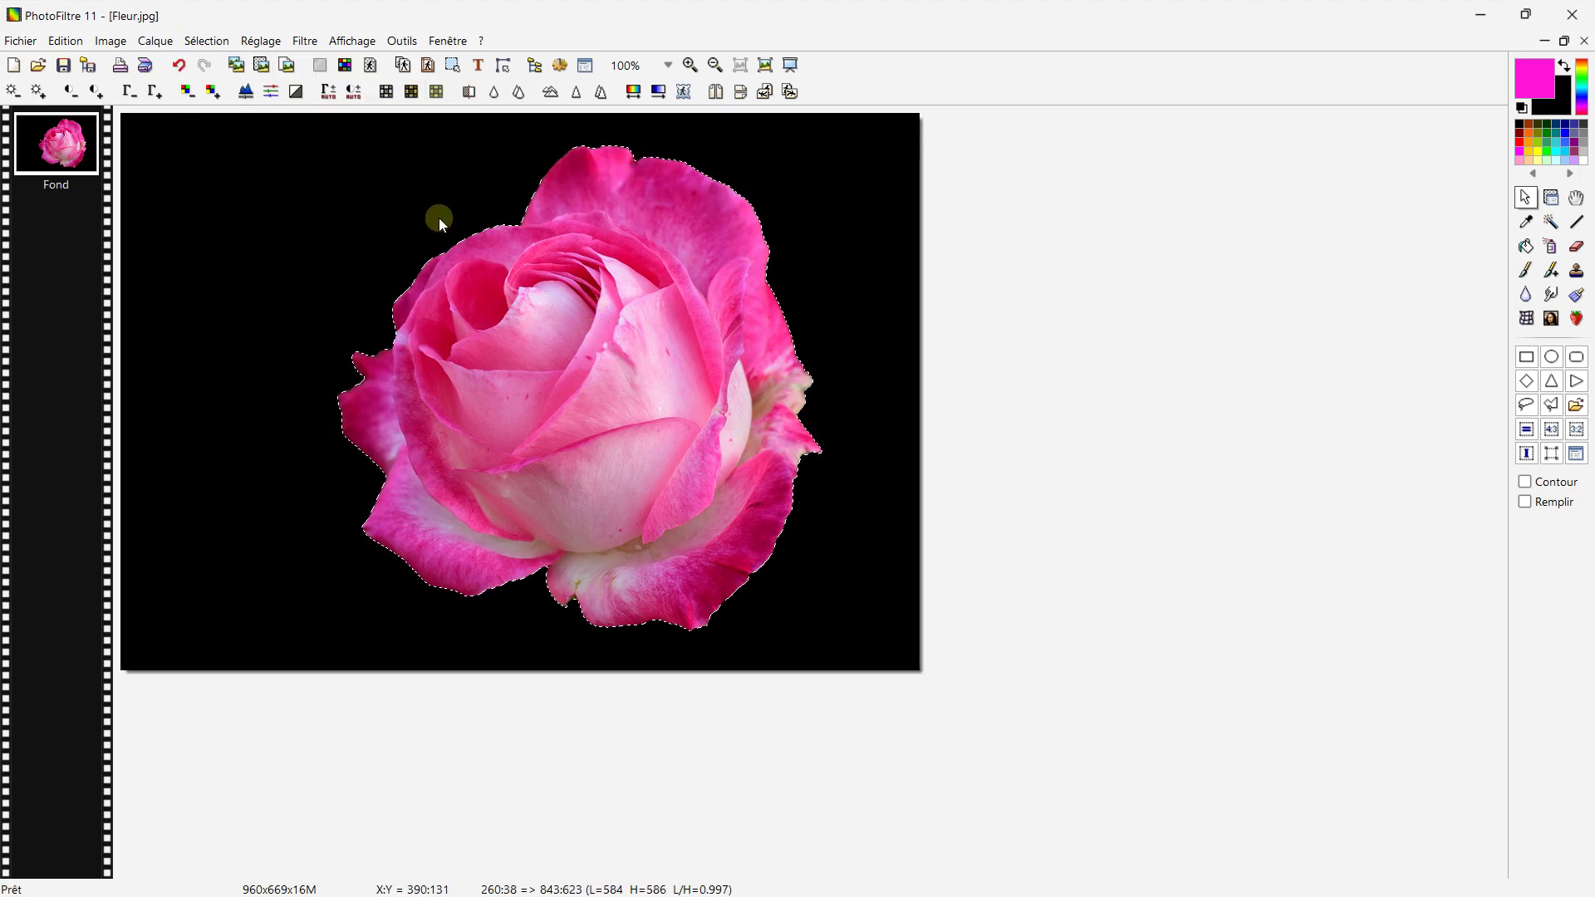
pyautogui.click(237, 66)
# - Rearrange all open image windows and bring the blank image Sans titre 1 to the front, maximized
pyautogui.click(1565, 41)
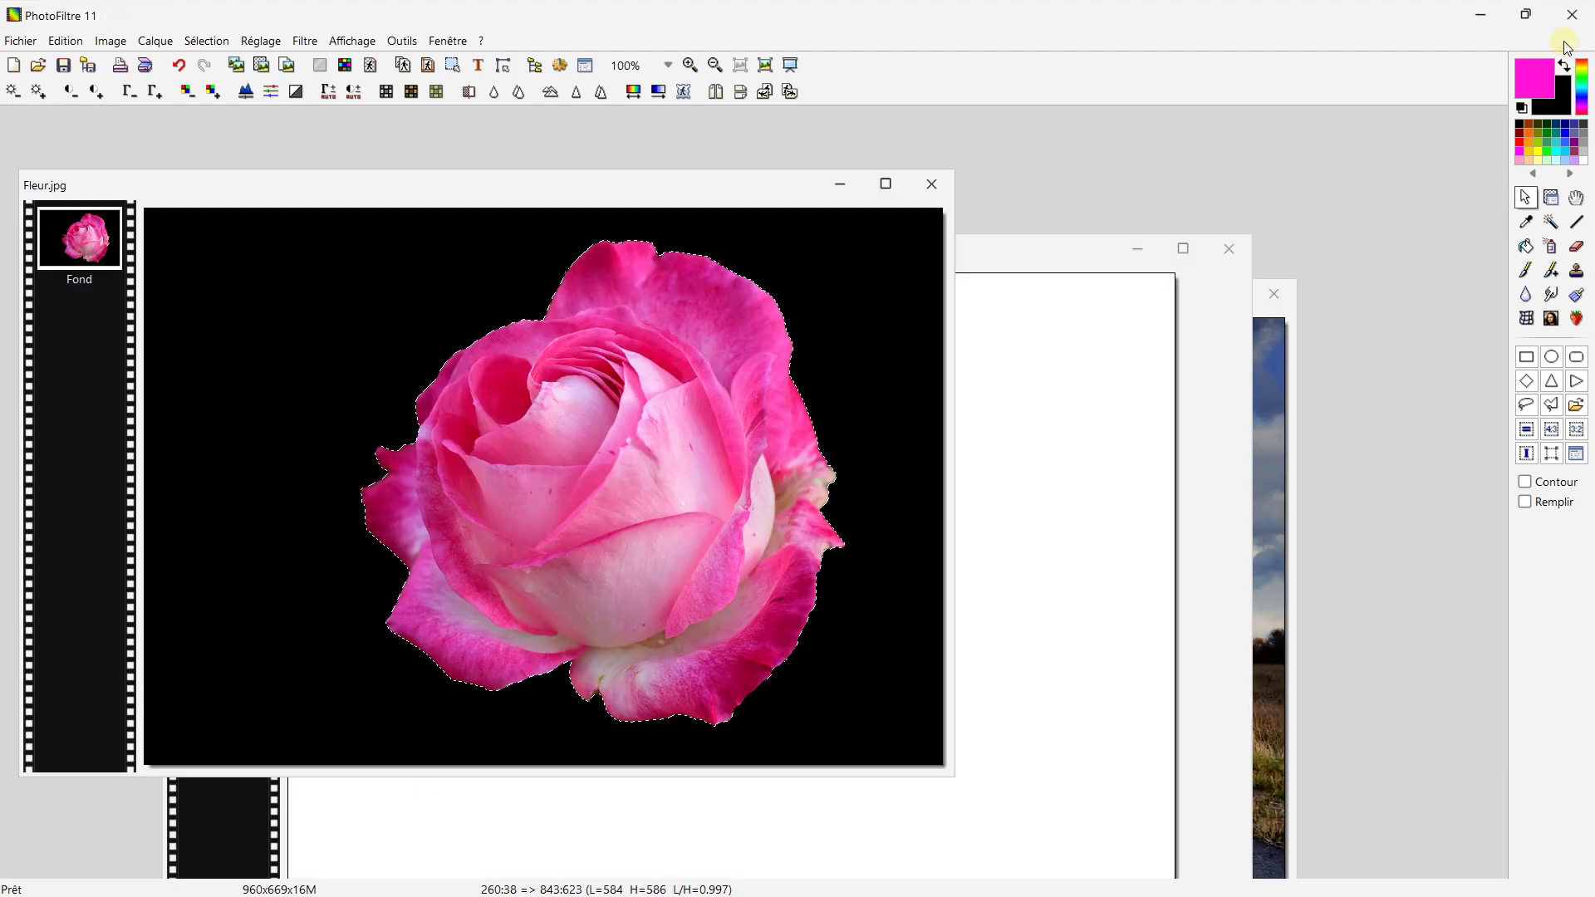
pyautogui.moveTo(1189, 245)
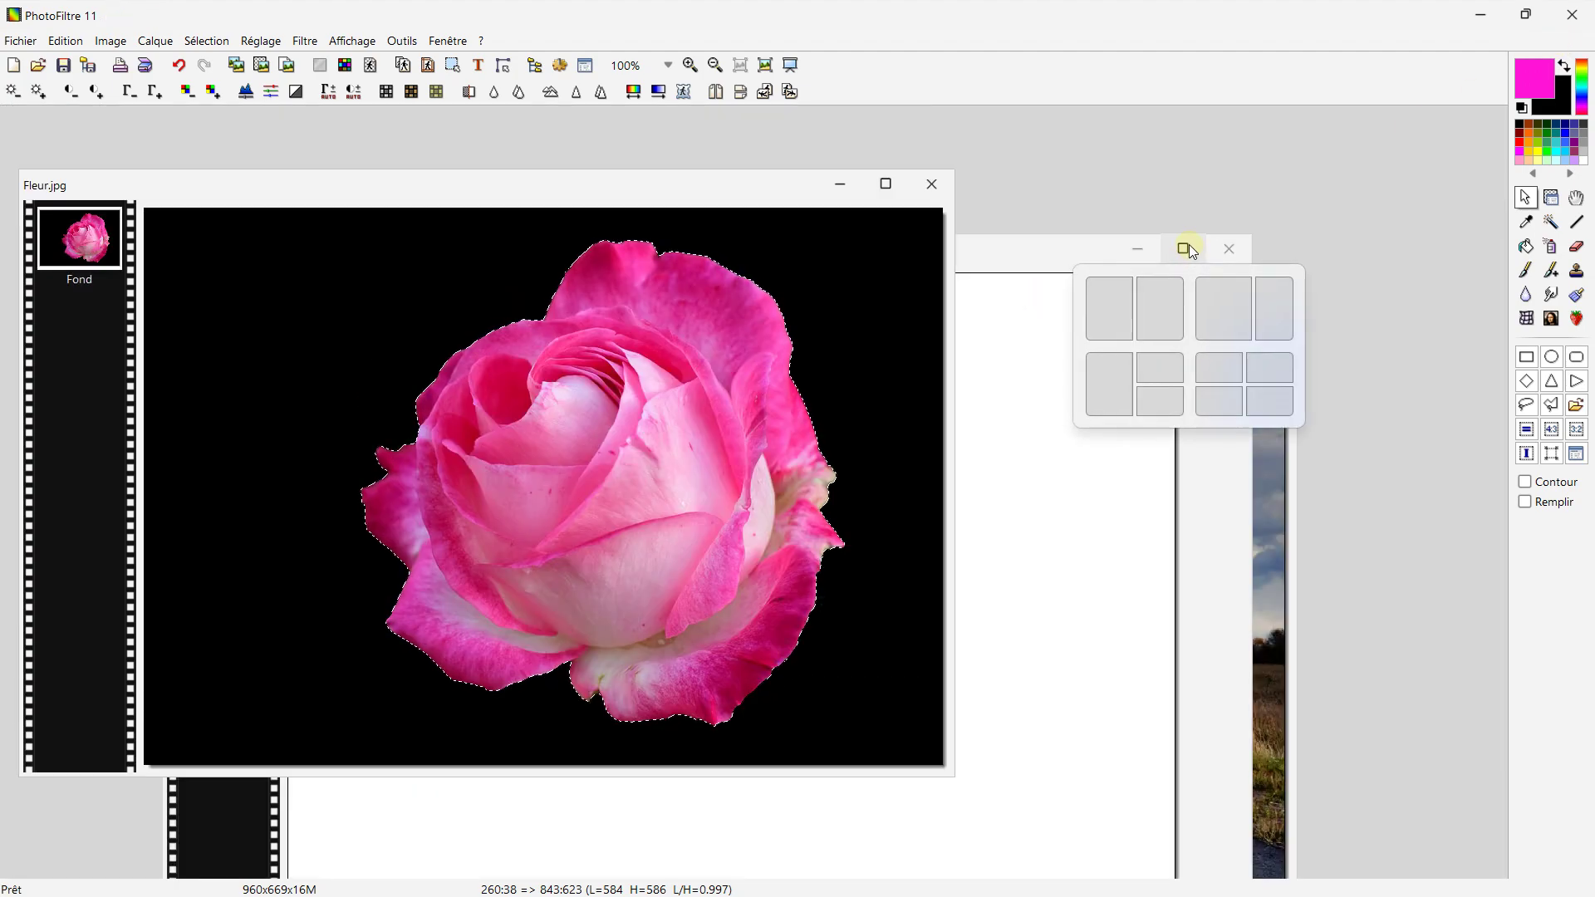
pyautogui.click(438, 40)
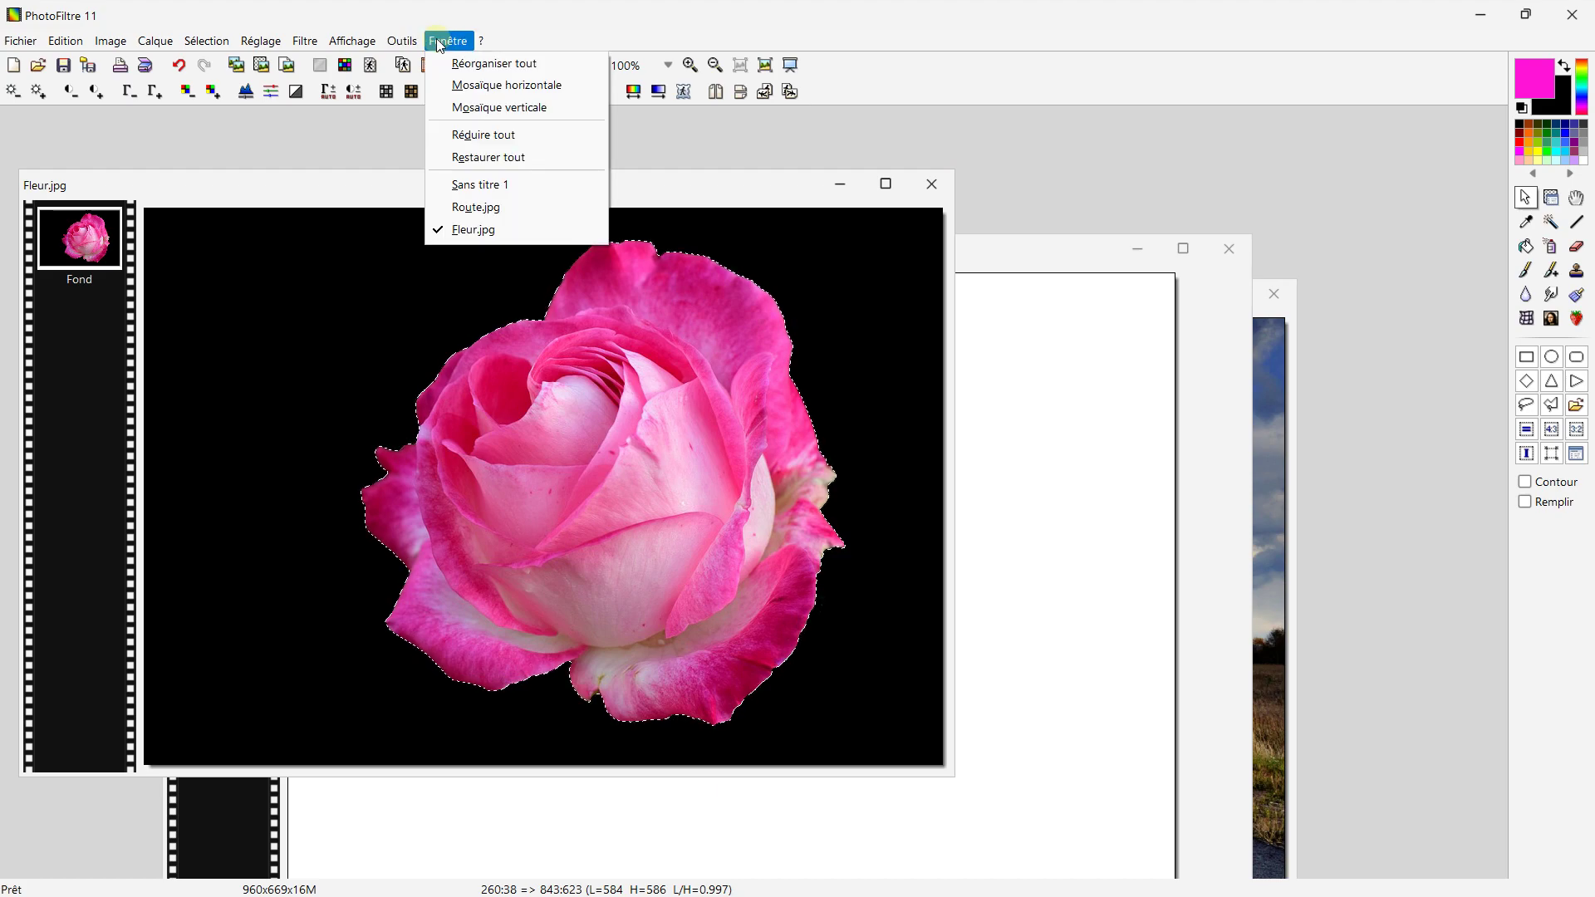
pyautogui.click(490, 64)
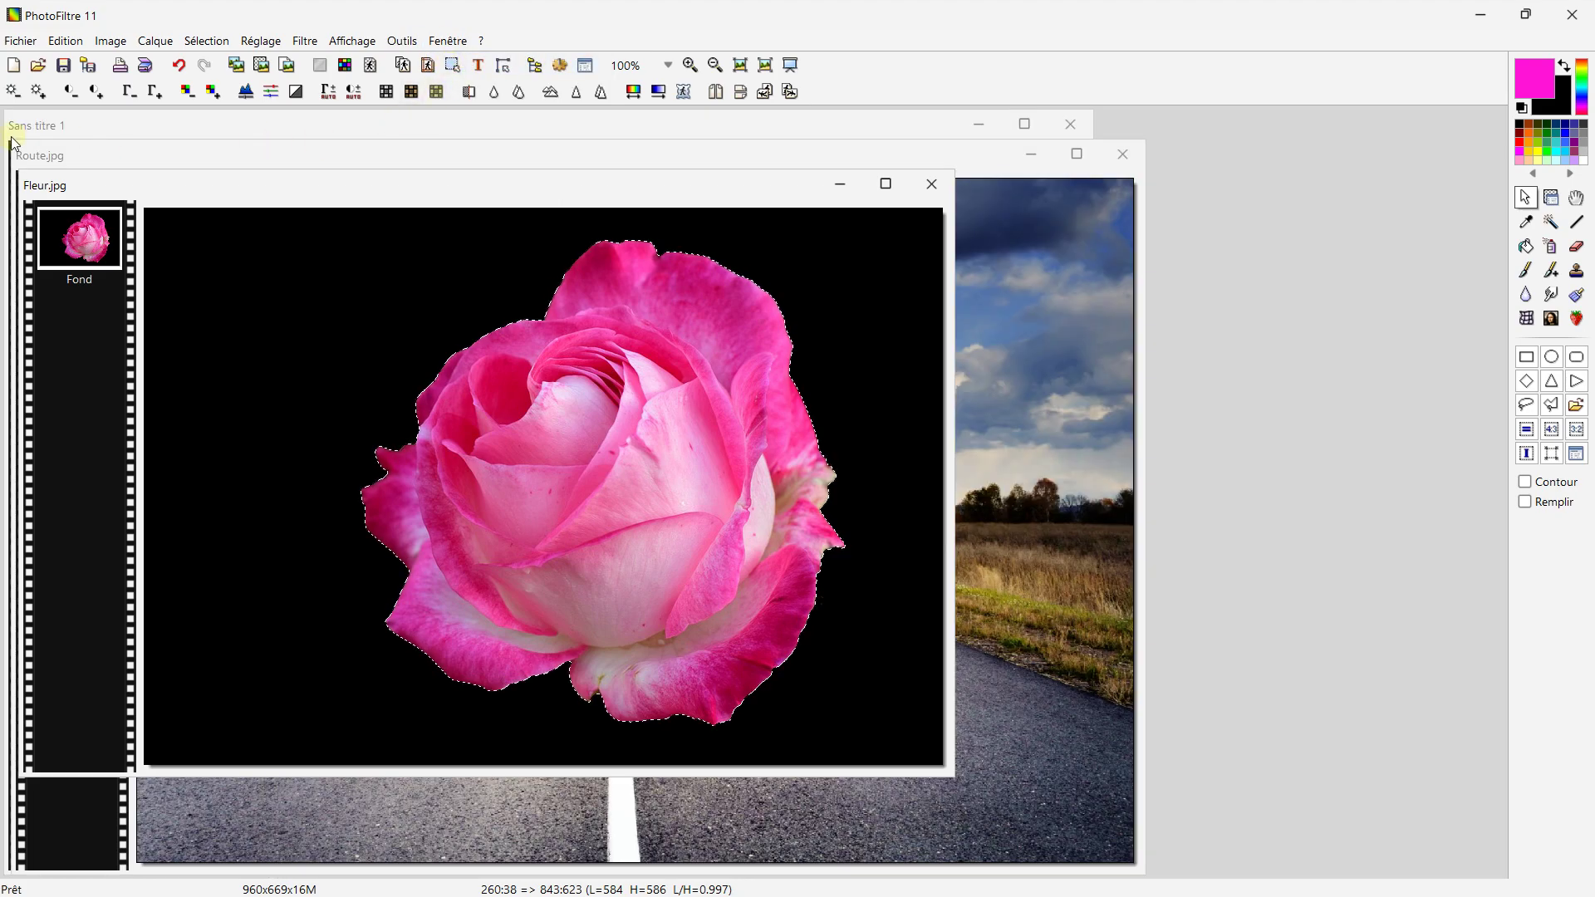
pyautogui.moveTo(1025, 124)
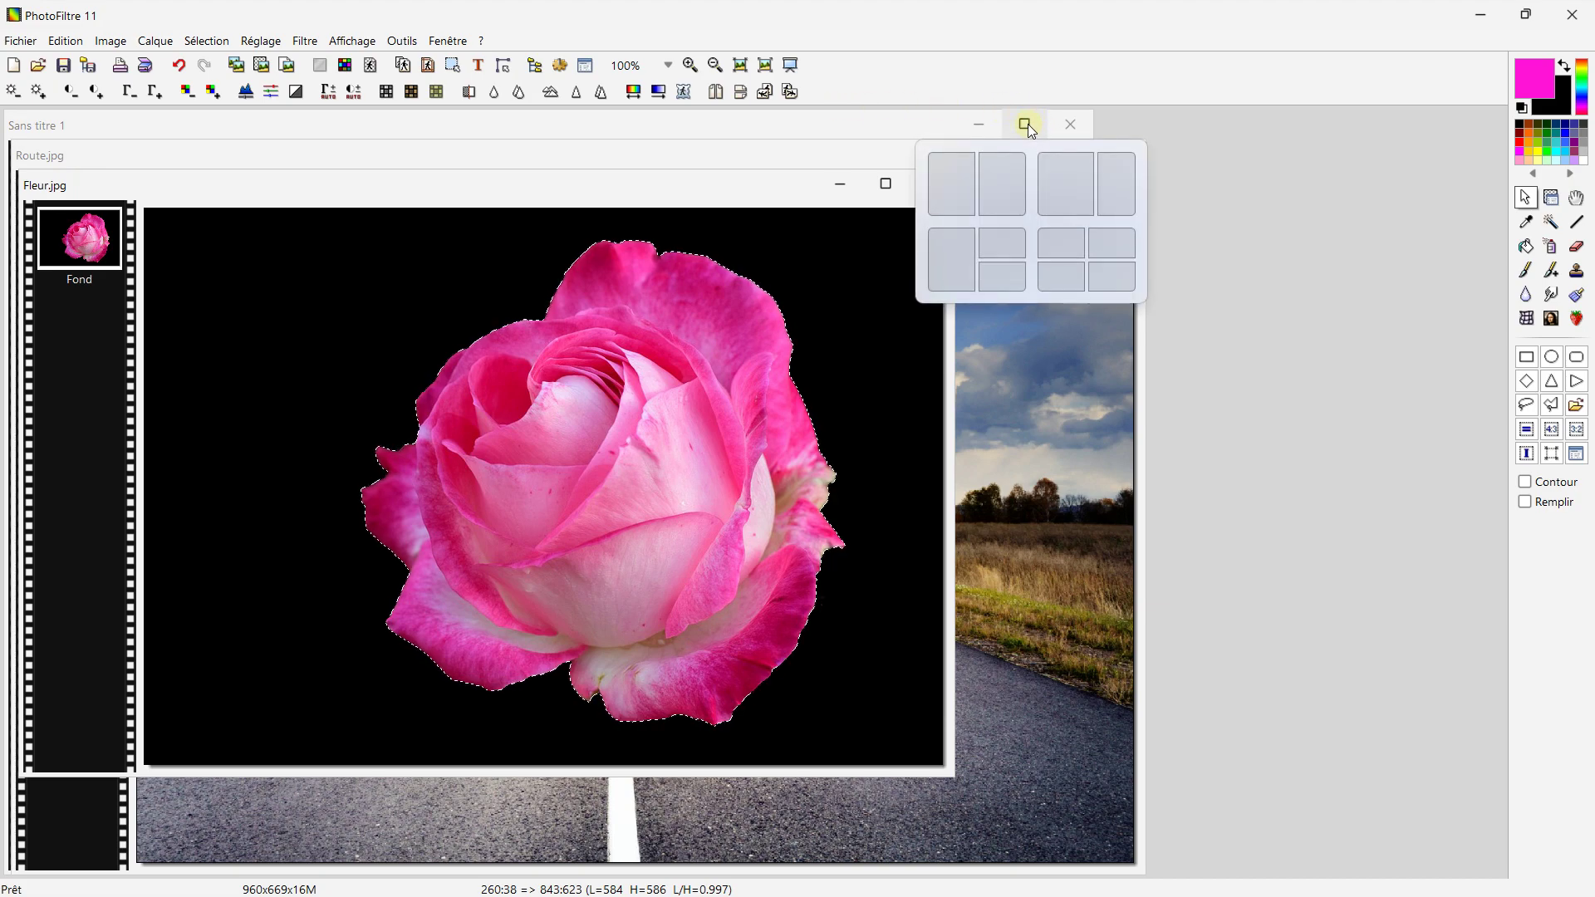
pyautogui.click(1026, 125)
pyautogui.click(1029, 126)
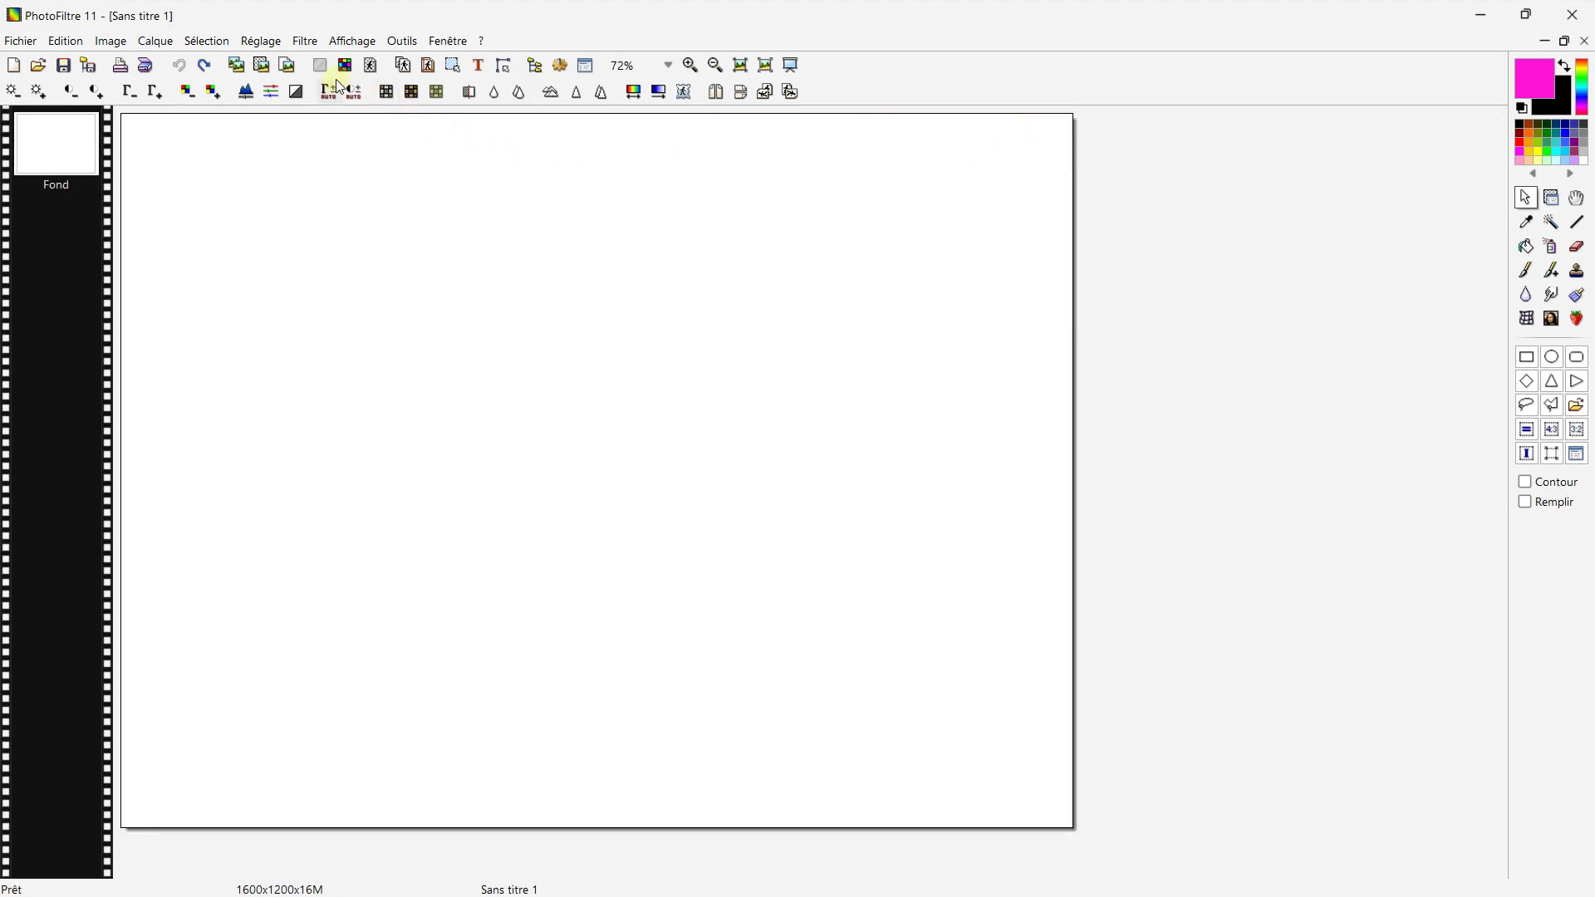
# - Paste the copied rose onto the white canvas and move it up and to the right of centre
pyautogui.click(271, 68)
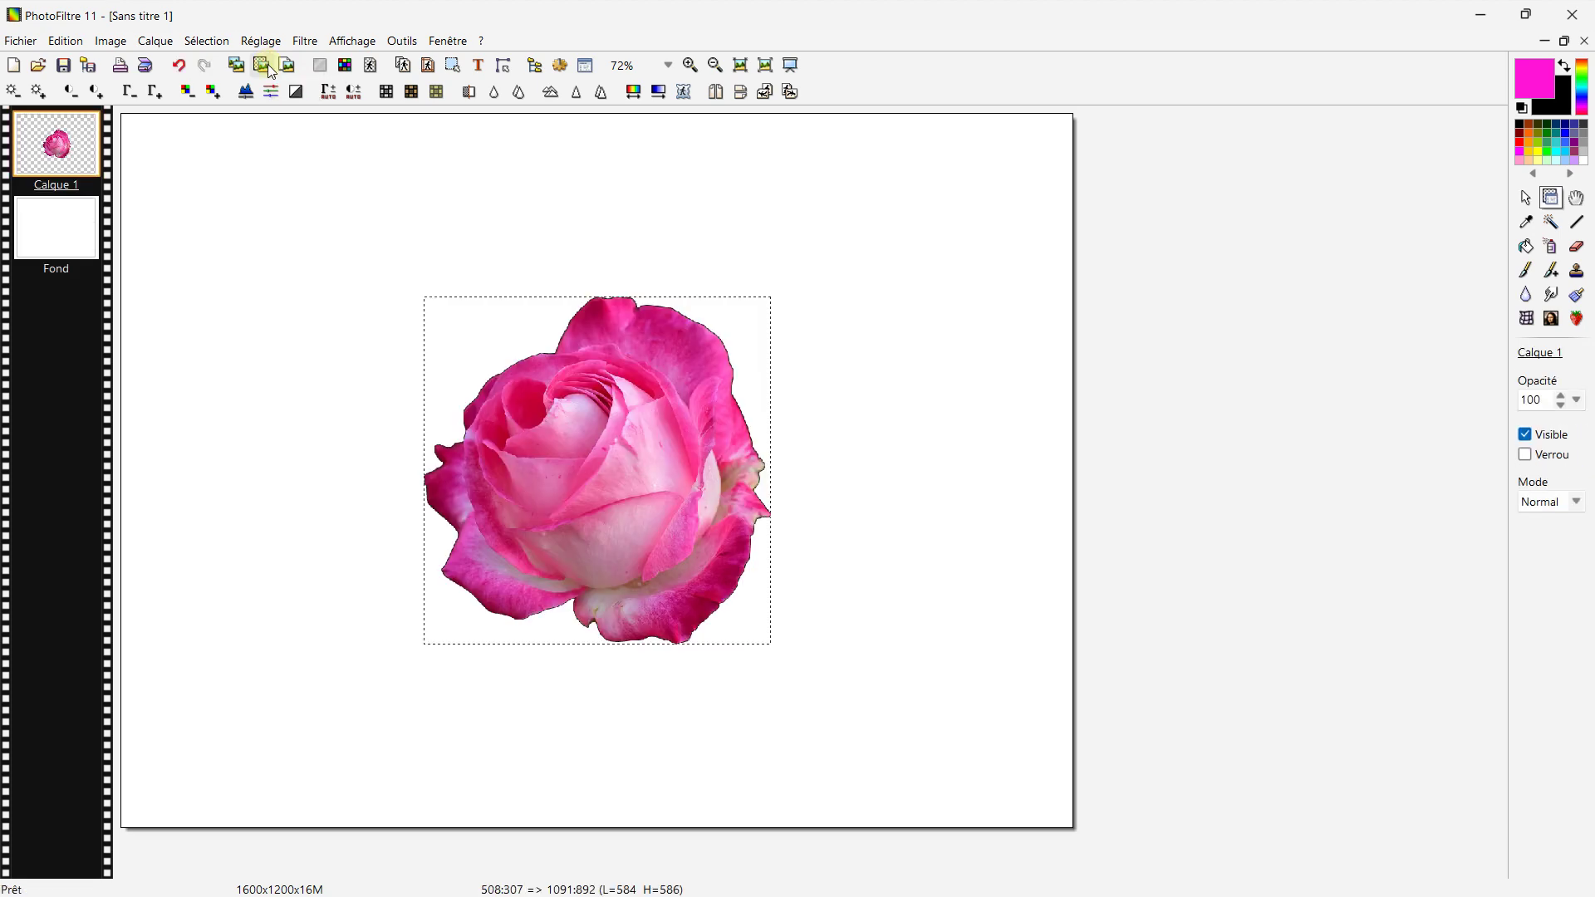
pyautogui.moveTo(639, 373); pyautogui.dragTo(703, 334)
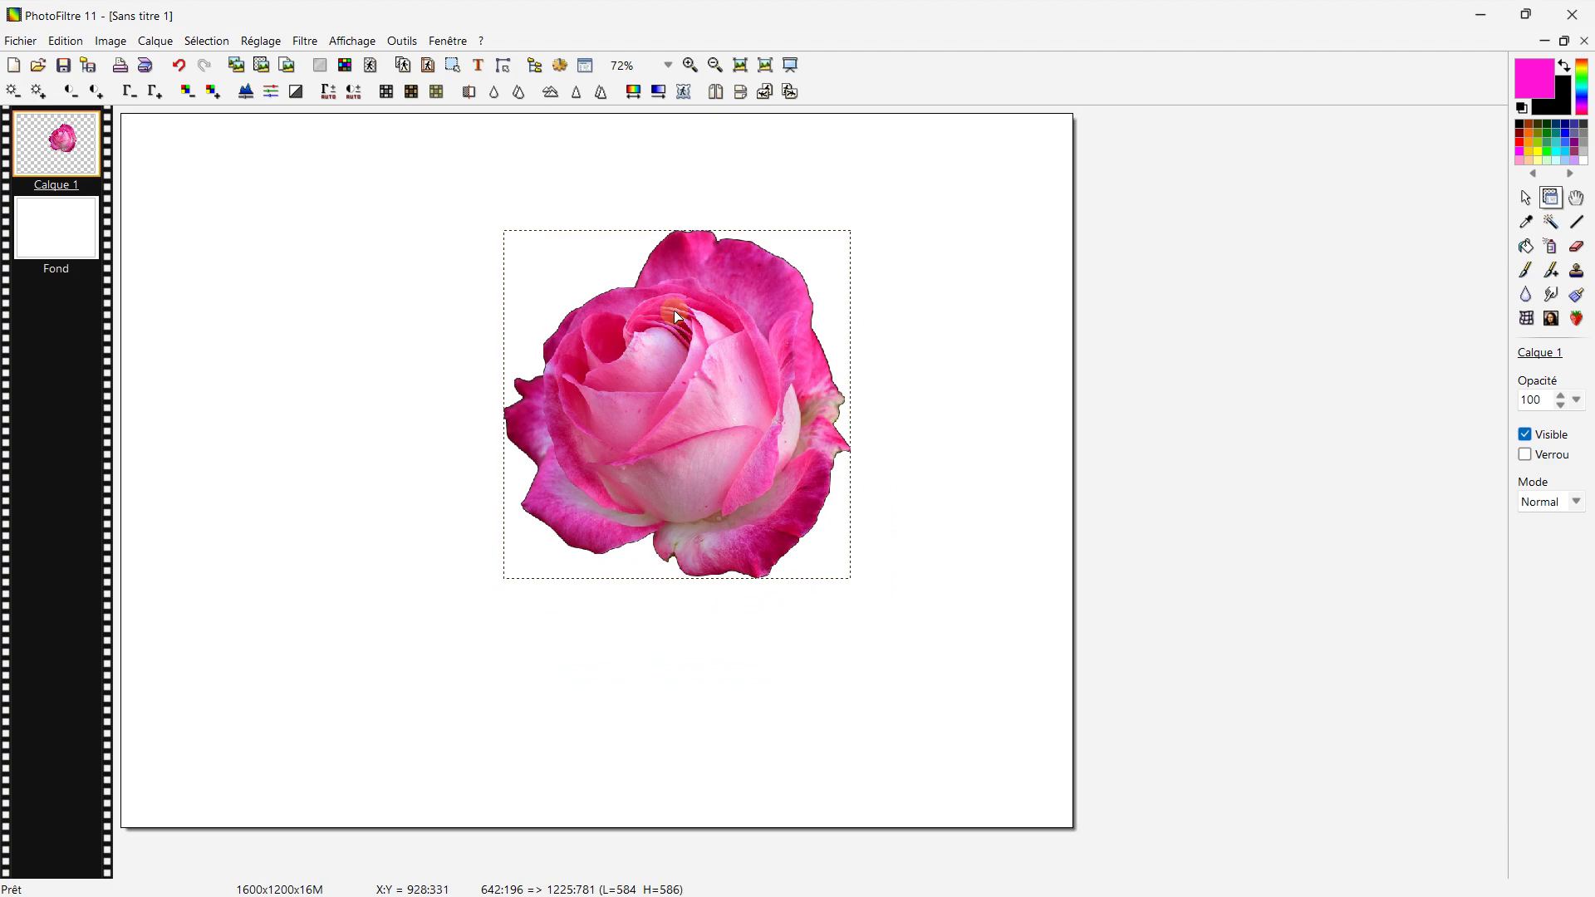
# - Scale the pasted rose layer to 124% with the parametric transformation
pyautogui.rightClick(677, 318)
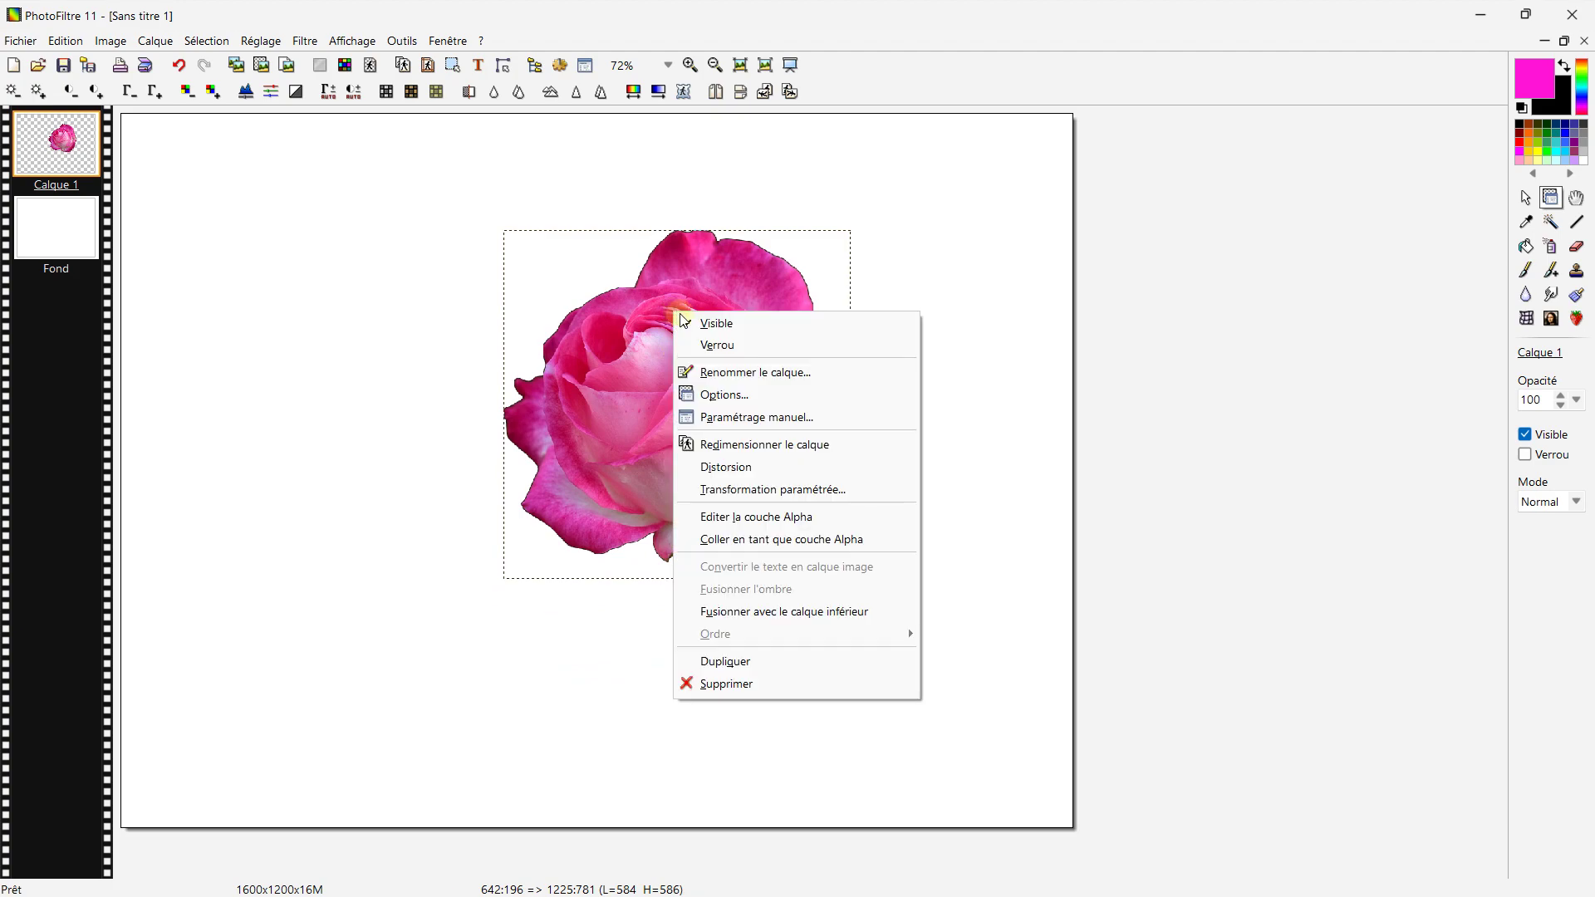
pyautogui.click(724, 490)
pyautogui.moveTo(765, 411); pyautogui.dragTo(792, 413)
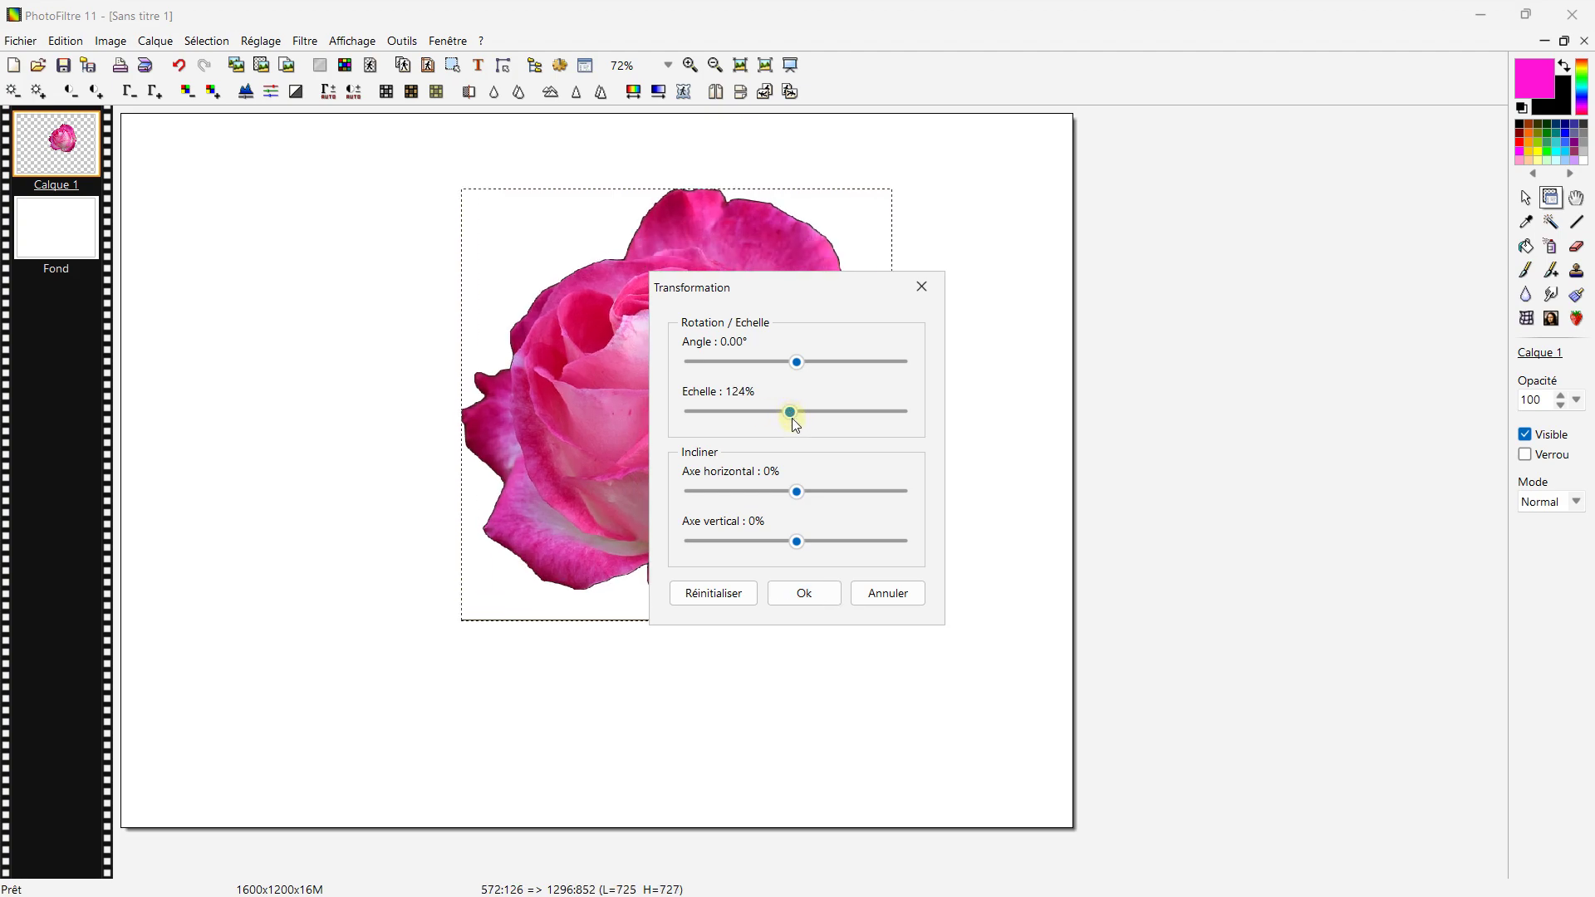
pyautogui.click(788, 598)
# - Resize the rose layer freehand to about 409 × 410 pixels and place it in the canvas's upper-right area
pyautogui.rightClick(740, 323)
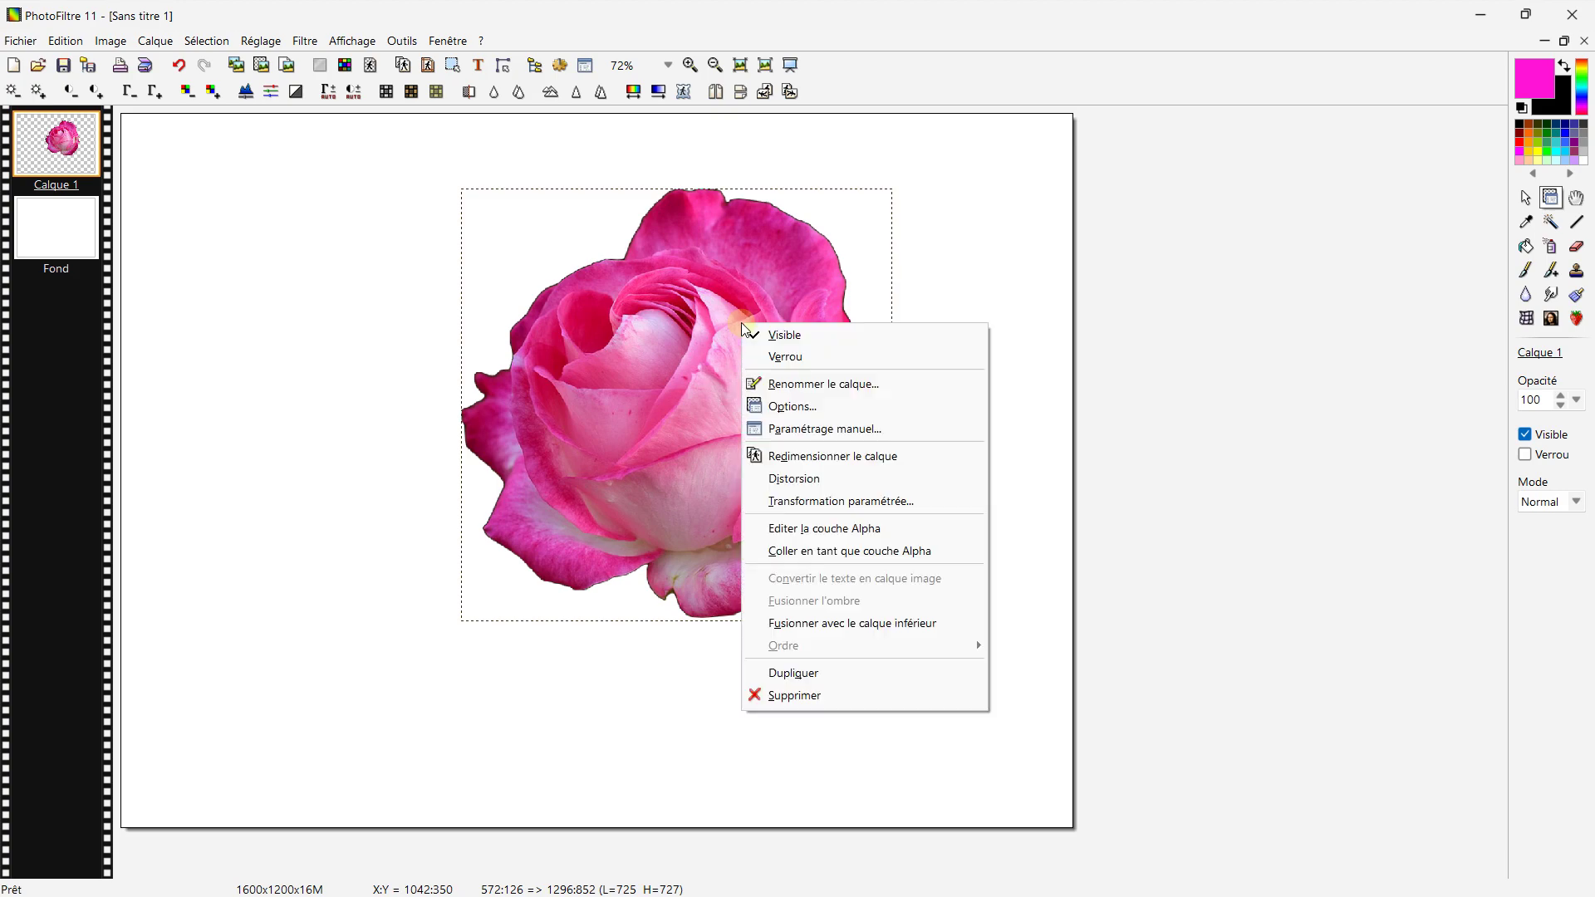
pyautogui.click(808, 456)
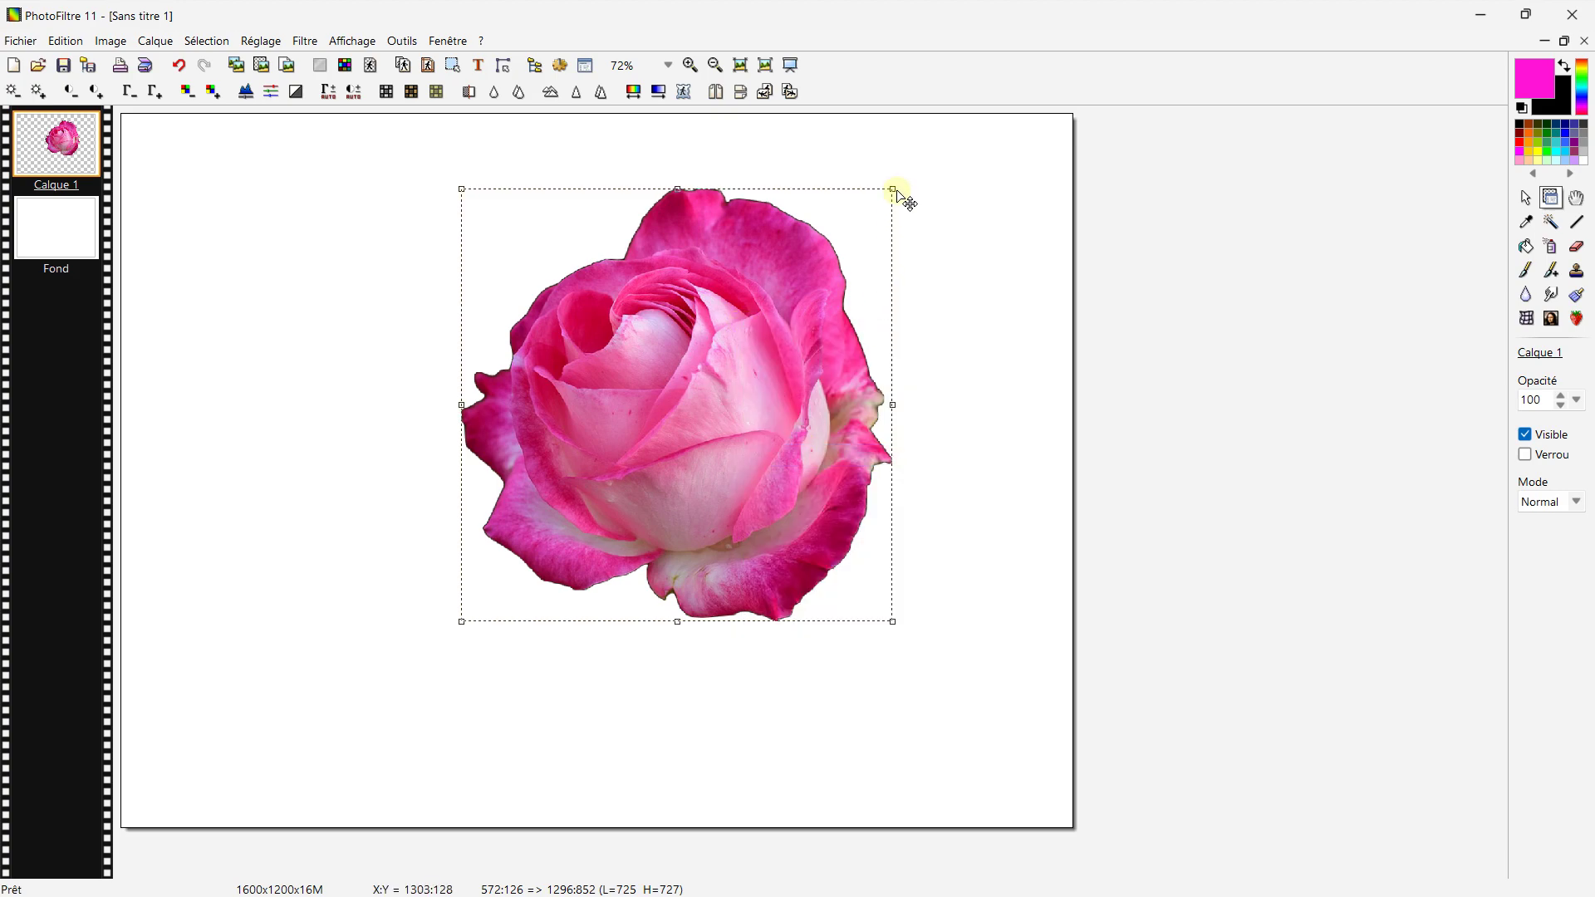
pyautogui.moveTo(896, 192); pyautogui.dragTo(705, 379)
pyautogui.moveTo(615, 465); pyautogui.dragTo(788, 333)
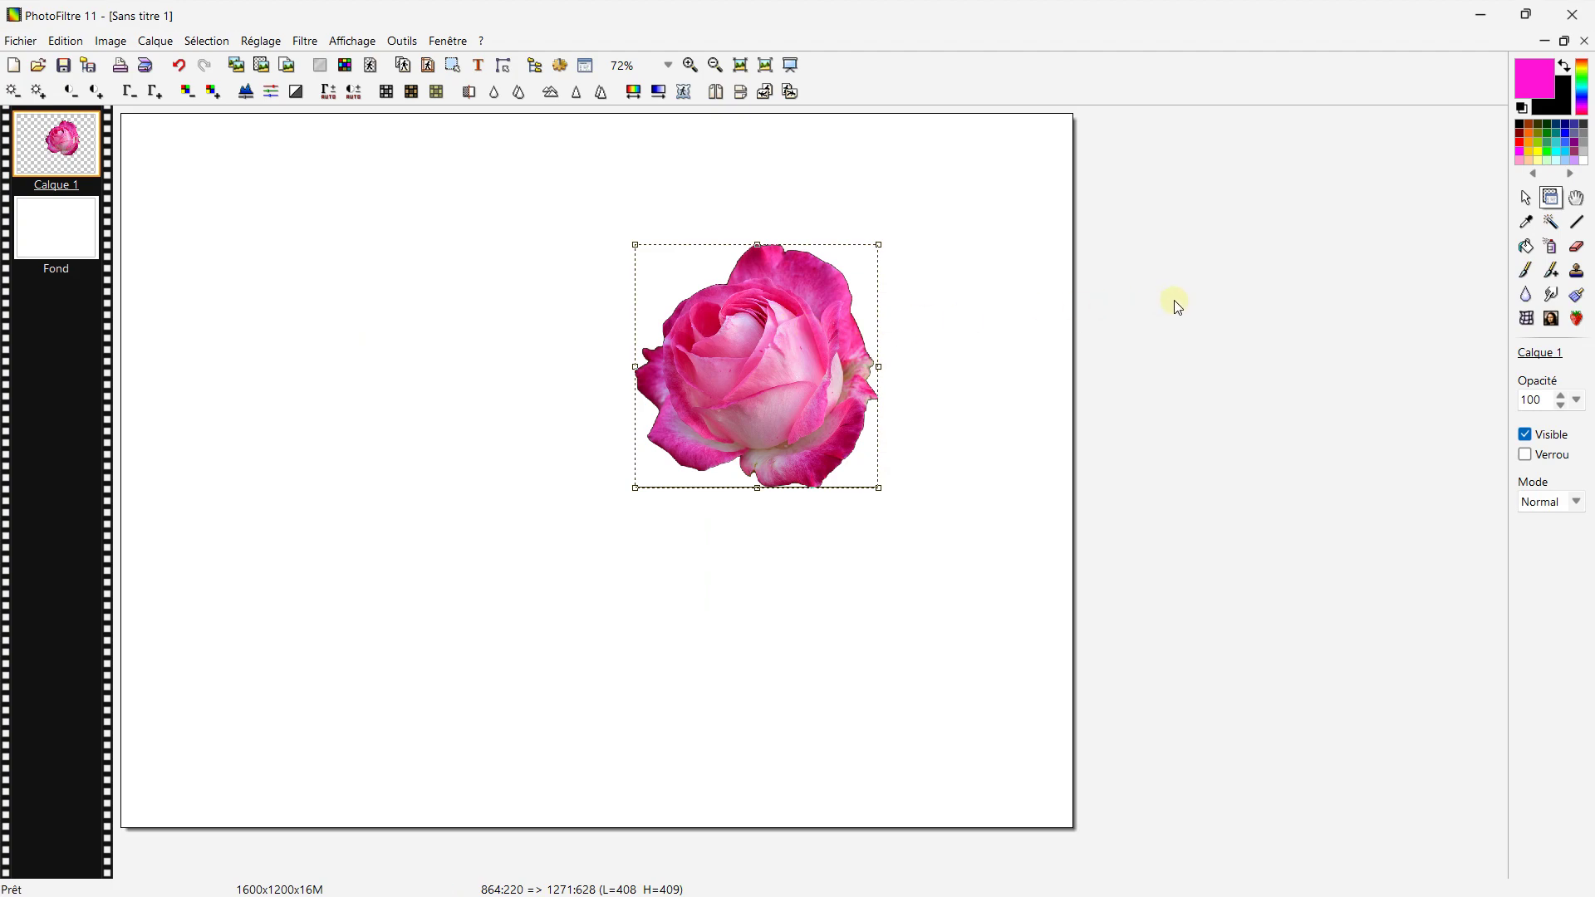
pyautogui.press('Return')
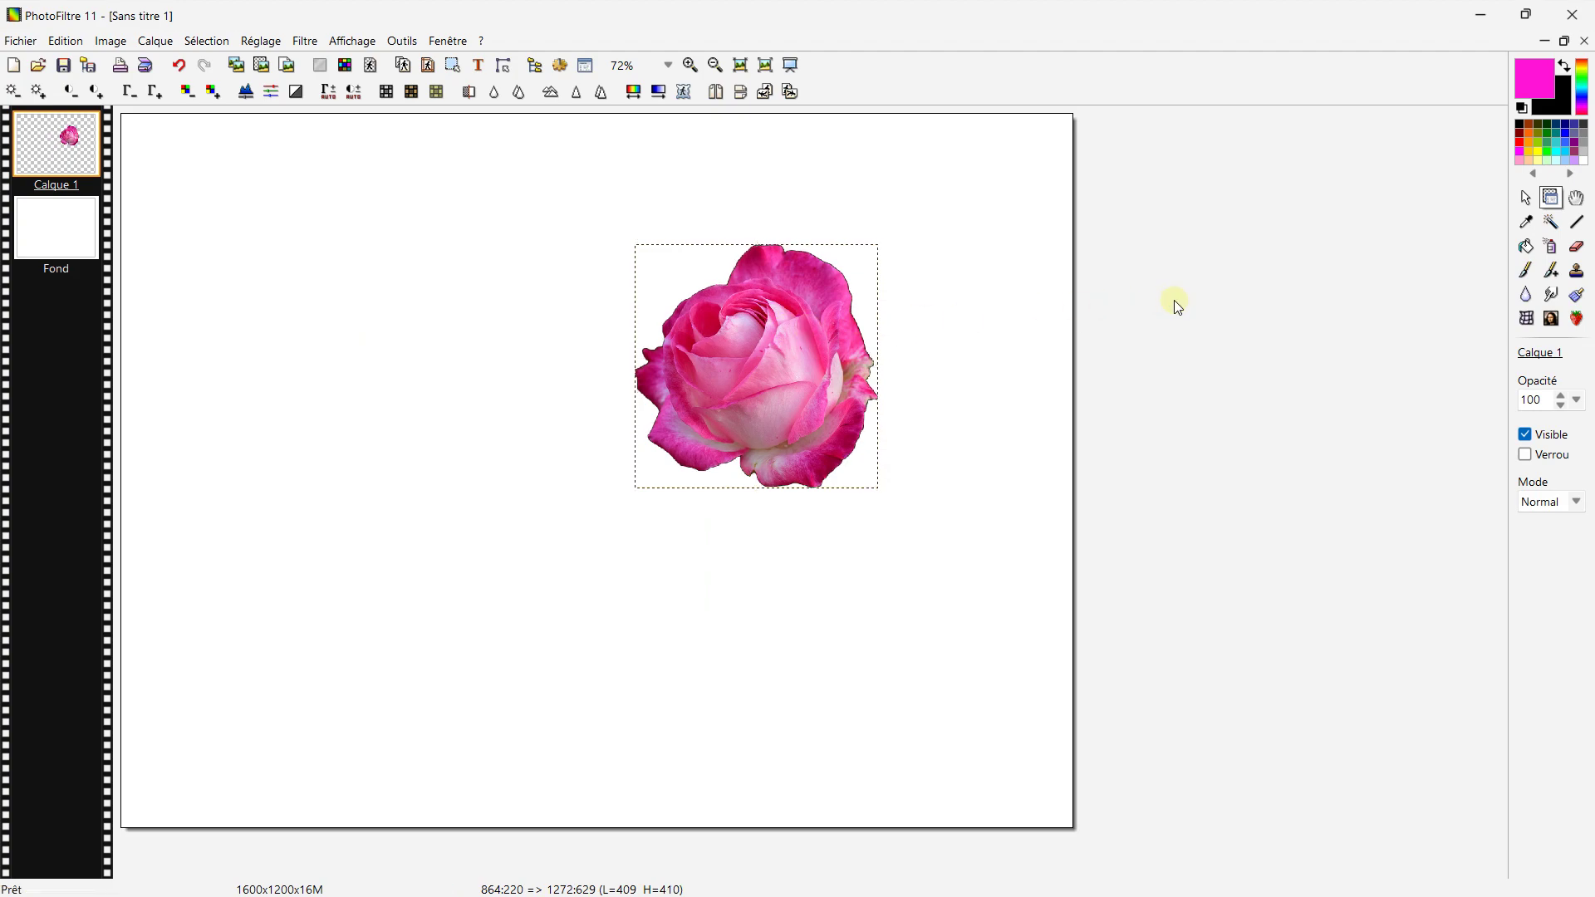